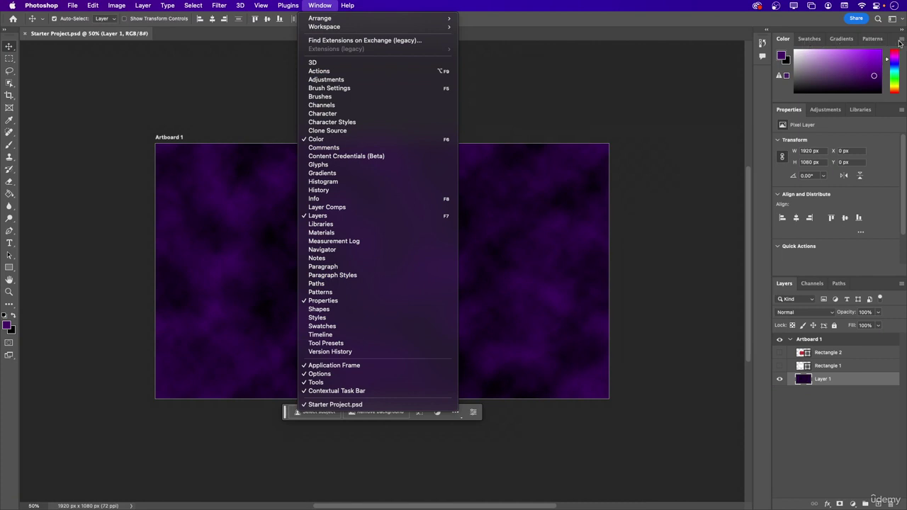
{"action": "left_click", "coordinate": [900, 43]}
{"action": "left_click", "coordinate": [902, 42]}
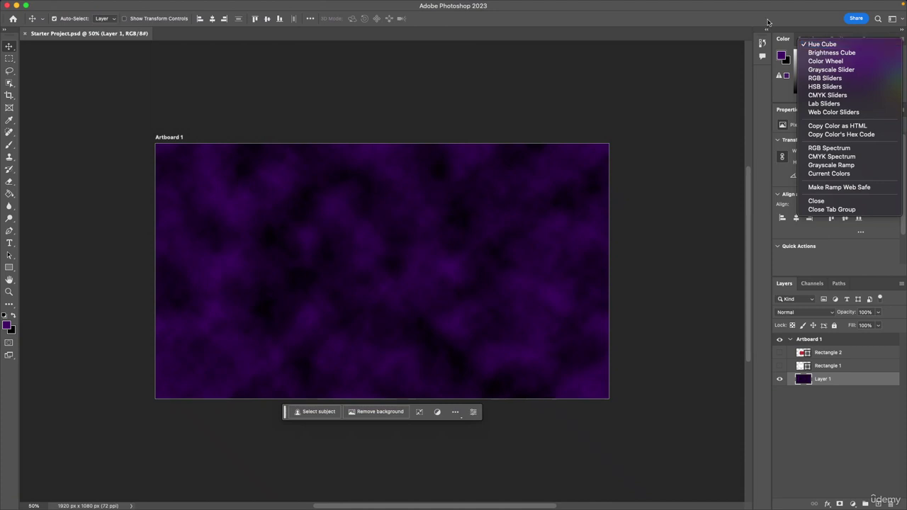
{"action": "left_click", "coordinate": [742, 14]}
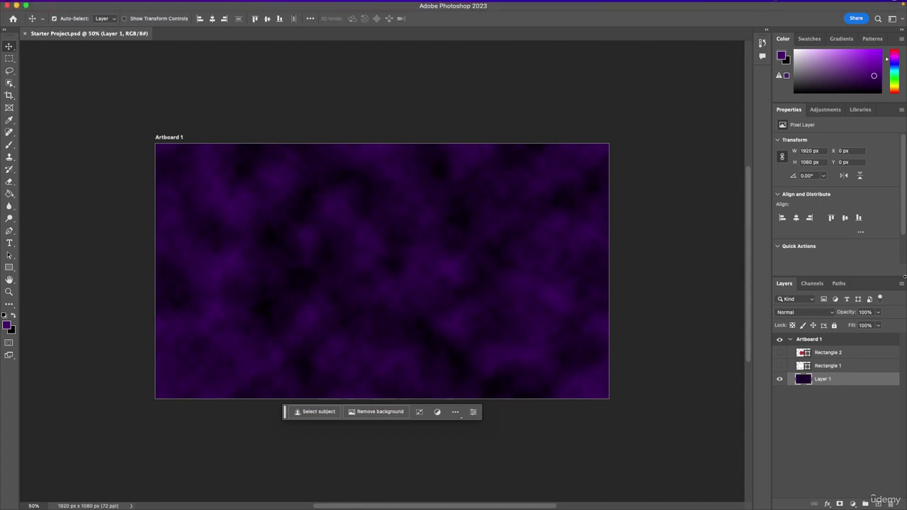
Step: Undock the Layers panel as a floating panel and enlarge it over the right part of the workspace
{"action": "left_click_drag", "start_coordinate": [785, 293], "coordinate": [526, 12]}
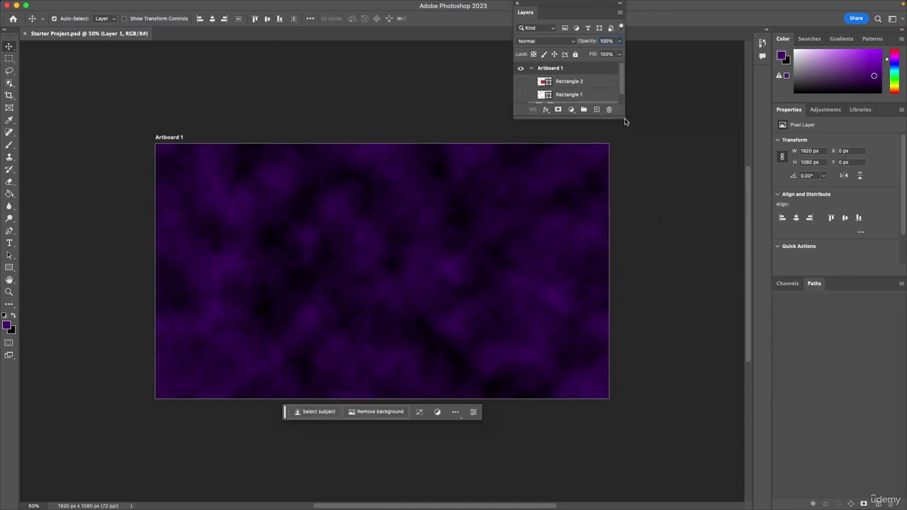
{"action": "left_click_drag", "start_coordinate": [624, 118], "coordinate": [906, 508]}
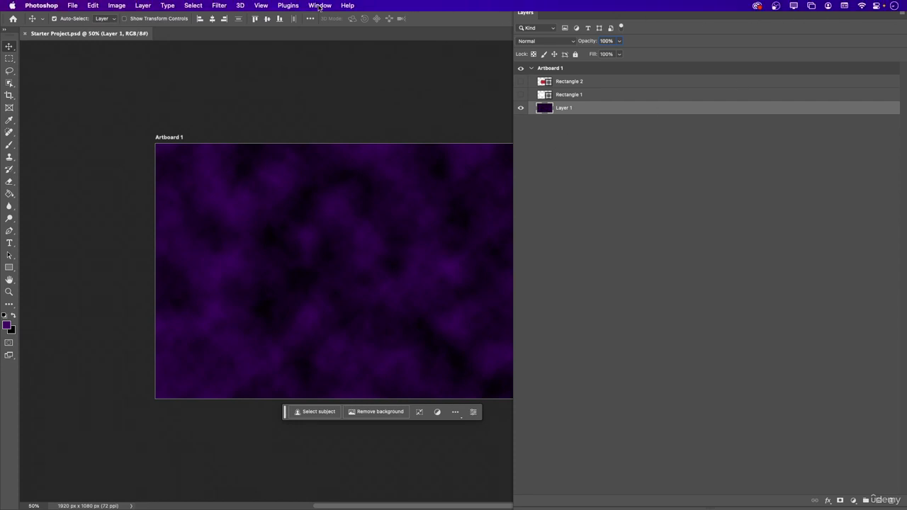
Step: Reset the Essentials workspace to restore the default panel layout
{"action": "left_click", "coordinate": [319, 5]}
{"action": "mouse_move", "coordinate": [337, 27]}
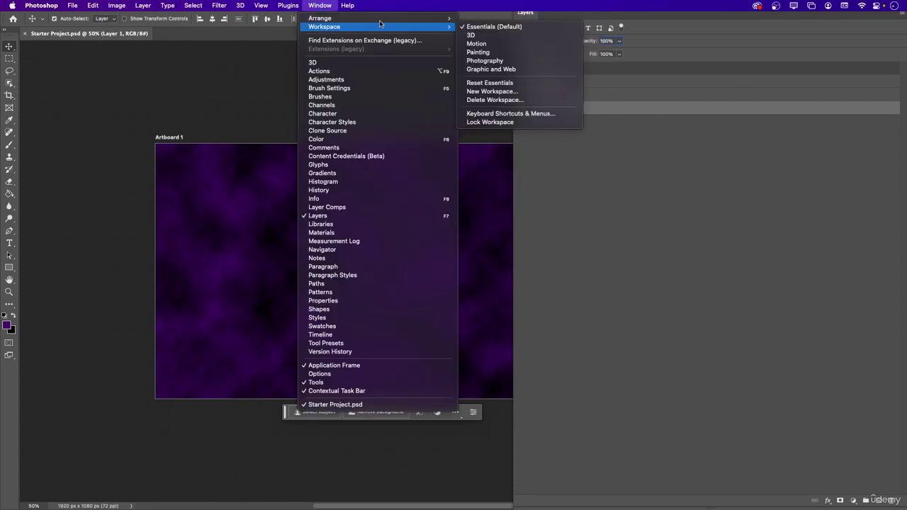
{"action": "left_click", "coordinate": [503, 84]}
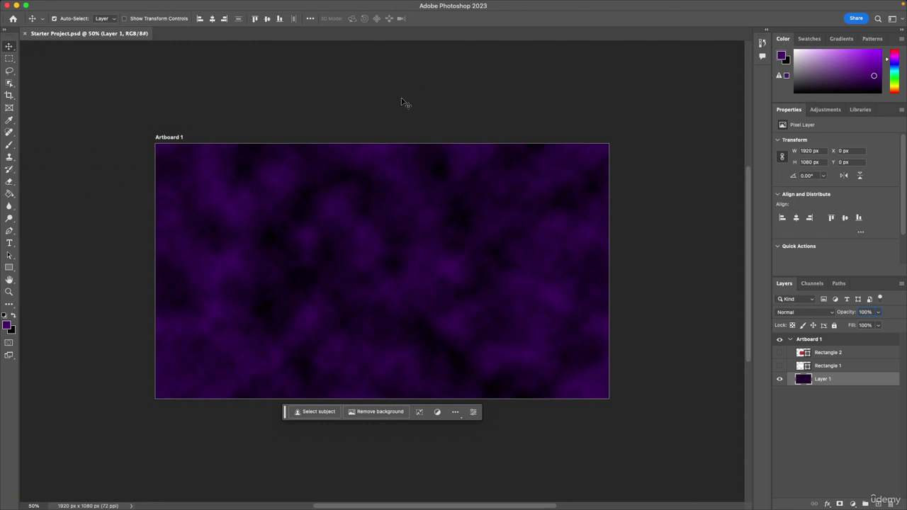
Step: Open the 3D panel and close it again
{"action": "mouse_move", "coordinate": [363, 2]}
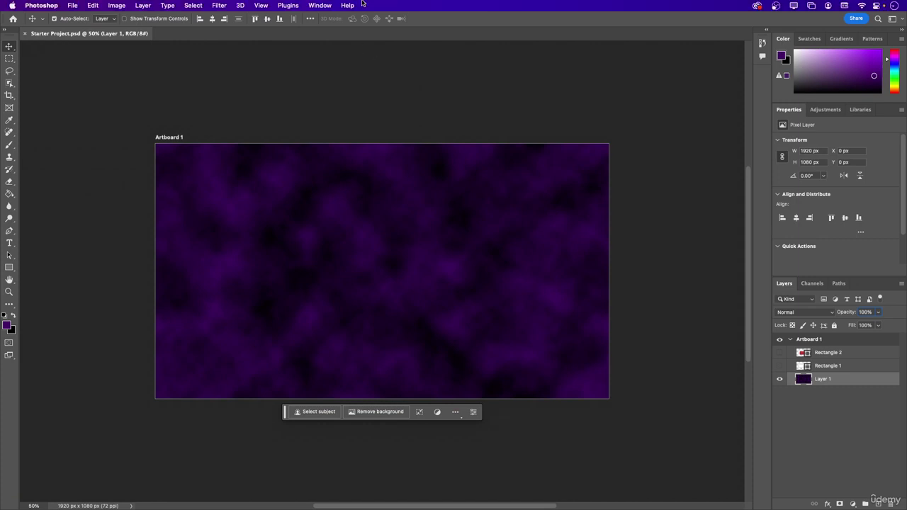
{"action": "left_click", "coordinate": [320, 6]}
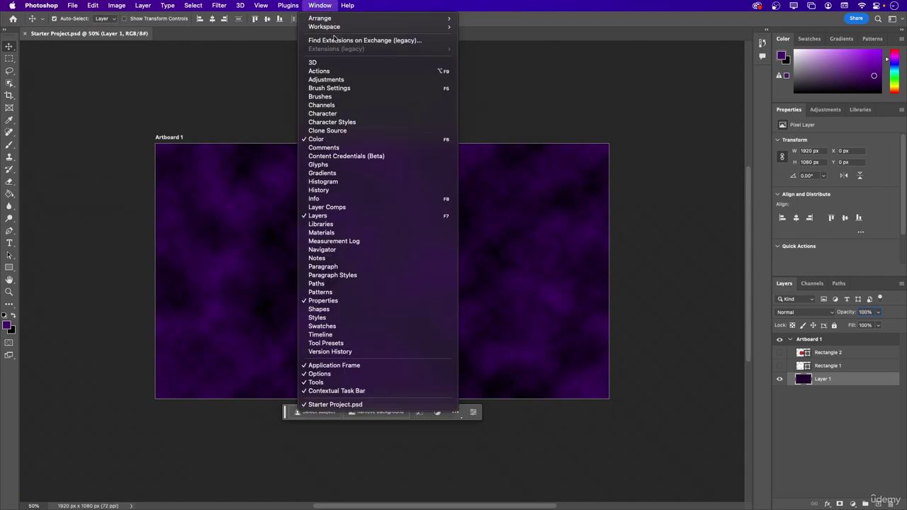
{"action": "left_click", "coordinate": [337, 63]}
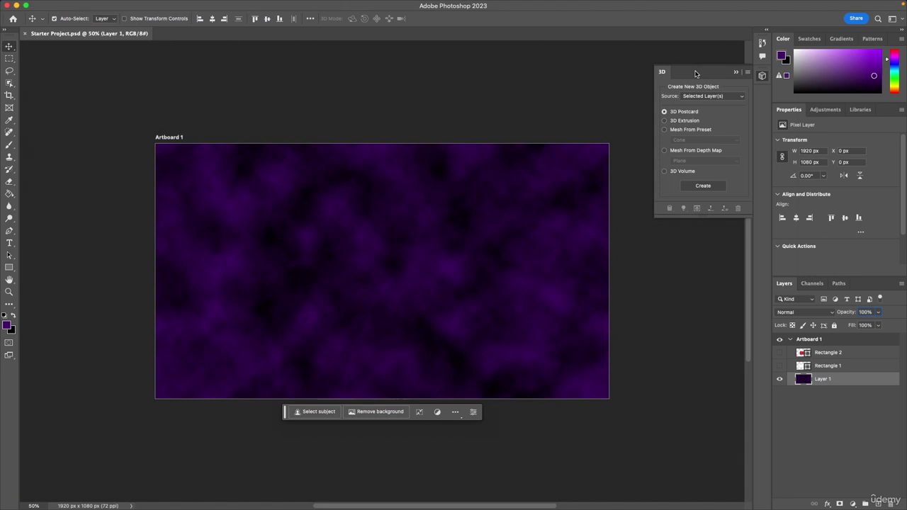
{"action": "left_click", "coordinate": [746, 73]}
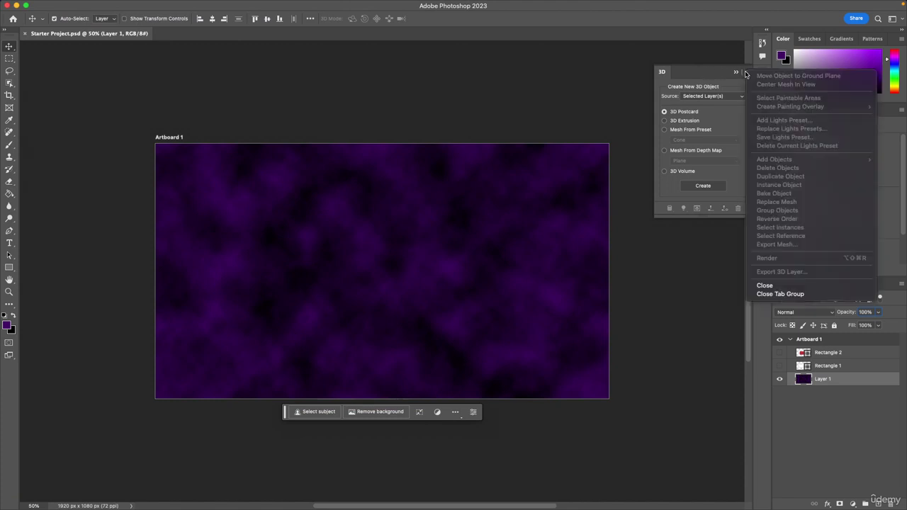
{"action": "left_click", "coordinate": [769, 286]}
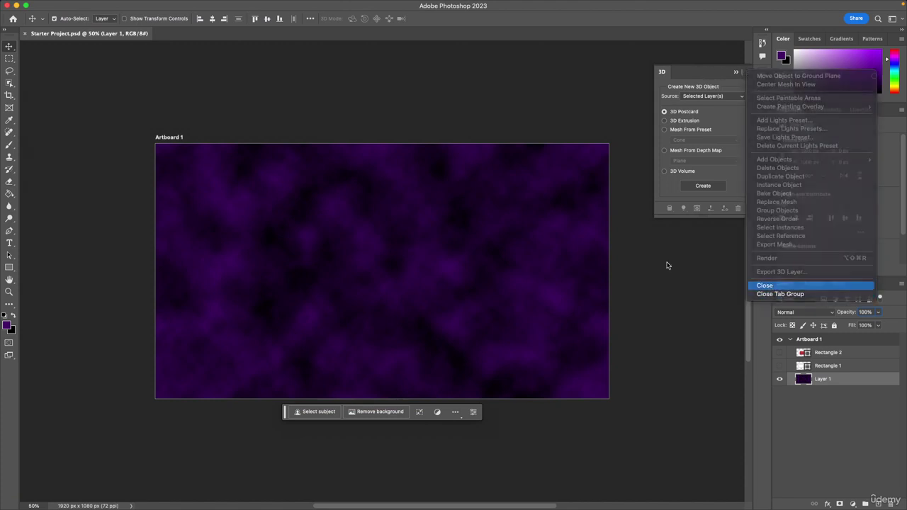
Step: Show the Actions panel and detach it from its panel group as a tall floating panel over the canvas
{"action": "mouse_move", "coordinate": [287, 6]}
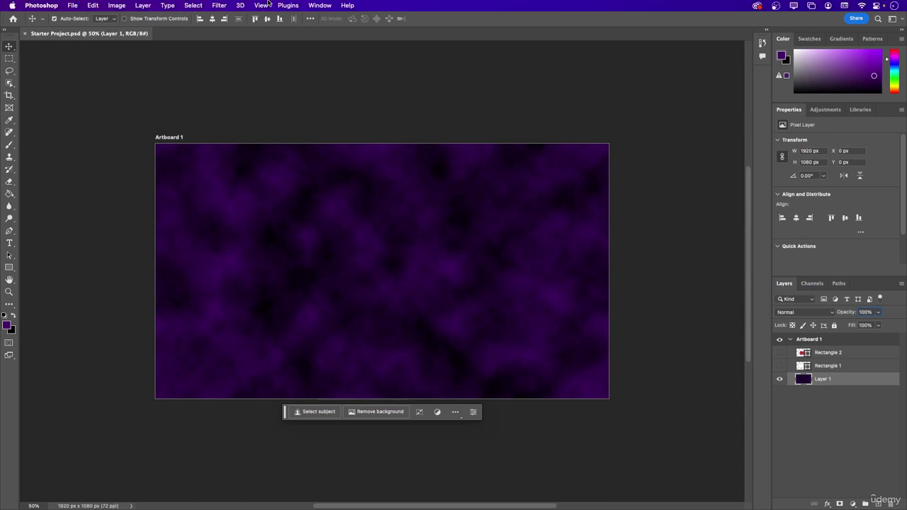
{"action": "left_click", "coordinate": [320, 6]}
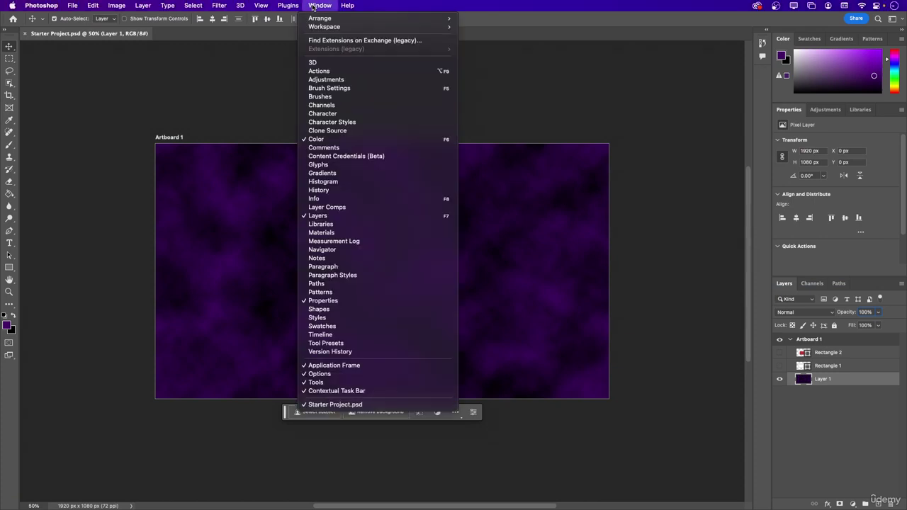
{"action": "left_click", "coordinate": [321, 71]}
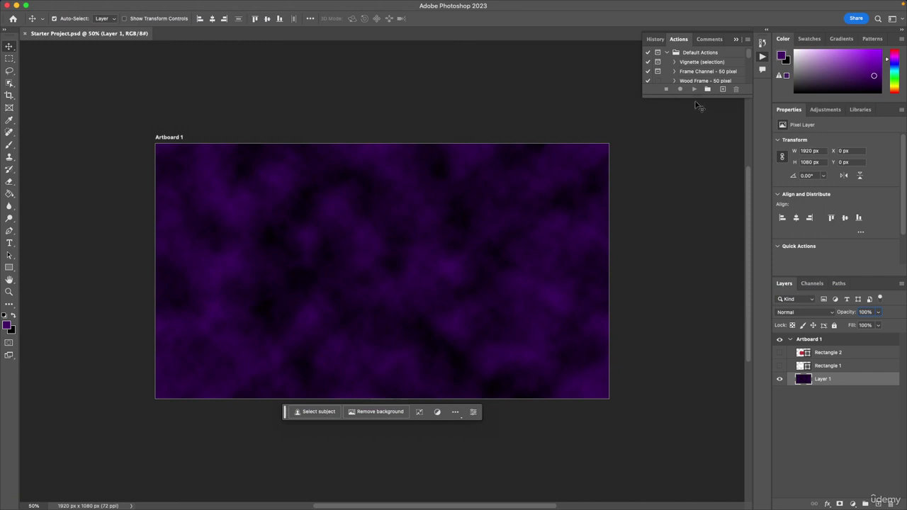
{"action": "left_click_drag", "start_coordinate": [697, 98], "coordinate": [687, 337]}
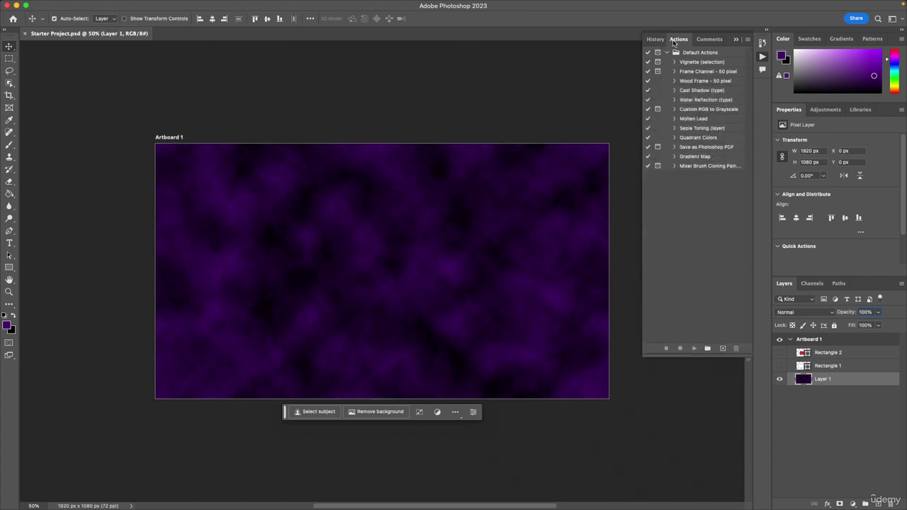
{"action": "left_click_drag", "start_coordinate": [673, 41], "coordinate": [438, 77]}
Step: Lengthen and collapse the History panel group, and move the floating Actions panel to the artboard's right edge
{"action": "left_click", "coordinate": [594, 40]}
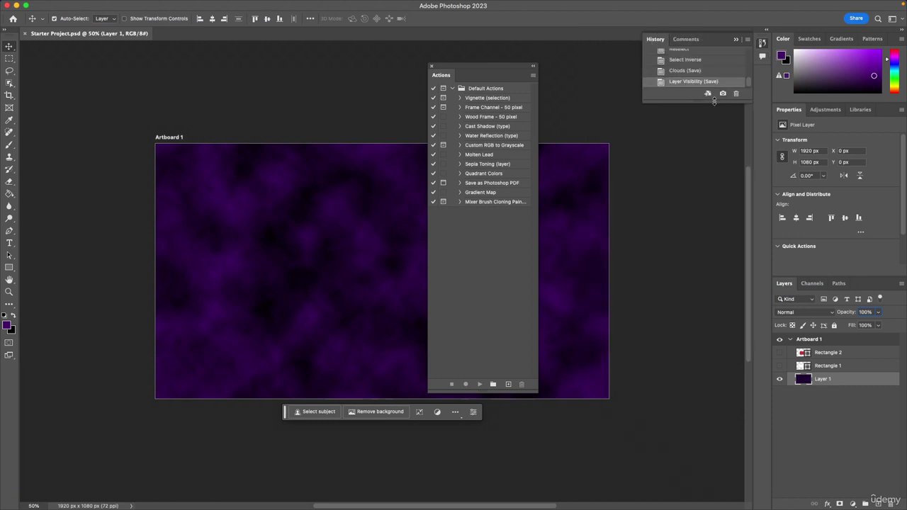
{"action": "left_click_drag", "start_coordinate": [714, 100], "coordinate": [715, 309]}
{"action": "left_click", "coordinate": [762, 44]}
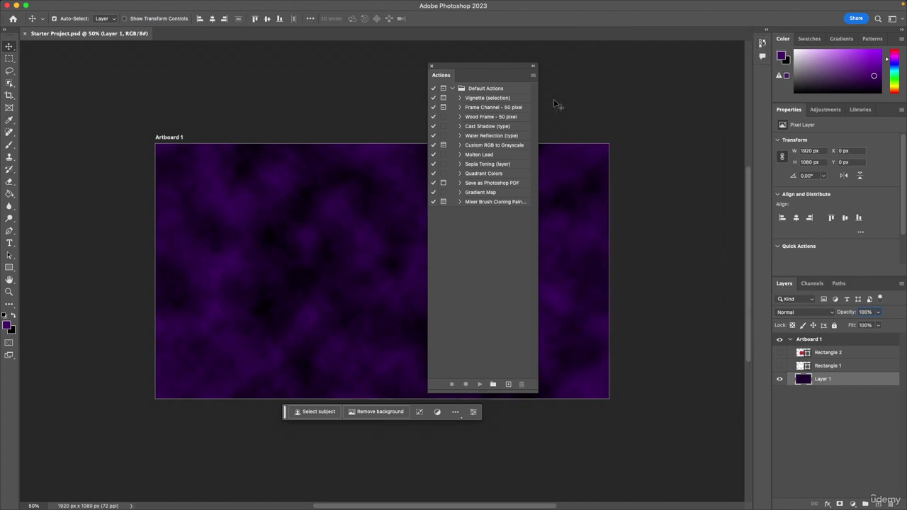
{"action": "left_click_drag", "start_coordinate": [501, 65], "coordinate": [669, 62]}
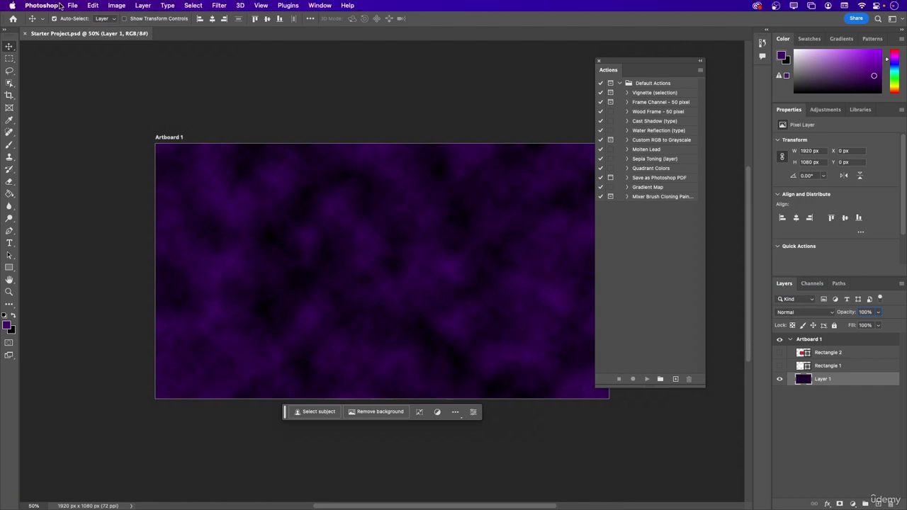
Step: Look through the Print presets for a new document, including Legal, and leave without creating one
{"action": "left_click", "coordinate": [73, 6]}
{"action": "left_click", "coordinate": [80, 17]}
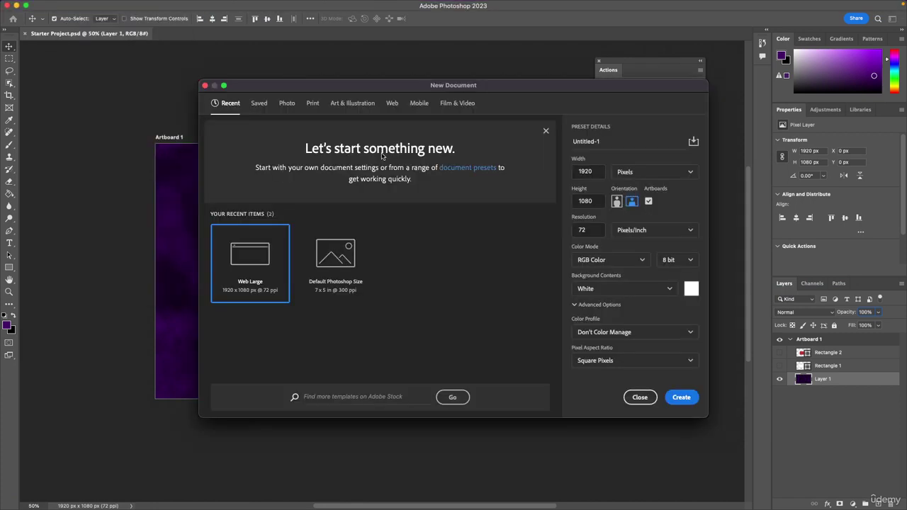
{"action": "left_click", "coordinate": [312, 104]}
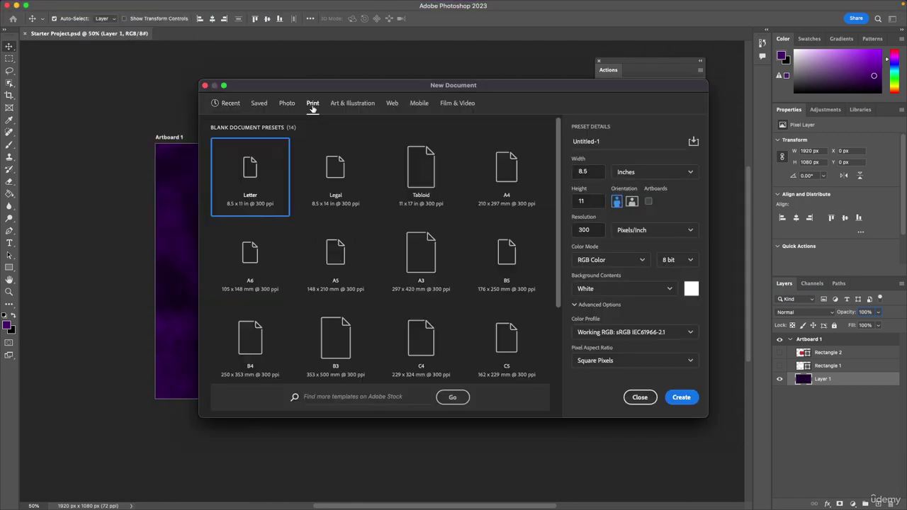
{"action": "left_click", "coordinate": [314, 192]}
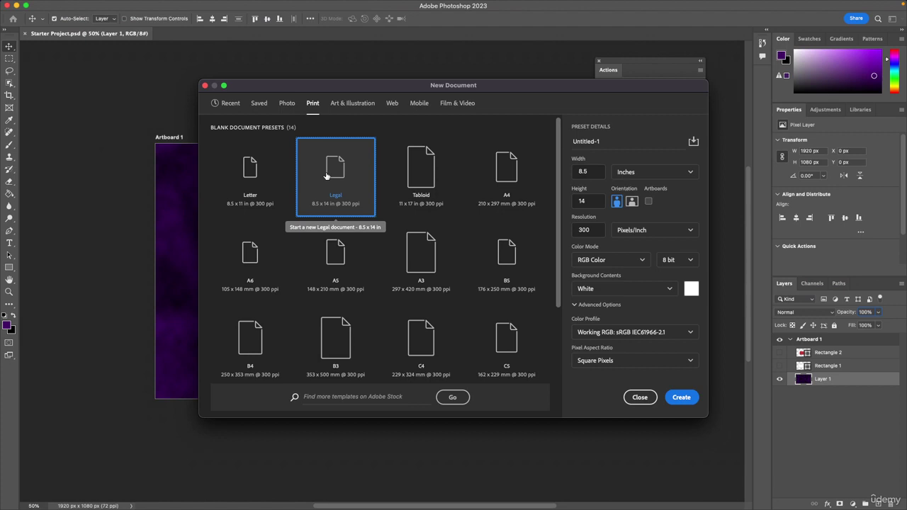
{"action": "left_click", "coordinate": [641, 398]}
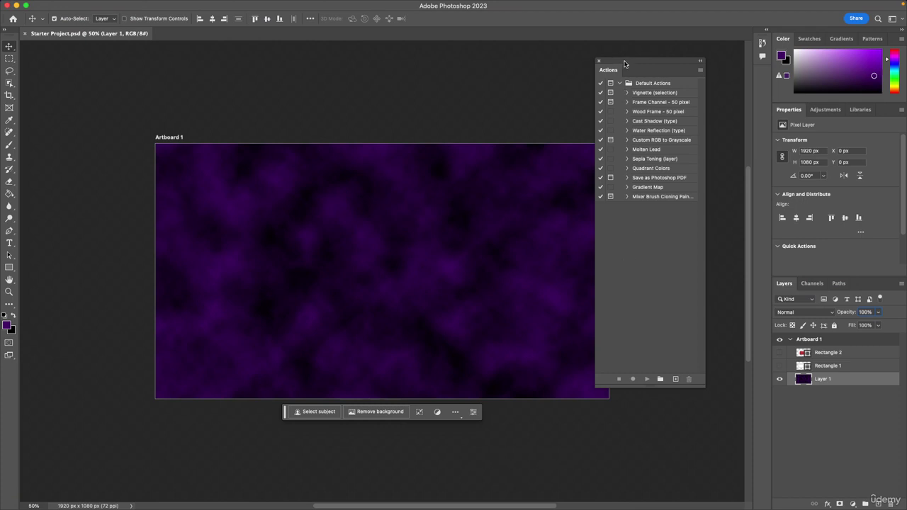
Step: Move the Actions panel slightly toward the docked panels and start recording a new action in the Default Actions set
{"action": "left_click_drag", "start_coordinate": [623, 65], "coordinate": [644, 48]}
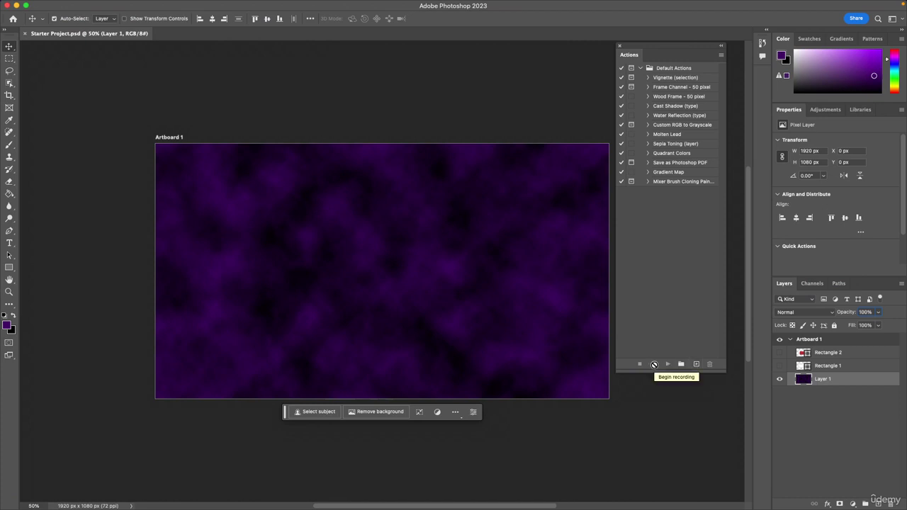
{"action": "left_click", "coordinate": [695, 364]}
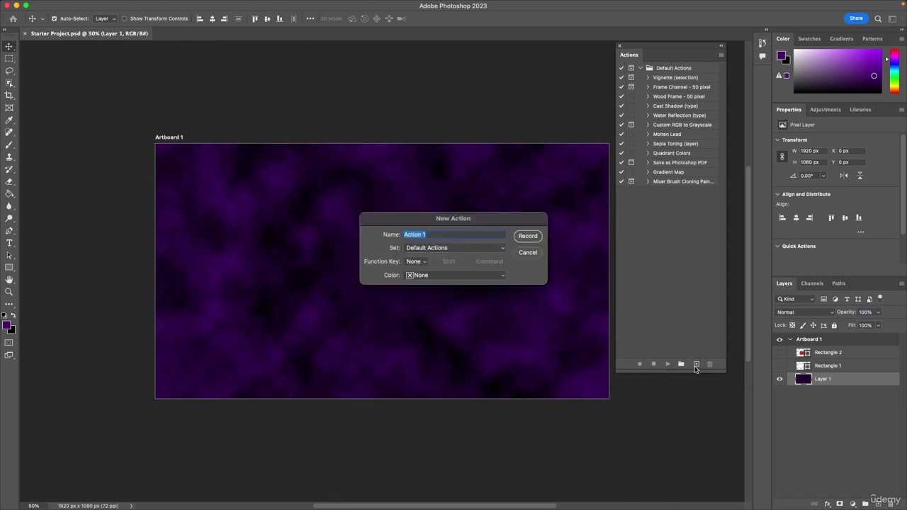
{"action": "left_click", "coordinate": [528, 236]}
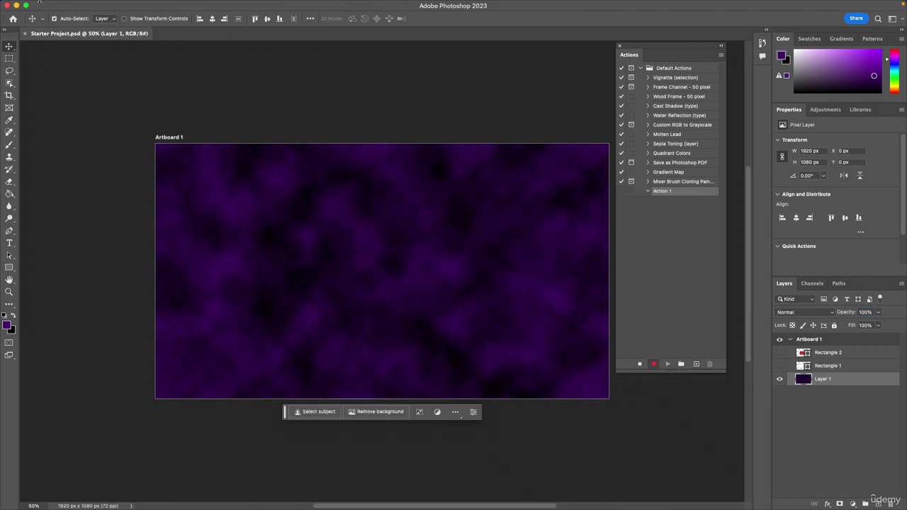
Step: Create a new document from the Web Large preset (1920 x 1080 px at 72 ppi) and stop recording the action
{"action": "left_click", "coordinate": [75, 5]}
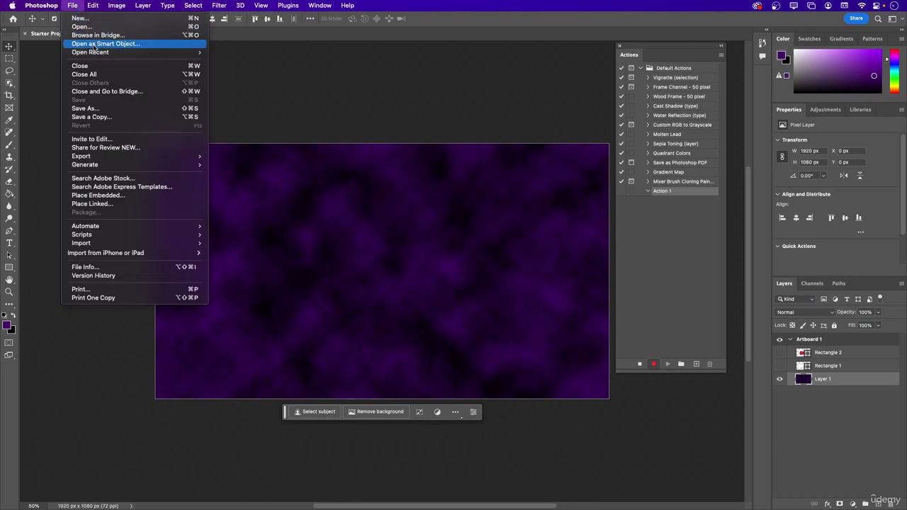
{"action": "left_click", "coordinate": [79, 17]}
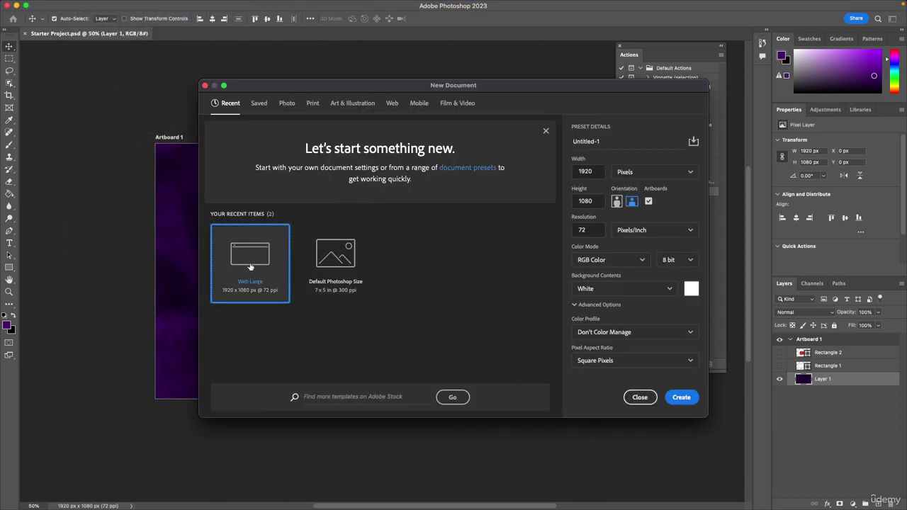
{"action": "left_click", "coordinate": [678, 398]}
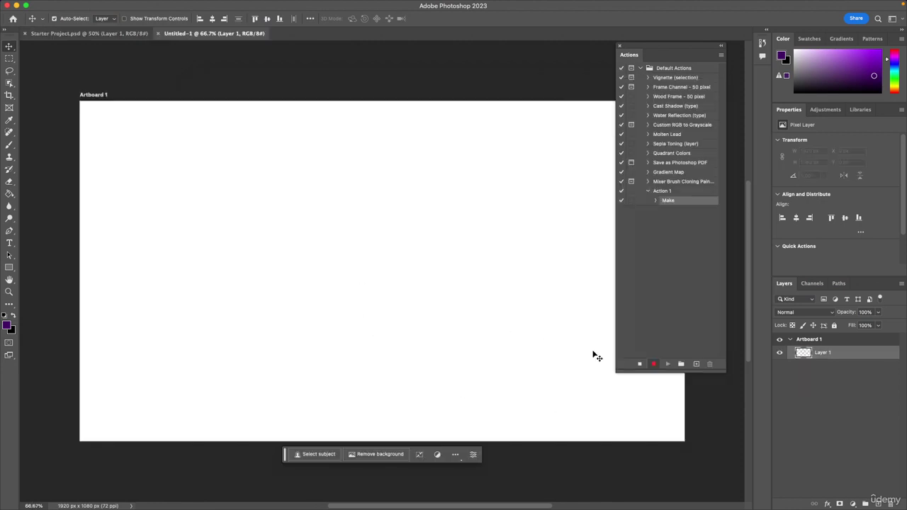
{"action": "left_click", "coordinate": [638, 365]}
Step: Play Action 1 four times to generate four more blank documents
{"action": "left_click", "coordinate": [659, 191]}
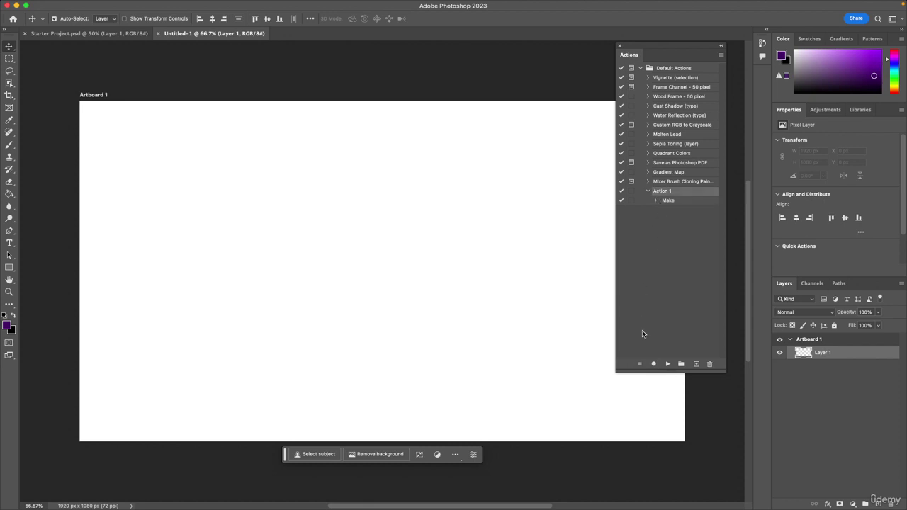
{"action": "left_click", "coordinate": [667, 365]}
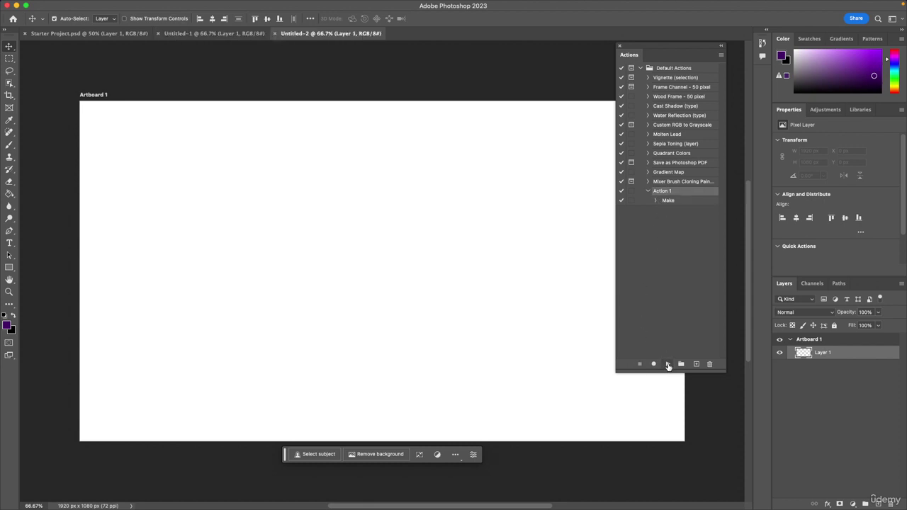
{"action": "left_click", "coordinate": [668, 364]}
{"action": "left_click", "coordinate": [668, 365]}
{"action": "left_click", "coordinate": [667, 364]}
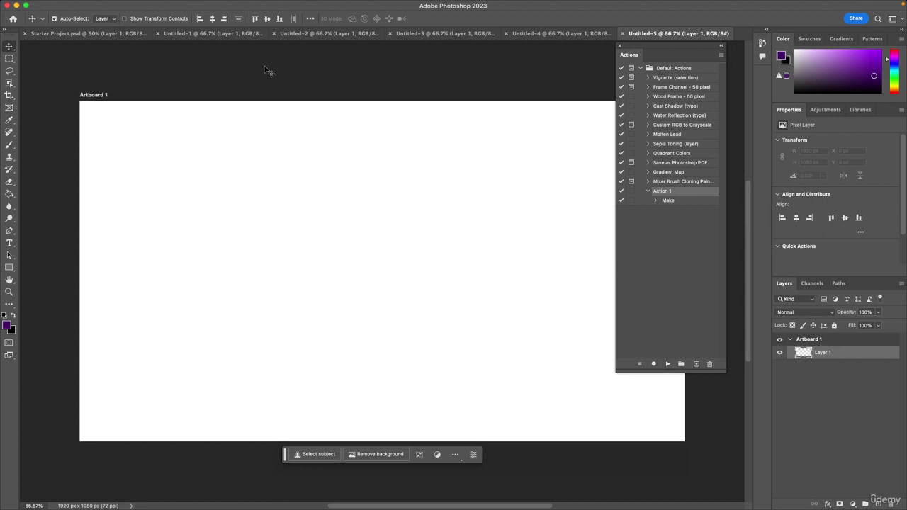
Step: Close all five untitled documents, leaving only Starter Project.psd open
{"action": "left_click", "coordinate": [159, 35]}
{"action": "left_click", "coordinate": [159, 35]}
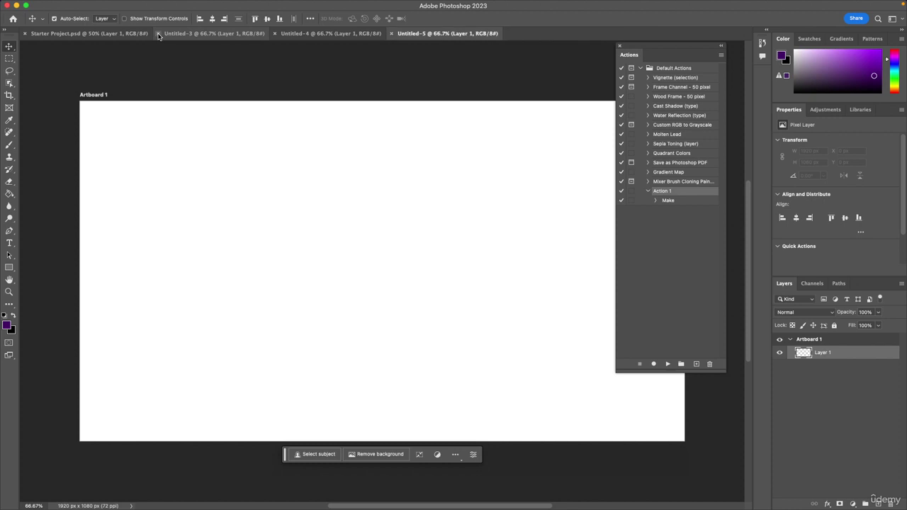
{"action": "left_click", "coordinate": [159, 36]}
{"action": "left_click", "coordinate": [159, 35]}
{"action": "left_click", "coordinate": [159, 35]}
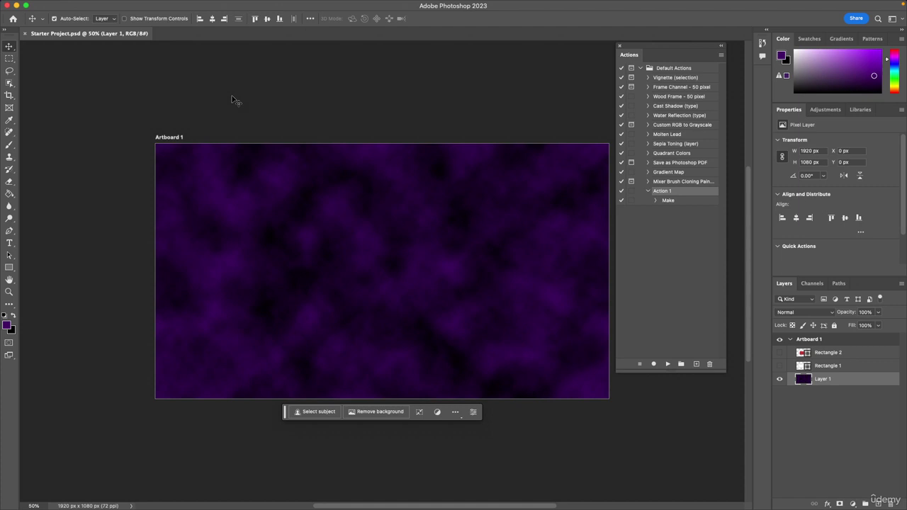
Step: Play Action 1 twice to create two new blank documents
{"action": "left_click", "coordinate": [667, 364]}
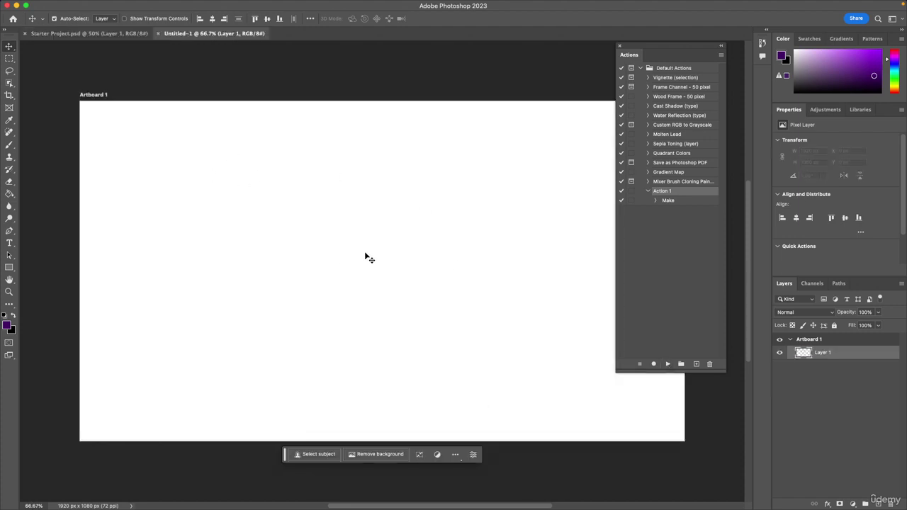
{"action": "left_click", "coordinate": [665, 367]}
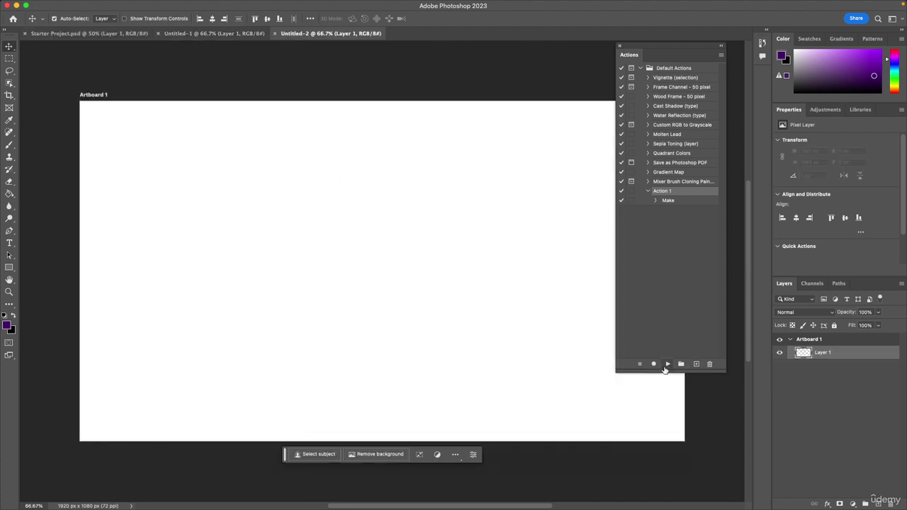
Step: Play Action 1 once more and close the three untitled documents, keeping Starter Project.psd open
{"action": "left_click", "coordinate": [666, 367]}
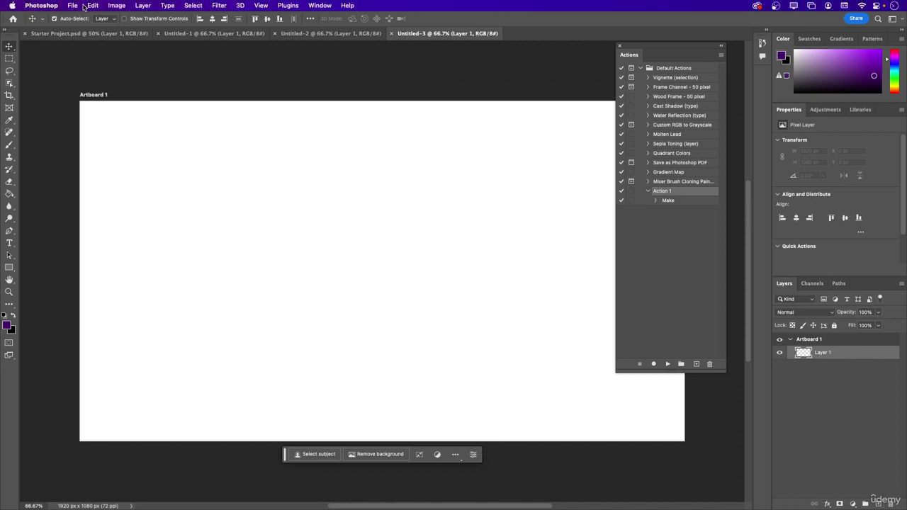
{"action": "left_click", "coordinate": [73, 5]}
{"action": "left_click", "coordinate": [320, 91]}
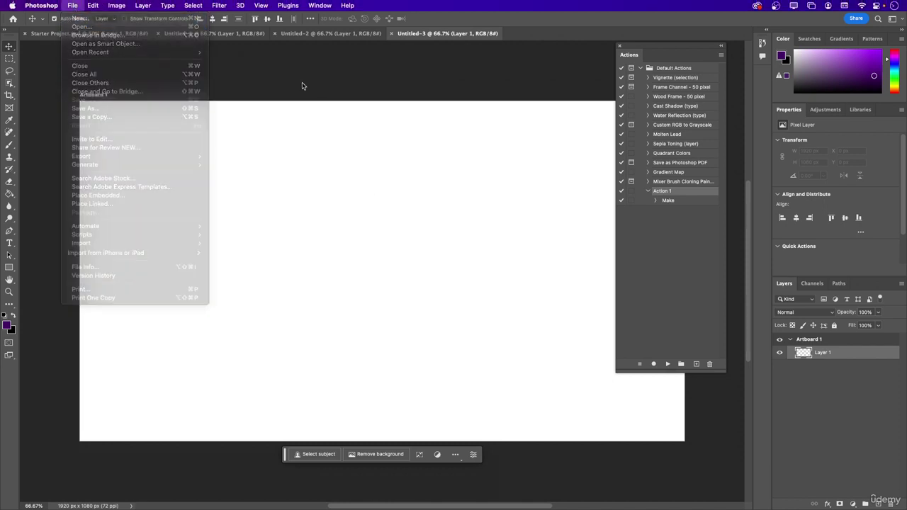
{"action": "left_click", "coordinate": [159, 34]}
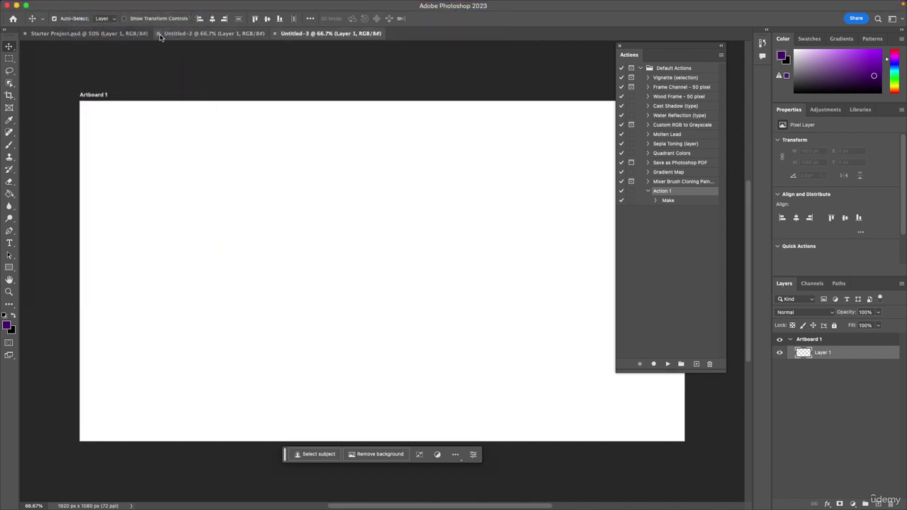
{"action": "left_click", "coordinate": [159, 34]}
{"action": "left_click", "coordinate": [158, 34]}
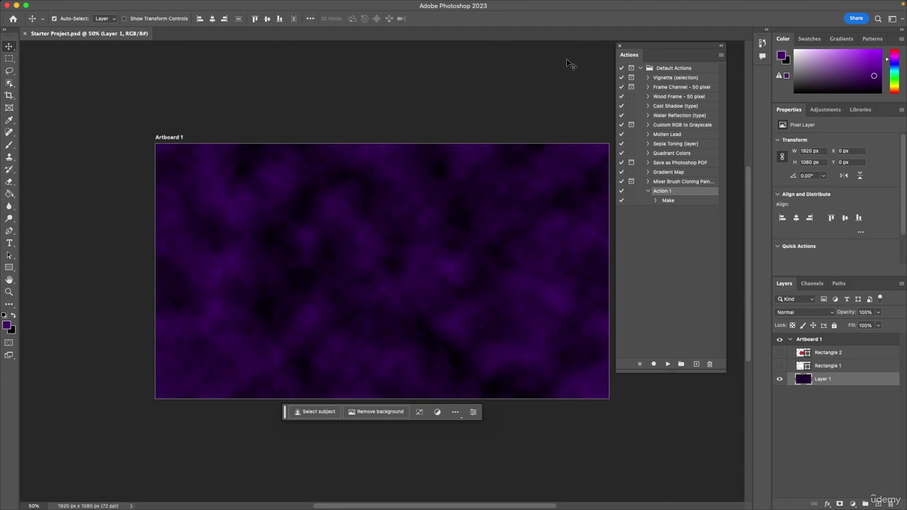
Step: Close the Actions panel and browse the presets and individual adjustments in the Adjustments panel
{"action": "left_click", "coordinate": [621, 47]}
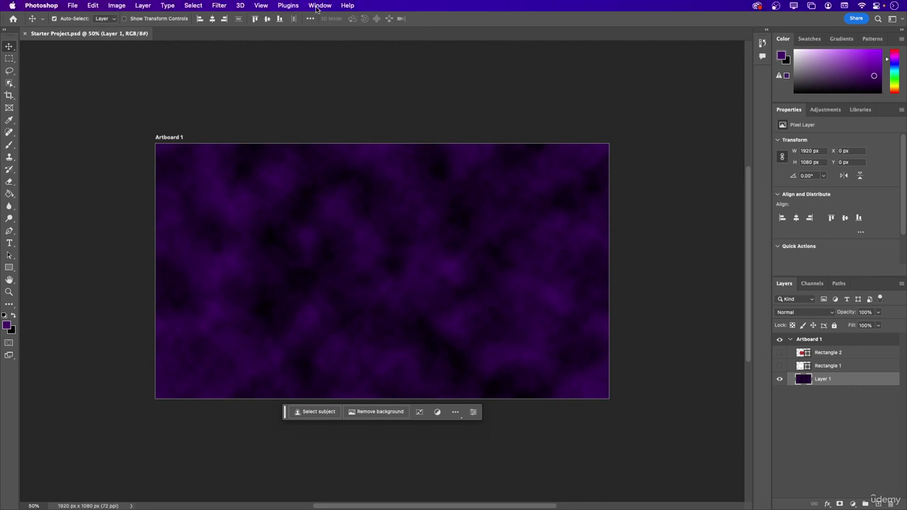
{"action": "left_click", "coordinate": [319, 6]}
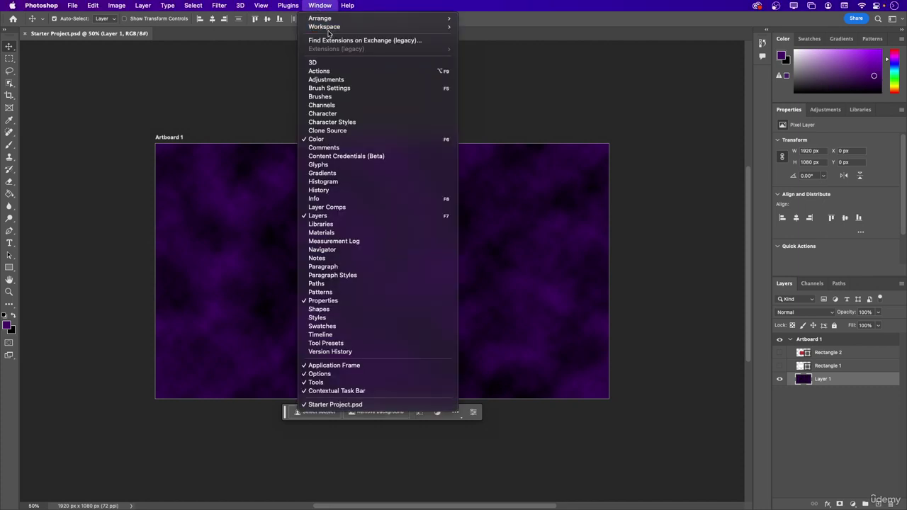
{"action": "left_click", "coordinate": [334, 80]}
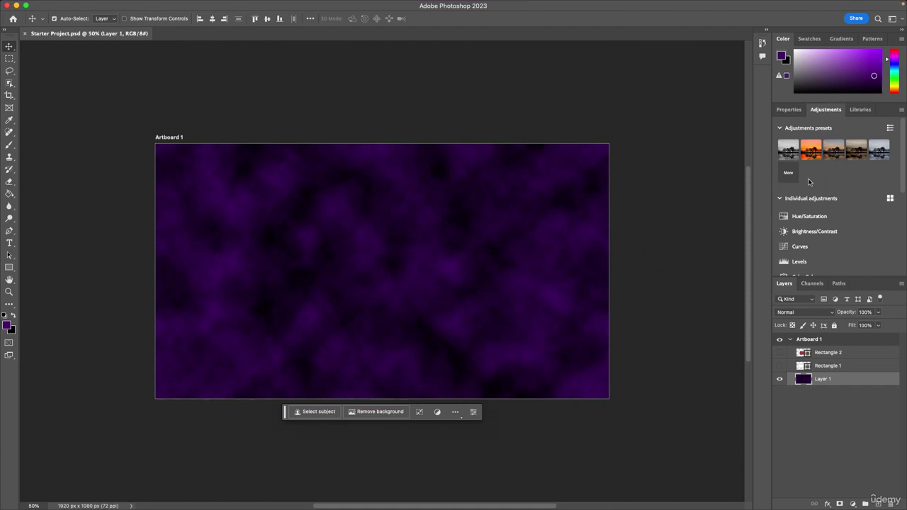
{"action": "scroll", "coordinate": [829, 227], "scroll_direction": "down", "scroll_amount": 5}
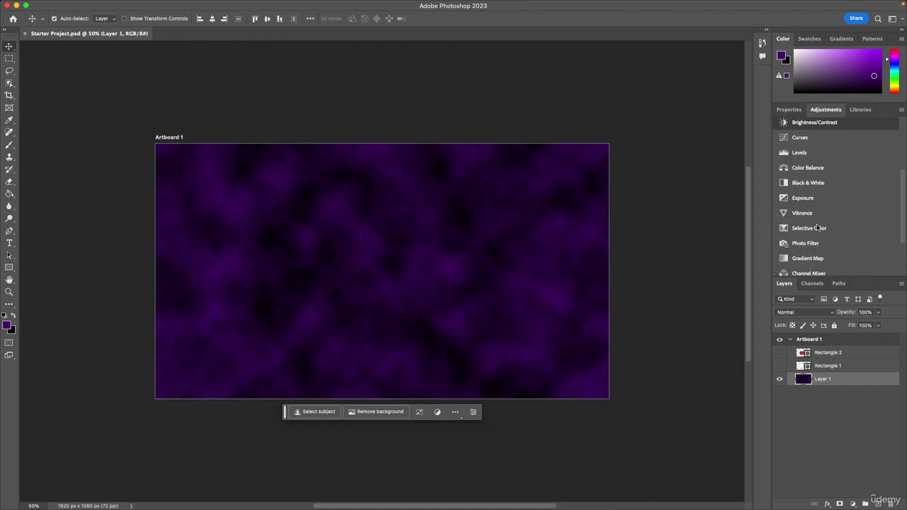
{"action": "scroll", "coordinate": [794, 163], "scroll_direction": "up", "scroll_amount": 5}
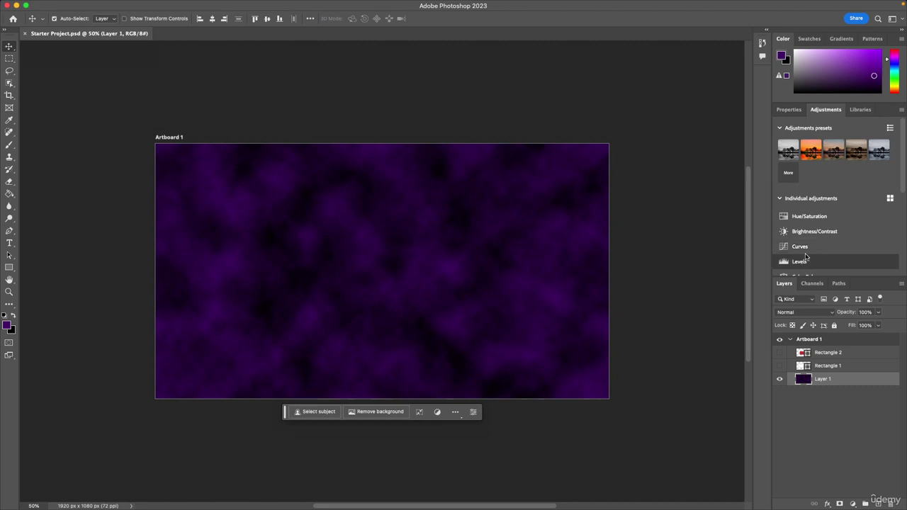
{"action": "scroll", "coordinate": [805, 254], "scroll_direction": "down", "scroll_amount": 5}
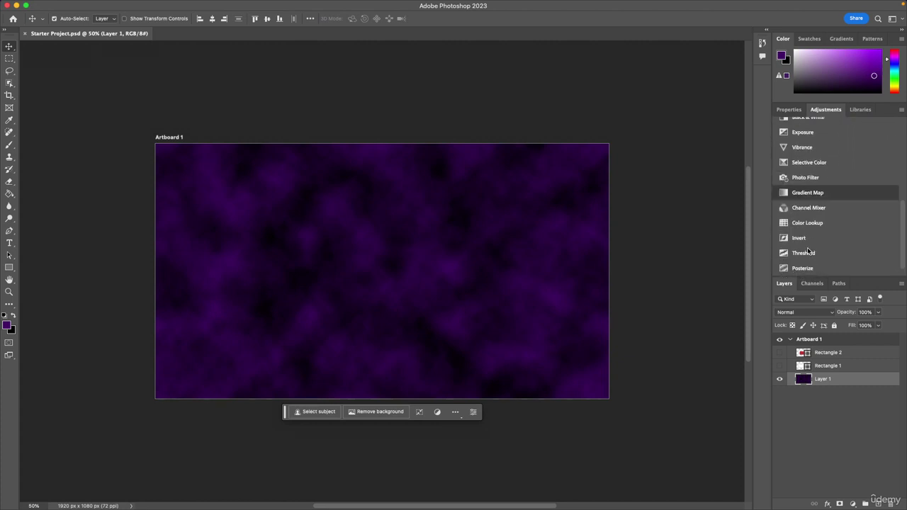
{"action": "scroll", "coordinate": [829, 212], "scroll_direction": "up", "scroll_amount": 5}
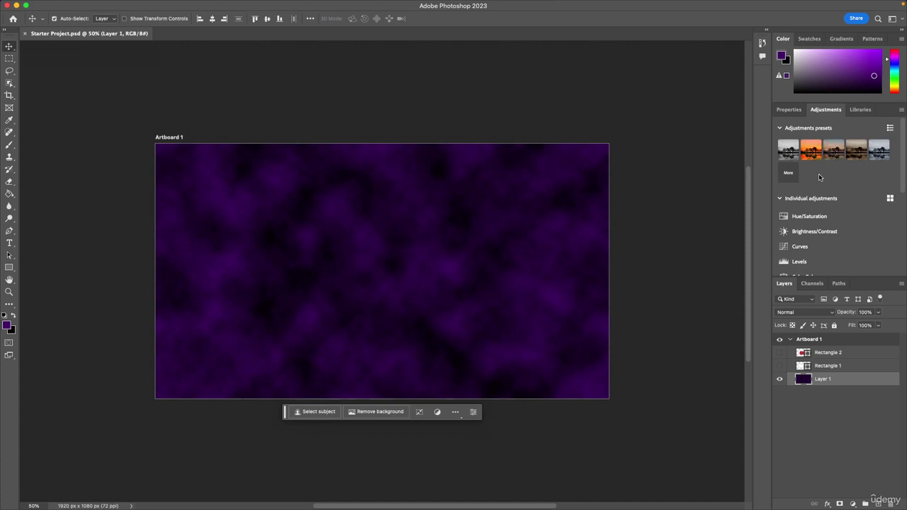
Step: Apply the Cinematic - Split Tone adjustment preset above Layer 1 and save the document
{"action": "mouse_move", "coordinate": [805, 158]}
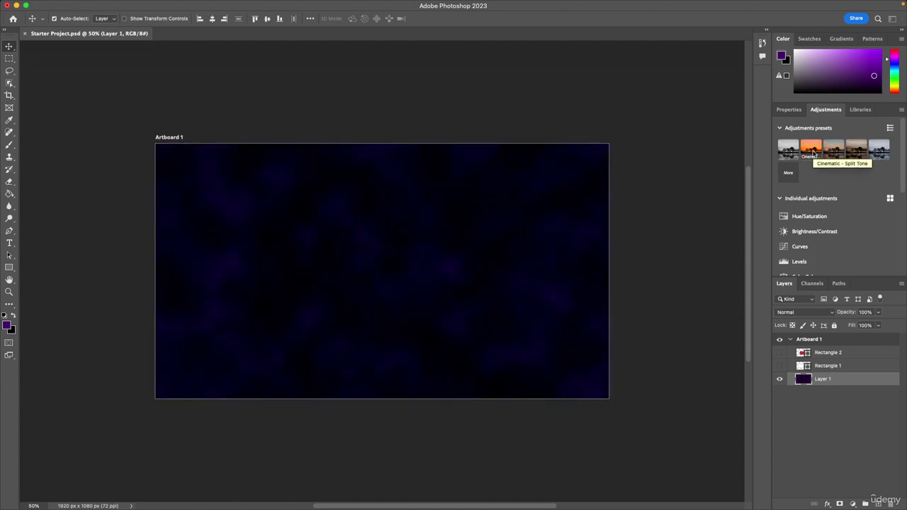
{"action": "left_click", "coordinate": [812, 150]}
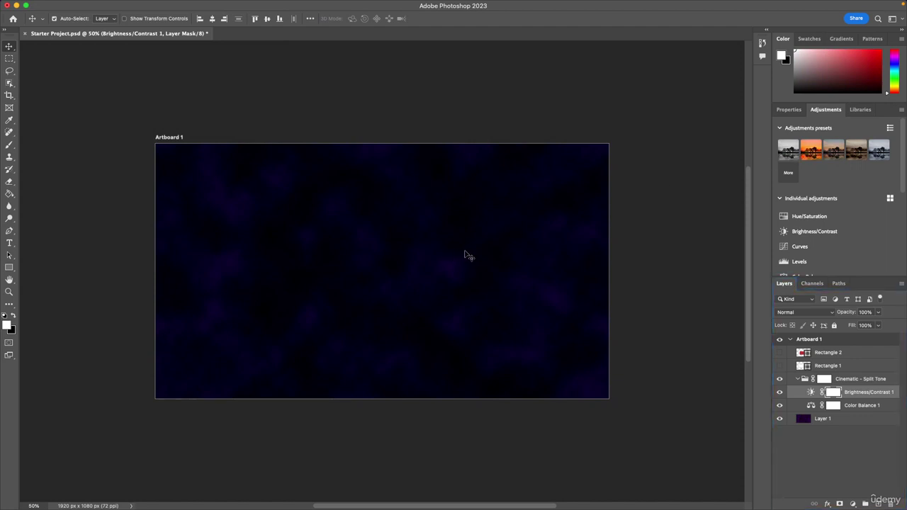
{"action": "key", "text": "super+s"}
Step: Show the Brush Settings and paint a looping freehand line on a new layer above Brightness/Contrast 1 with the 13 px soft round brush
{"action": "left_click", "coordinate": [320, 5]}
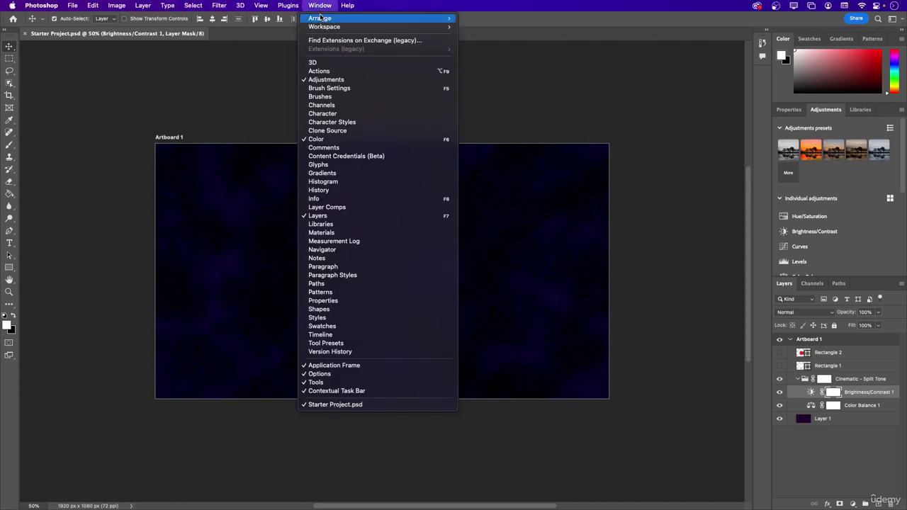
{"action": "left_click", "coordinate": [329, 88]}
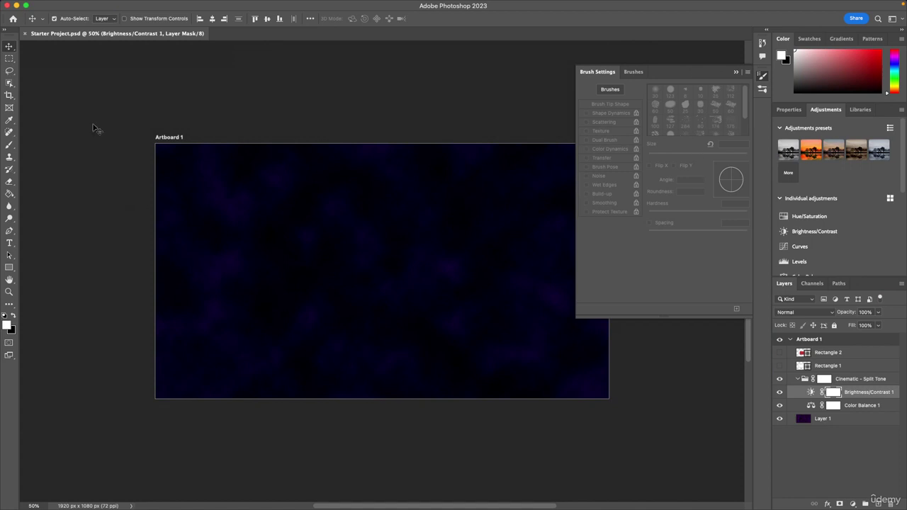
{"action": "left_click", "coordinate": [9, 145]}
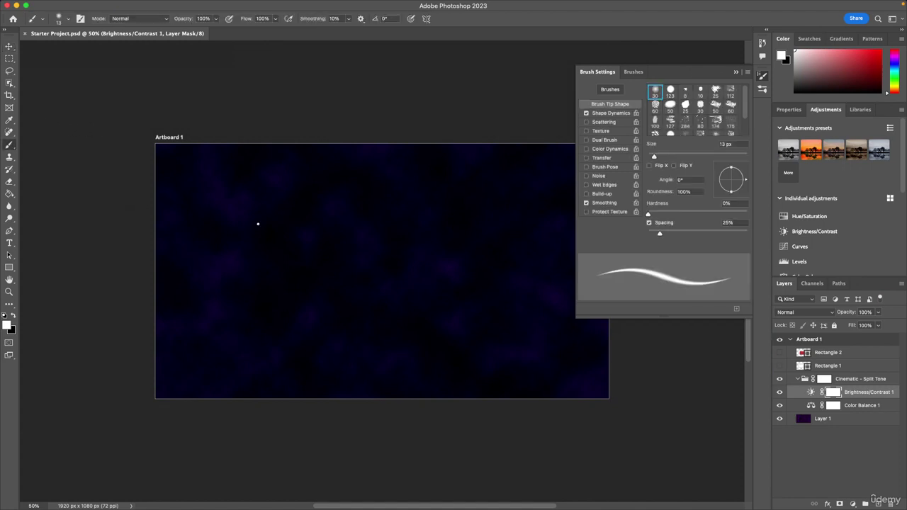
{"action": "left_click_drag", "start_coordinate": [365, 258], "coordinate": [387, 261]}
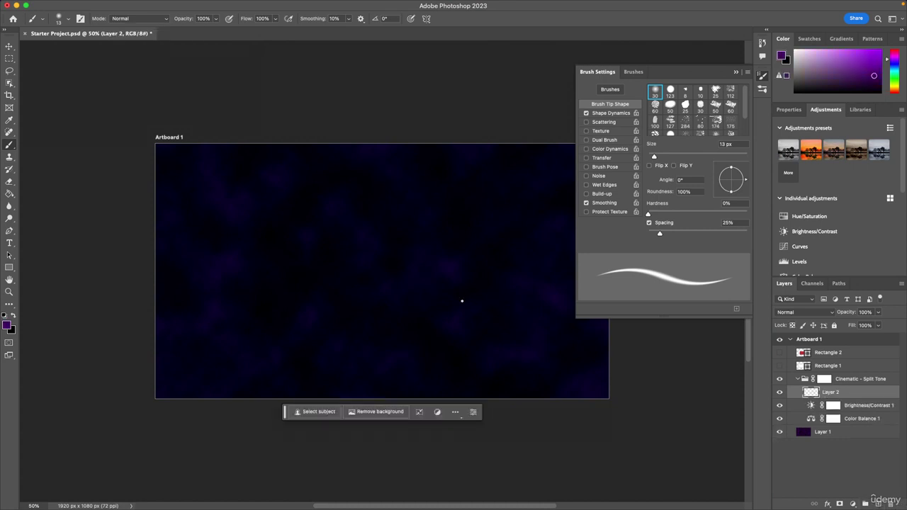
{"action": "mouse_move", "coordinate": [358, 256]}
{"action": "left_mouse_down"}
{"action": "mouse_move", "coordinate": [396, 305]}
{"action": "mouse_move", "coordinate": [263, 280]}
{"action": "mouse_move", "coordinate": [357, 269]}
{"action": "left_mouse_up"}
Step: Paint test strokes around the looping line on Layer 2 with two different 50 px brush tips and a 60 px tip
{"action": "left_click", "coordinate": [671, 105]}
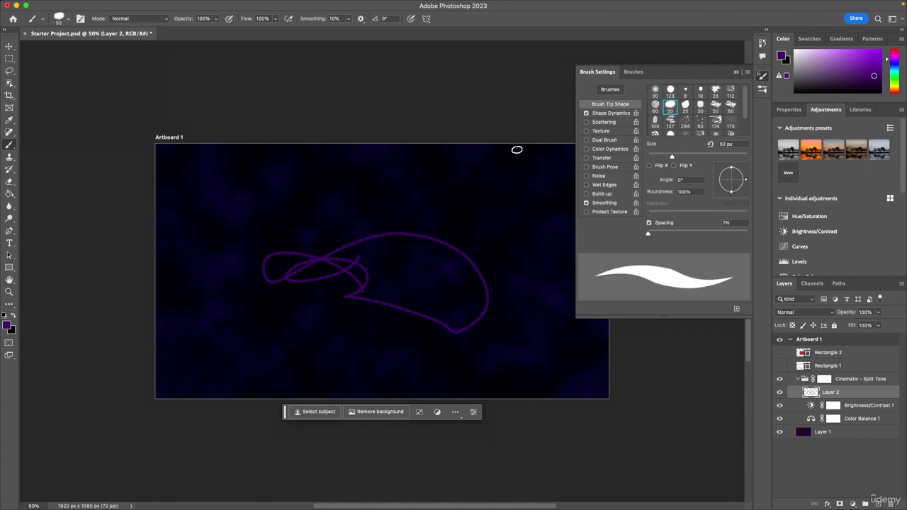
{"action": "mouse_move", "coordinate": [393, 192]}
{"action": "left_mouse_down"}
{"action": "mouse_move", "coordinate": [233, 178]}
{"action": "mouse_move", "coordinate": [463, 208]}
{"action": "left_mouse_up"}
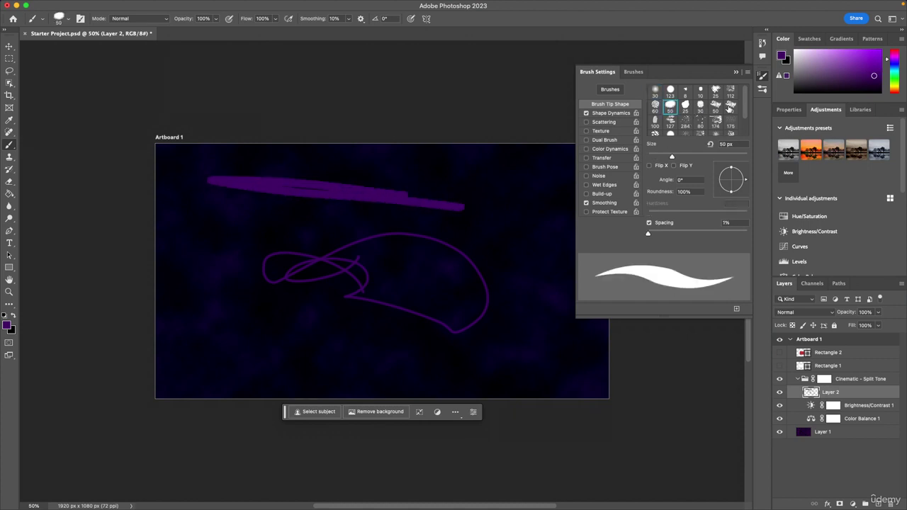
{"action": "left_click", "coordinate": [716, 106]}
{"action": "left_click_drag", "start_coordinate": [512, 168], "coordinate": [545, 268]}
{"action": "left_click_drag", "start_coordinate": [542, 308], "coordinate": [525, 336]}
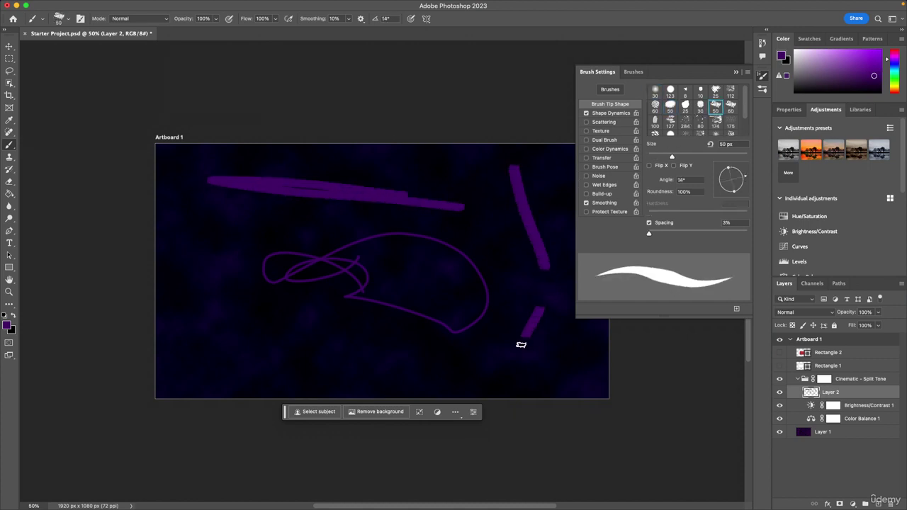
{"action": "left_click", "coordinate": [731, 107]}
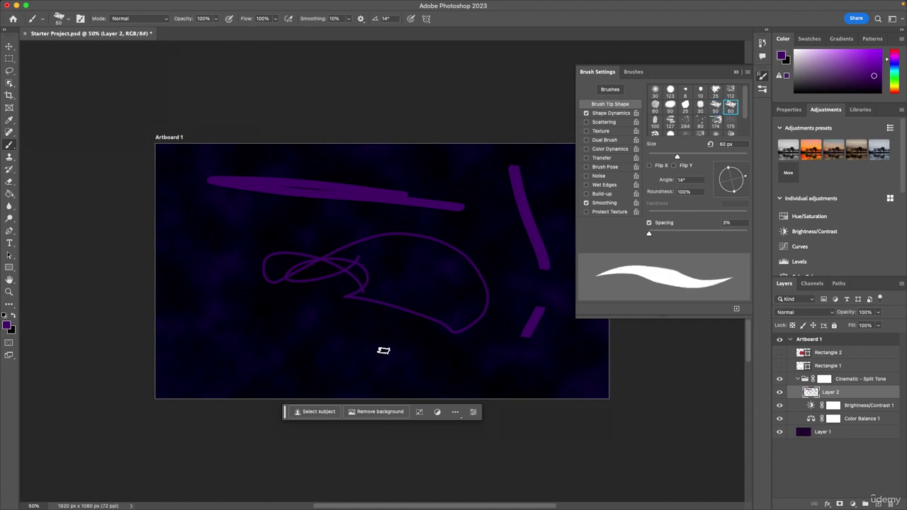
{"action": "left_click_drag", "start_coordinate": [387, 349], "coordinate": [275, 340]}
{"action": "left_click_drag", "start_coordinate": [212, 269], "coordinate": [214, 308]}
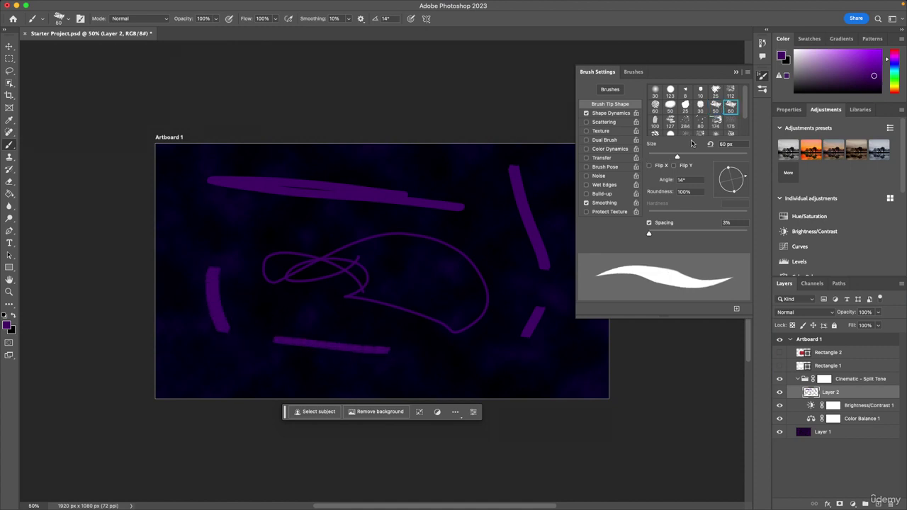
Step: Paint several rough strokes across the middle and lower part of the artboard with the 174 px bristle brush tip
{"action": "left_click", "coordinate": [716, 121]}
{"action": "left_click_drag", "start_coordinate": [241, 219], "coordinate": [417, 235]}
{"action": "left_click_drag", "start_coordinate": [435, 272], "coordinate": [421, 331]}
{"action": "mouse_move", "coordinate": [419, 371]}
{"action": "left_mouse_down"}
{"action": "mouse_move", "coordinate": [468, 378]}
{"action": "mouse_move", "coordinate": [551, 379]}
{"action": "left_mouse_up"}
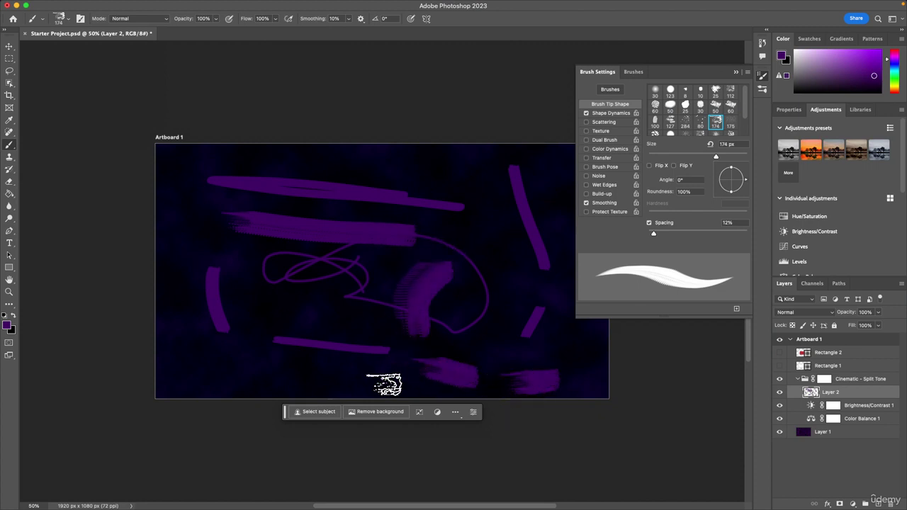
{"action": "left_click_drag", "start_coordinate": [384, 378], "coordinate": [290, 371]}
{"action": "mouse_move", "coordinate": [203, 373]}
{"action": "left_mouse_down"}
{"action": "mouse_move", "coordinate": [276, 367]}
{"action": "mouse_move", "coordinate": [209, 351]}
{"action": "mouse_move", "coordinate": [314, 351]}
{"action": "mouse_move", "coordinate": [169, 327]}
{"action": "left_mouse_up"}
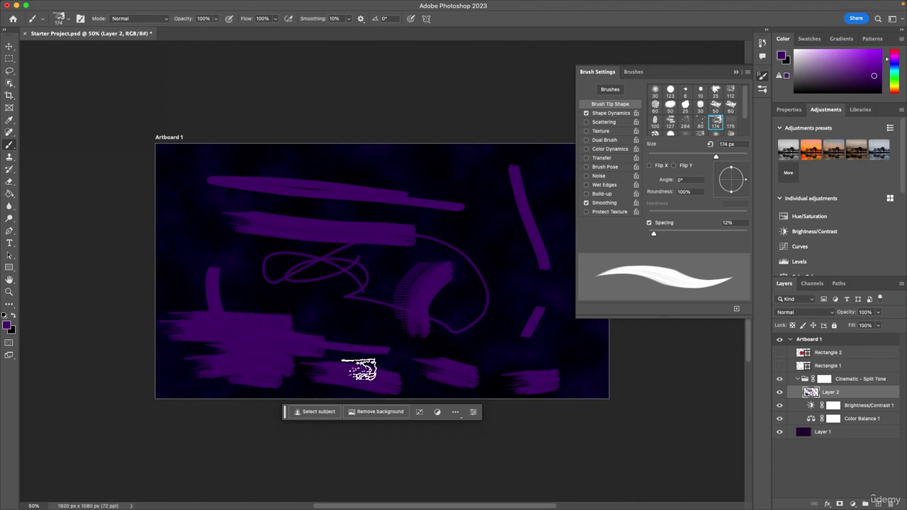
Step: Hide the Brush Settings and display the document's color channels
{"action": "mouse_move", "coordinate": [261, 5]}
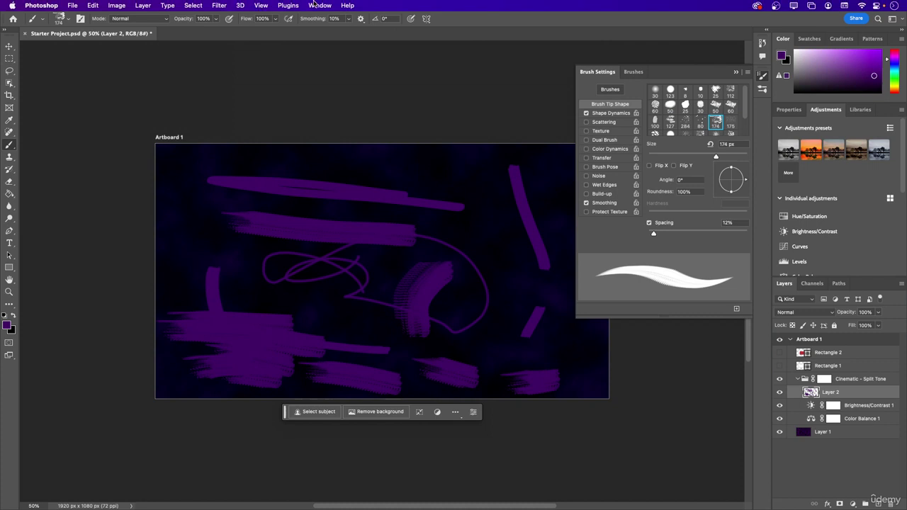
{"action": "left_click", "coordinate": [320, 5]}
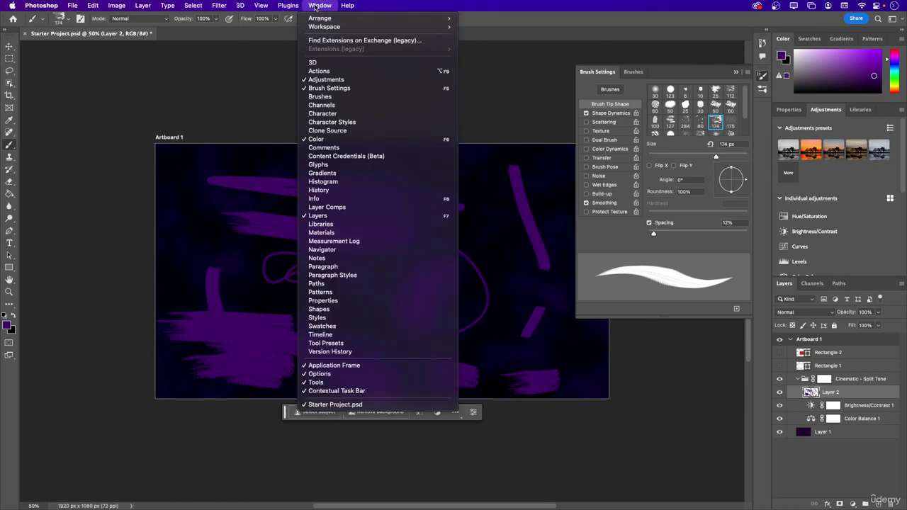
{"action": "left_click", "coordinate": [341, 88]}
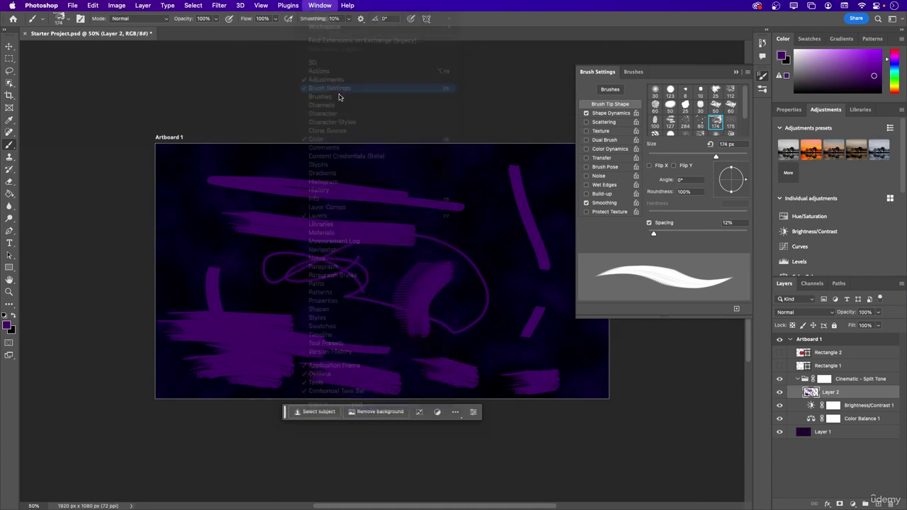
{"action": "left_click", "coordinate": [288, 6]}
{"action": "mouse_move", "coordinate": [320, 5]}
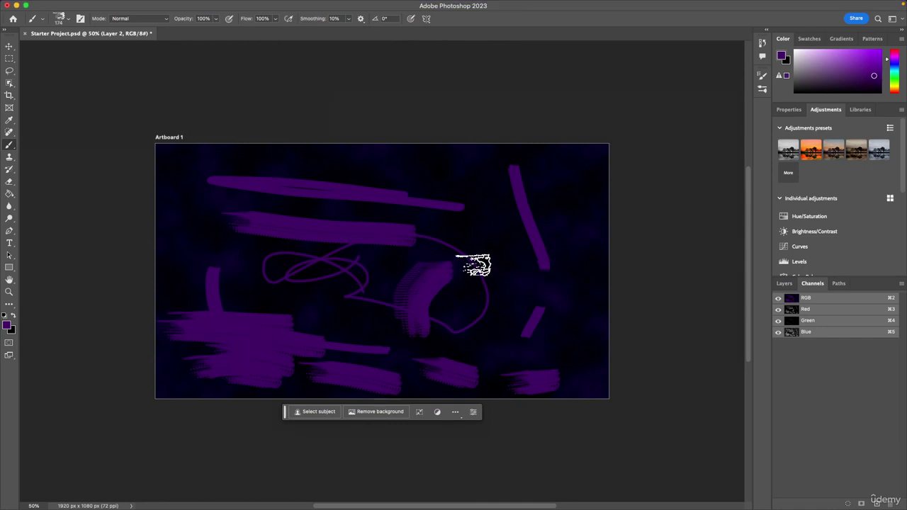
Step: Hide Layer 2 with the brush strokes and save the document
{"action": "left_click", "coordinate": [784, 284]}
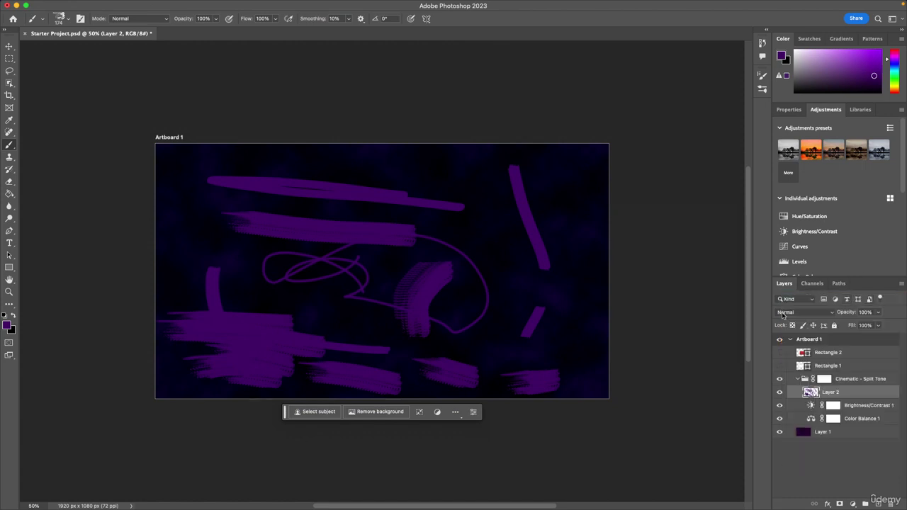
{"action": "left_click", "coordinate": [779, 393]}
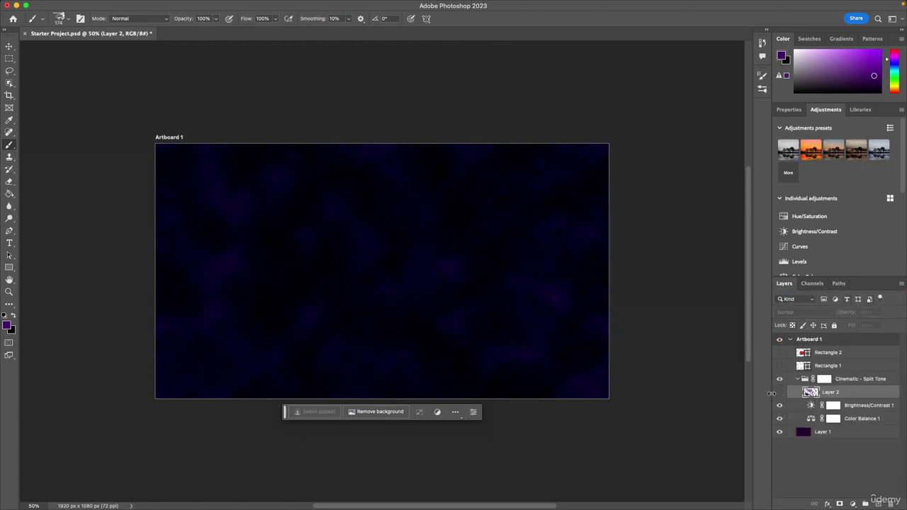
{"action": "left_click", "coordinate": [73, 5]}
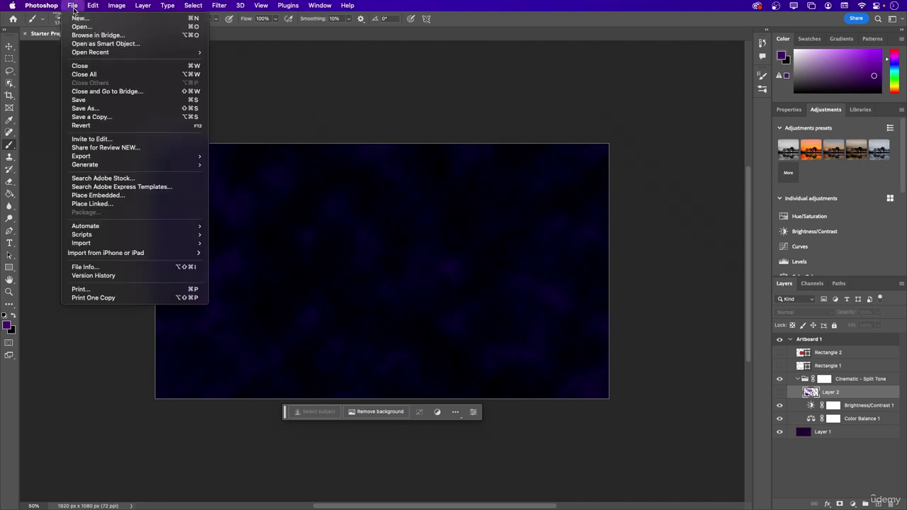
{"action": "left_click", "coordinate": [97, 101]}
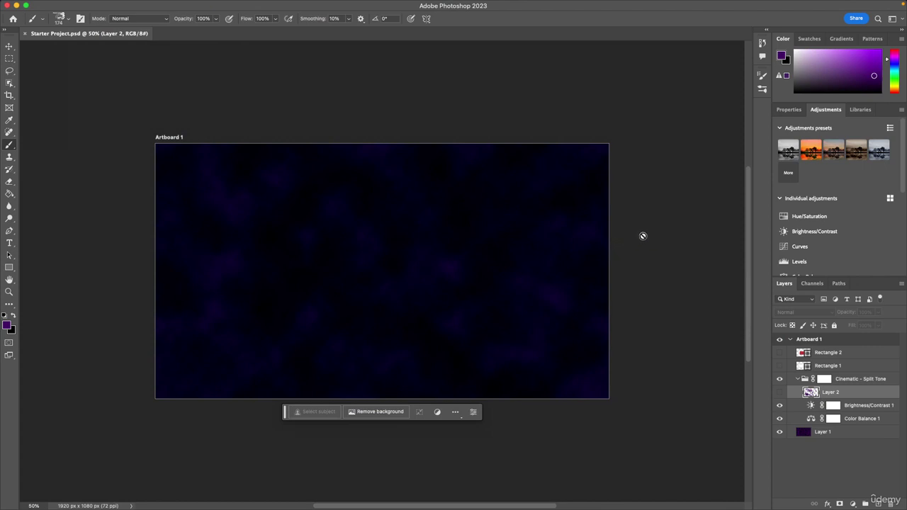
Step: Check the foreground color's RGB values without changing them, and hide the document's Green channel
{"action": "left_click", "coordinate": [782, 58]}
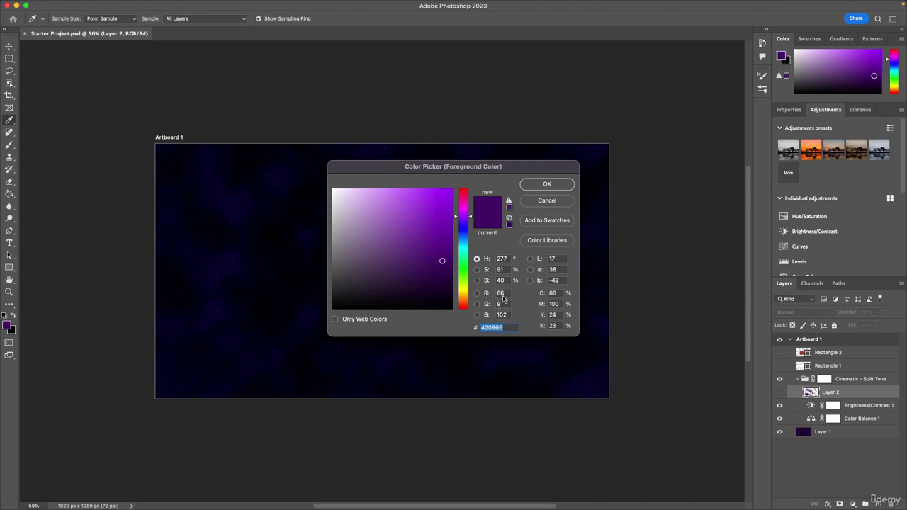
{"action": "left_click", "coordinate": [811, 284]}
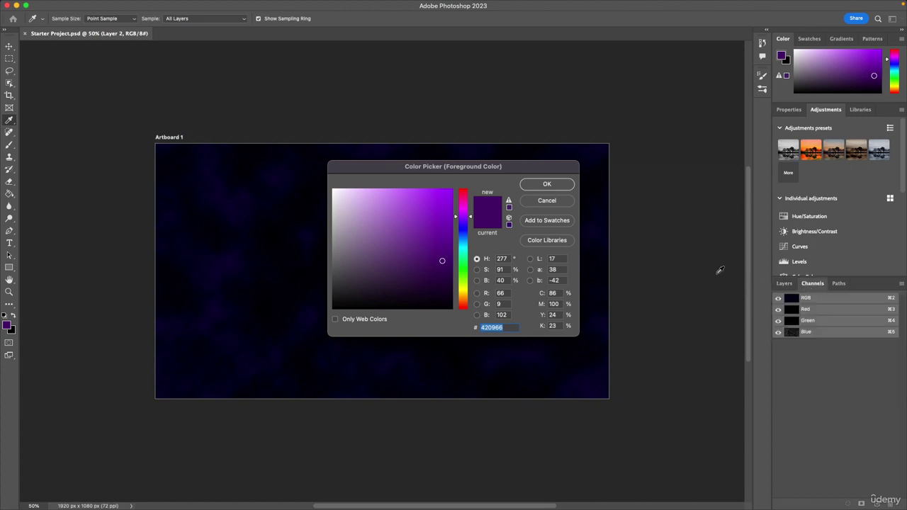
{"action": "left_click", "coordinate": [557, 205]}
{"action": "left_click", "coordinate": [778, 320]}
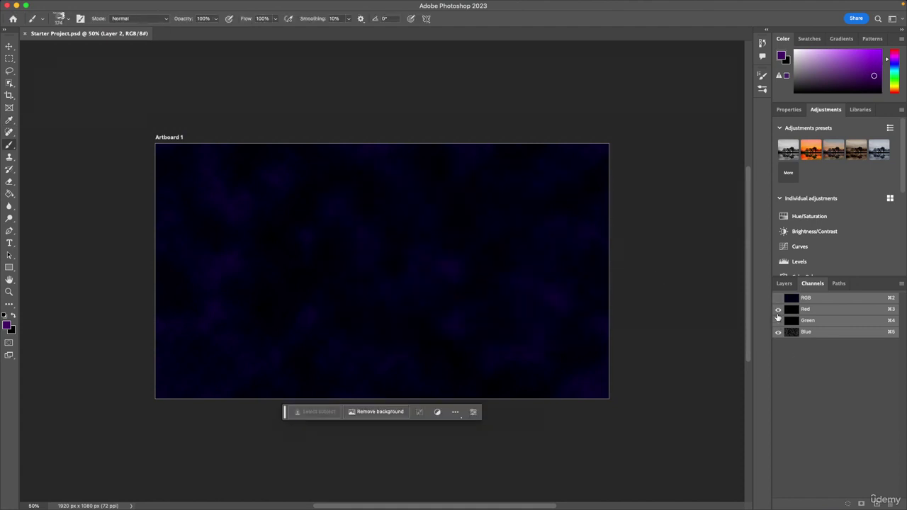
Step: Switch the Red, Green and Blue channels off and on to compare their effect on the artboard, ending with all channels shown
{"action": "left_click", "coordinate": [778, 309]}
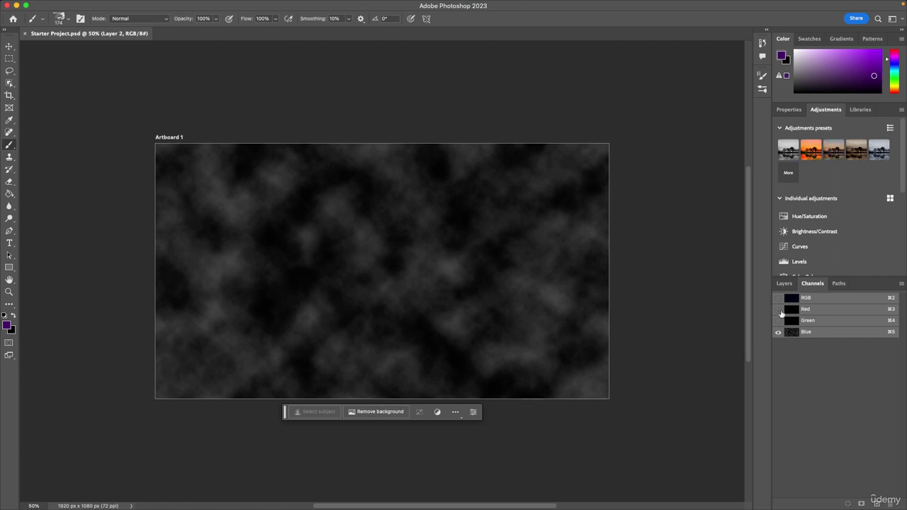
{"action": "left_click", "coordinate": [778, 309]}
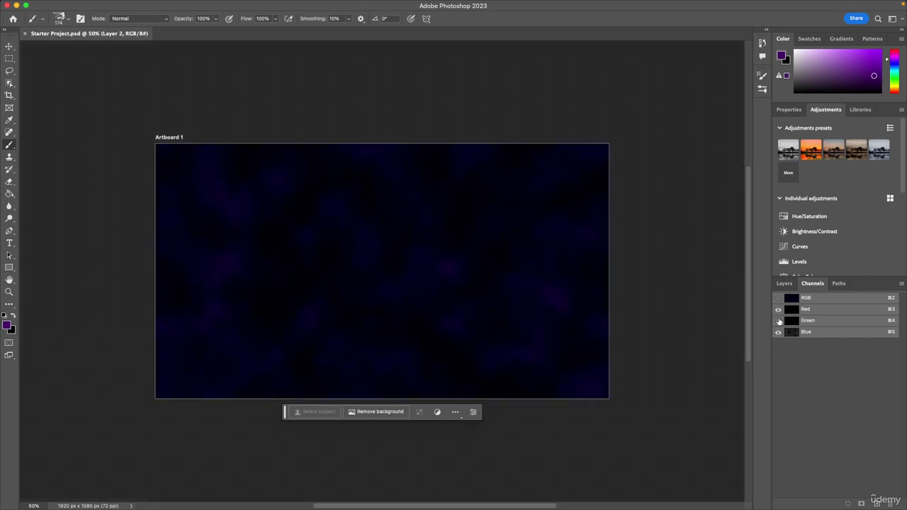
{"action": "left_click", "coordinate": [778, 332]}
{"action": "left_click", "coordinate": [778, 320]}
{"action": "left_click", "coordinate": [778, 310]}
{"action": "left_click", "coordinate": [778, 332]}
{"action": "left_click", "coordinate": [777, 321]}
{"action": "left_click", "coordinate": [778, 310]}
{"action": "left_click", "coordinate": [778, 320]}
Step: Inspect the foreground color's RGB values without changing them, and toggle the Red and Green channels off and back on
{"action": "left_click", "coordinate": [784, 56]}
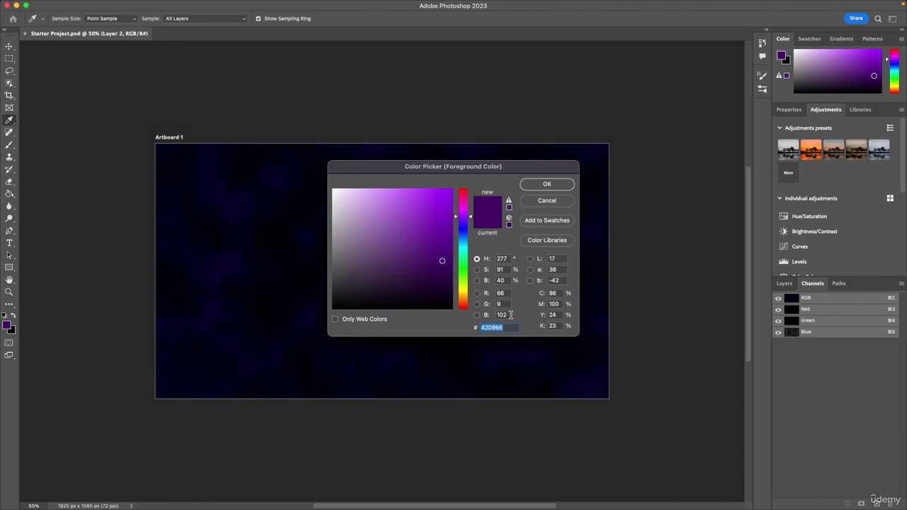
{"action": "left_click", "coordinate": [564, 204]}
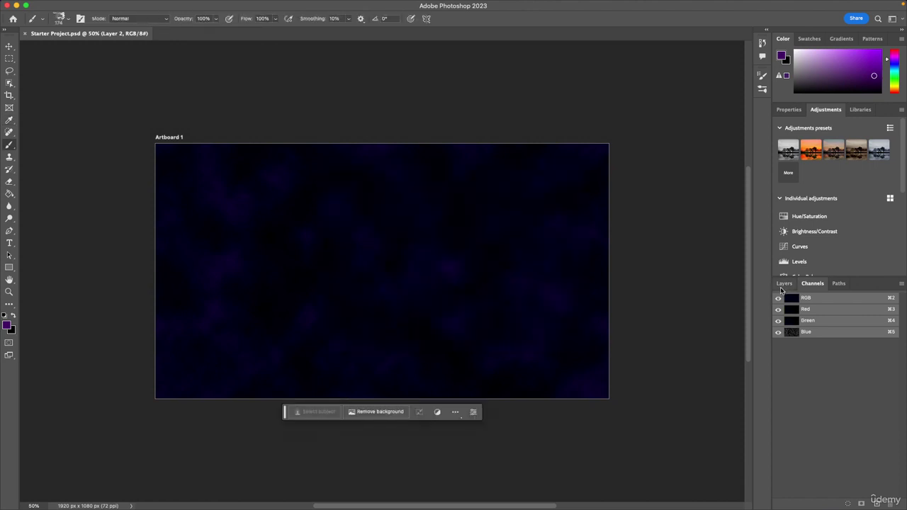
{"action": "left_click", "coordinate": [779, 310]}
{"action": "left_click", "coordinate": [778, 320]}
{"action": "left_click", "coordinate": [778, 321]}
{"action": "left_click", "coordinate": [778, 309]}
{"action": "left_click", "coordinate": [782, 283]}
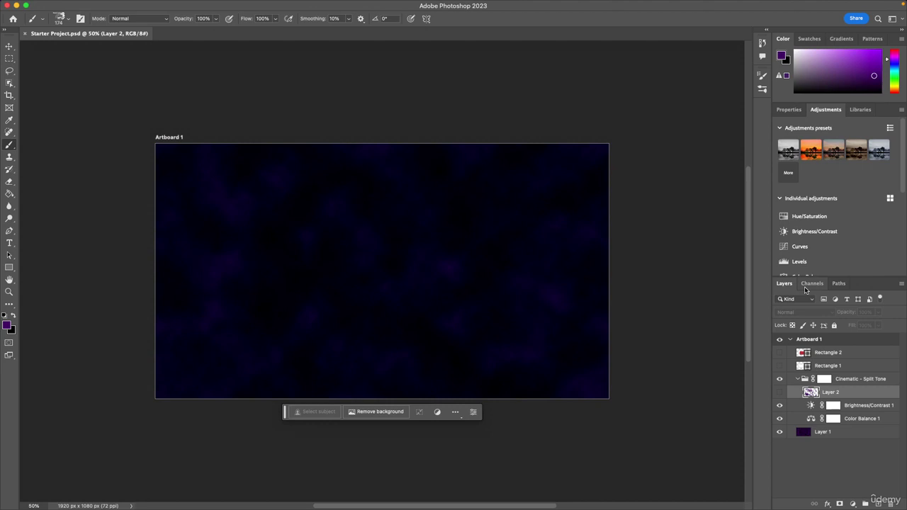
{"action": "left_click", "coordinate": [808, 285]}
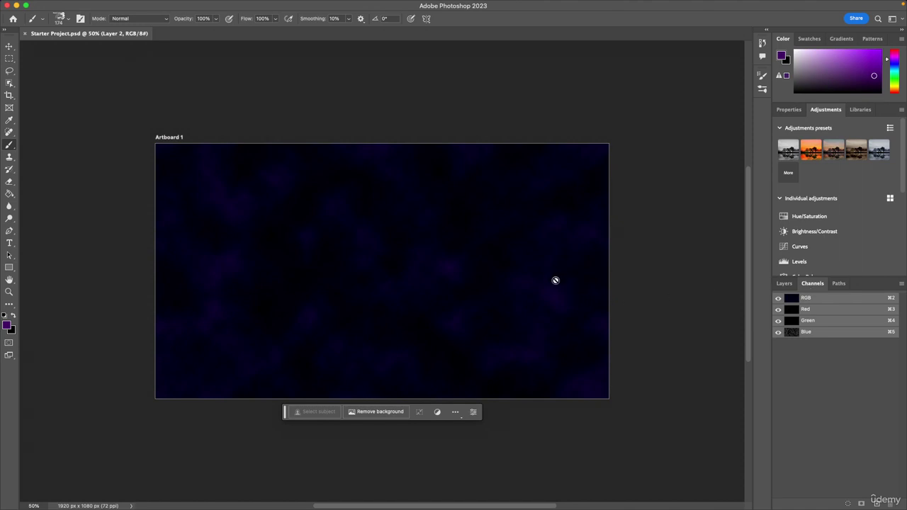
Step: Display the Character settings, check the available font styles without changing them, and view the Paragraph settings
{"action": "left_click", "coordinate": [323, 6]}
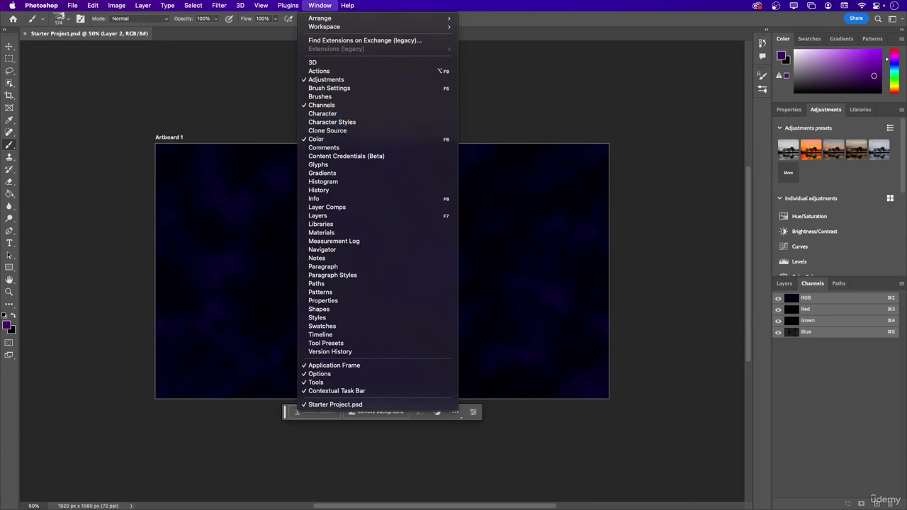
{"action": "left_click", "coordinate": [337, 390]}
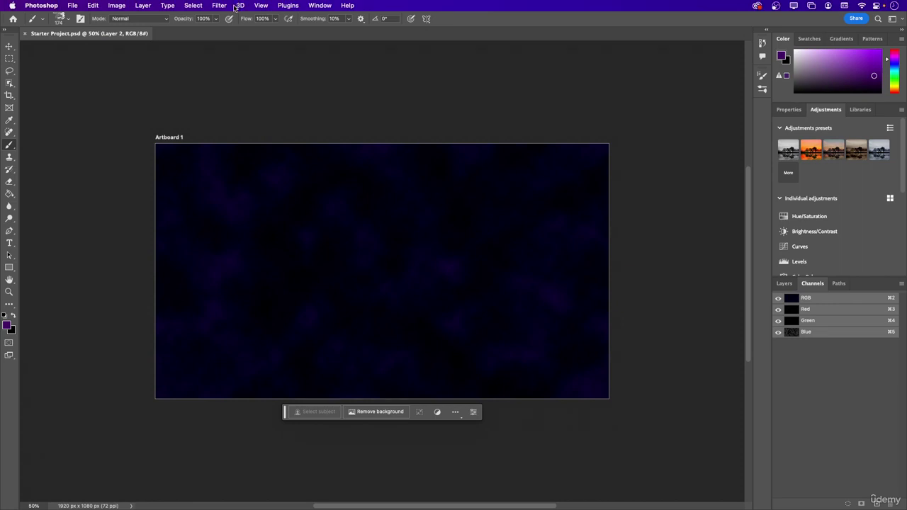
{"action": "left_click", "coordinate": [312, 5]}
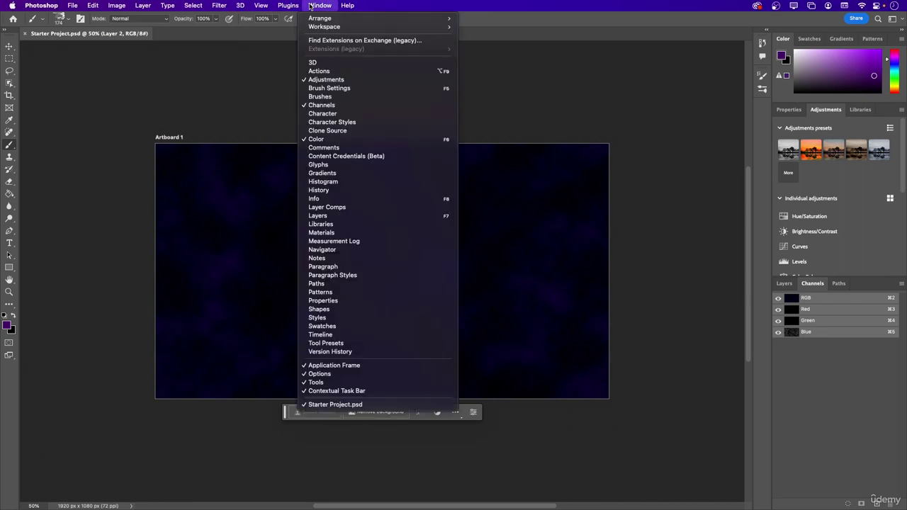
{"action": "left_click", "coordinate": [358, 117]}
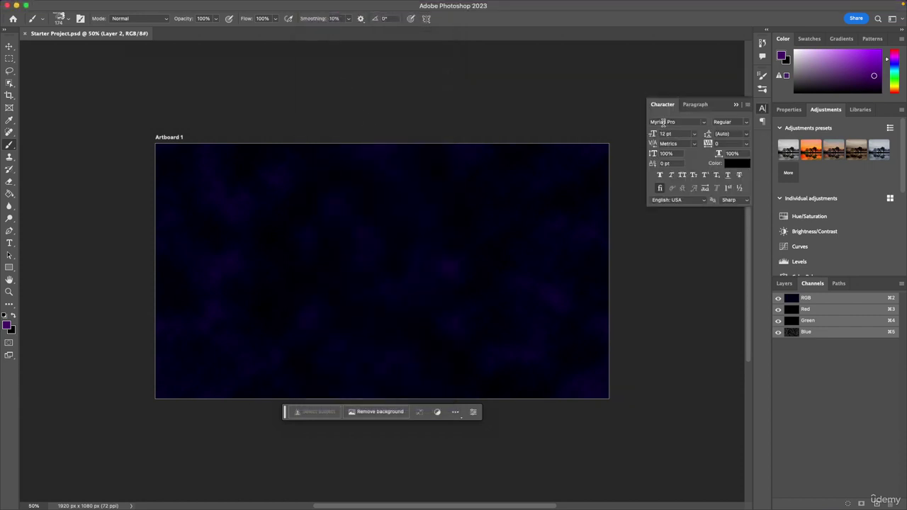
{"action": "left_click", "coordinate": [745, 123]}
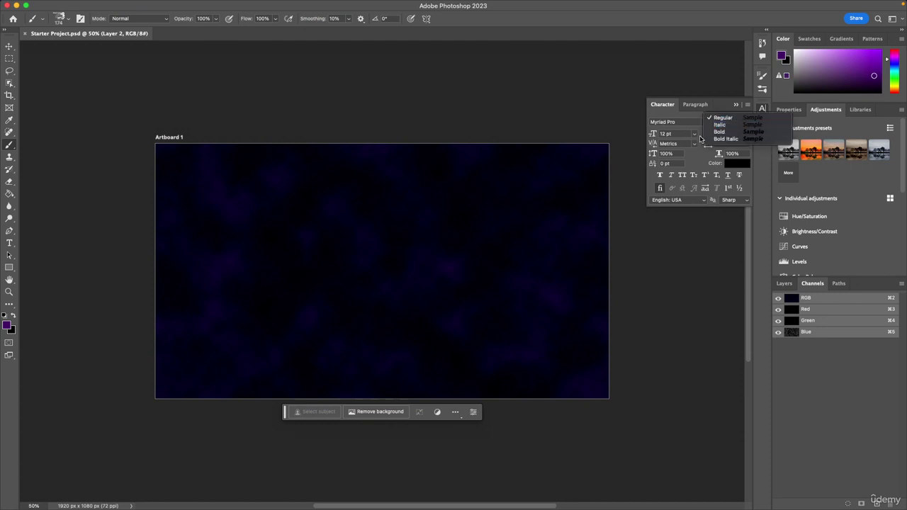
{"action": "left_click", "coordinate": [701, 139]}
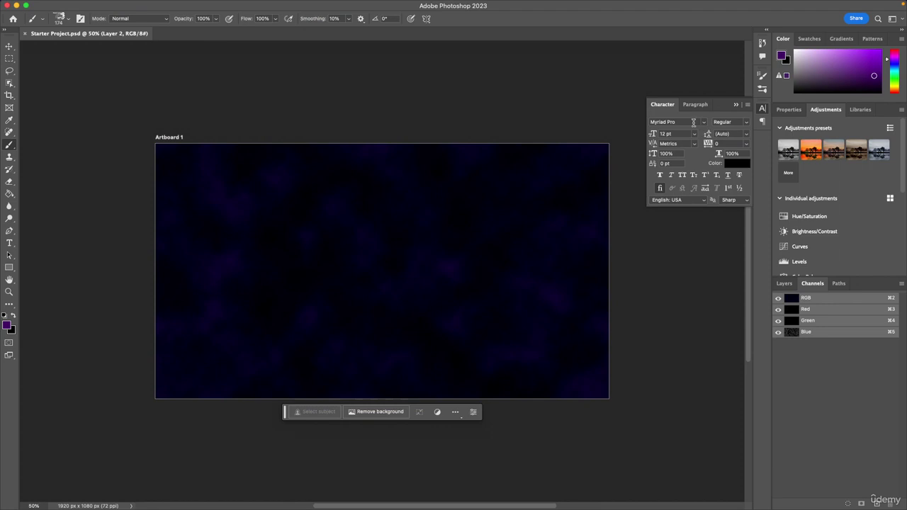
{"action": "left_click", "coordinate": [686, 106]}
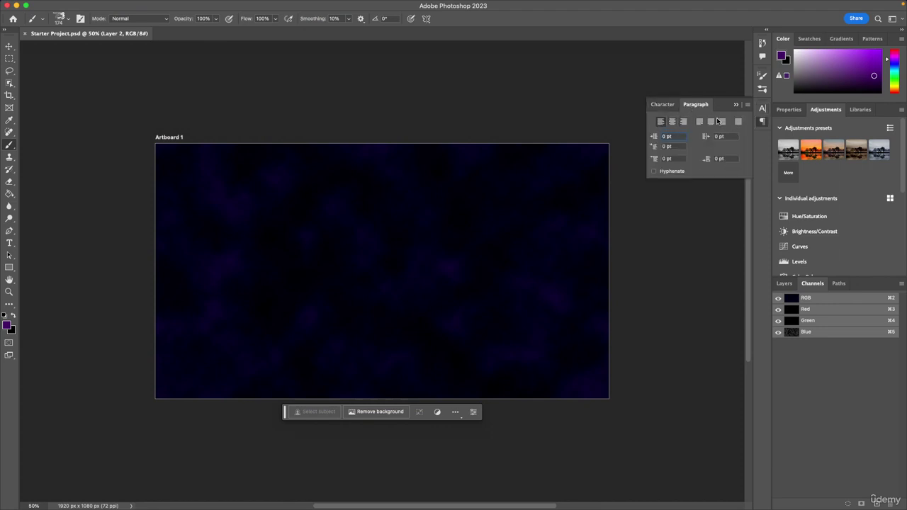
Step: Display the document's Comments and look over the options for sharing it for review
{"action": "left_click", "coordinate": [320, 5]}
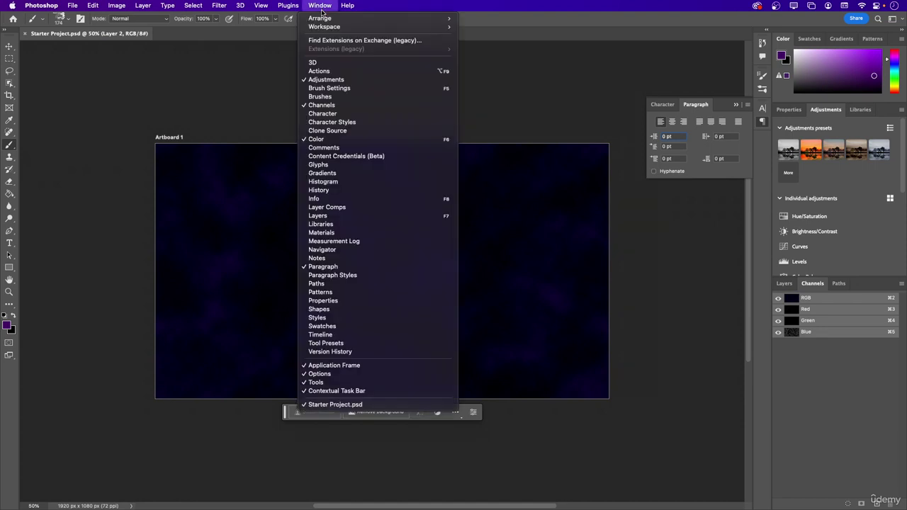
{"action": "left_click", "coordinate": [348, 148]}
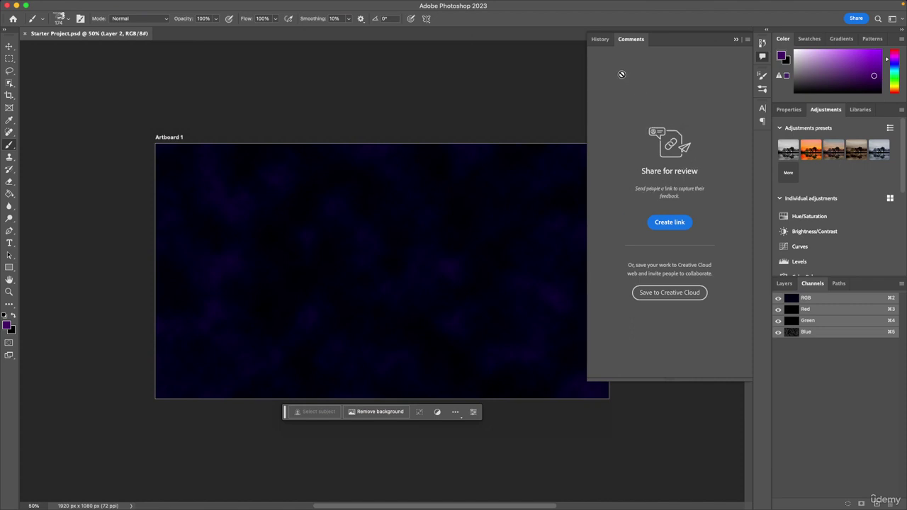
{"action": "mouse_move", "coordinate": [280, 3]}
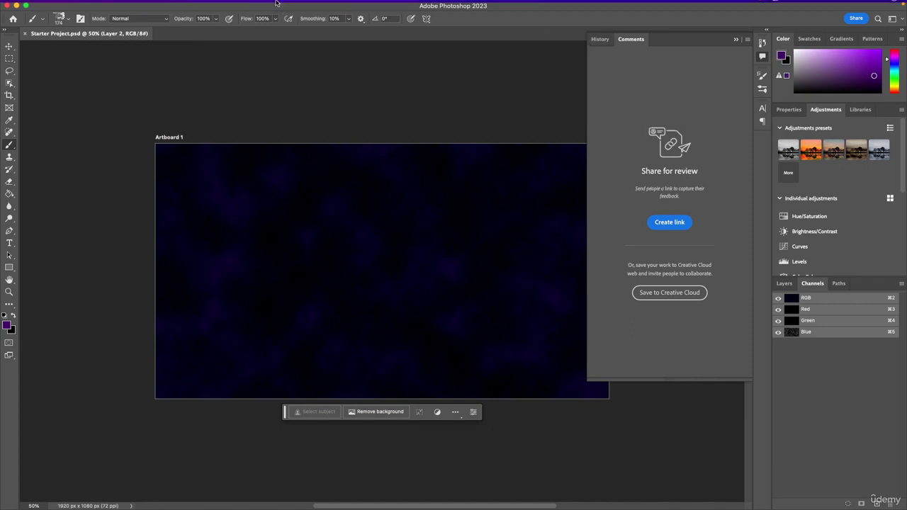
{"action": "left_click", "coordinate": [320, 5]}
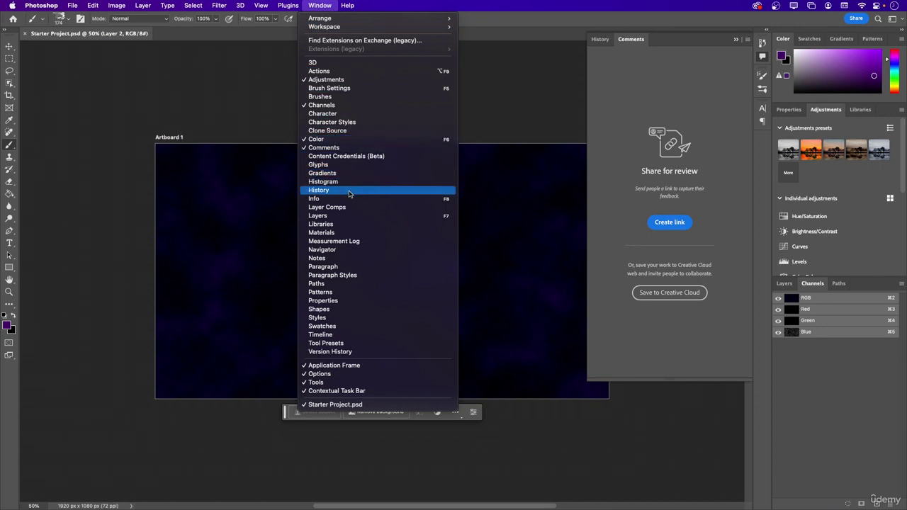
{"action": "left_click", "coordinate": [616, 57]}
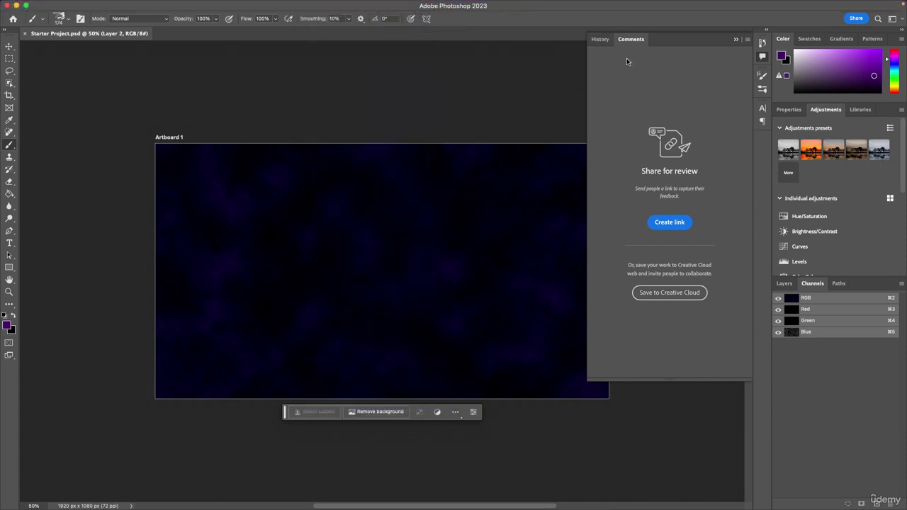
Step: Examine the document's History from the opening state to the latest layer visibility change
{"action": "left_click", "coordinate": [599, 39]}
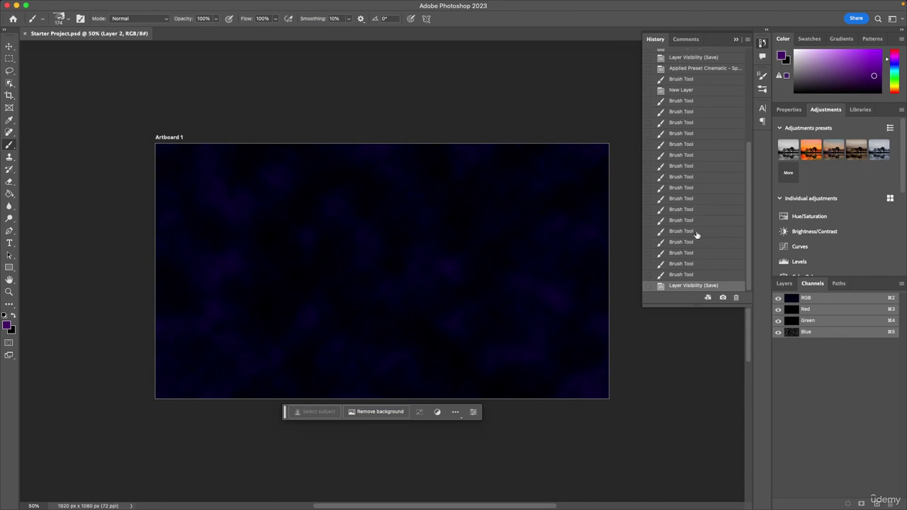
{"action": "scroll", "coordinate": [698, 240], "scroll_direction": "up", "scroll_amount": 1}
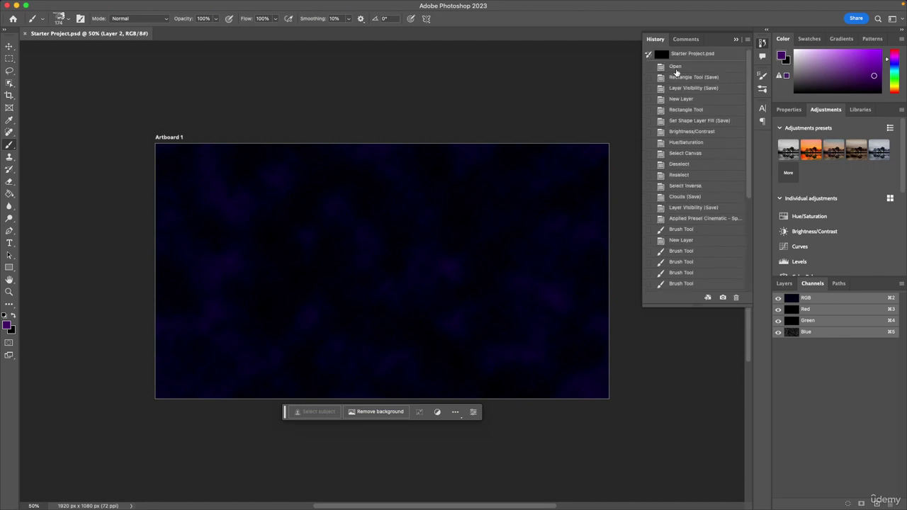
{"action": "scroll", "coordinate": [716, 194], "scroll_direction": "down", "scroll_amount": 5}
{"action": "scroll", "coordinate": [717, 193], "scroll_direction": "up", "scroll_amount": 5}
{"action": "scroll", "coordinate": [716, 194], "scroll_direction": "down", "scroll_amount": 5}
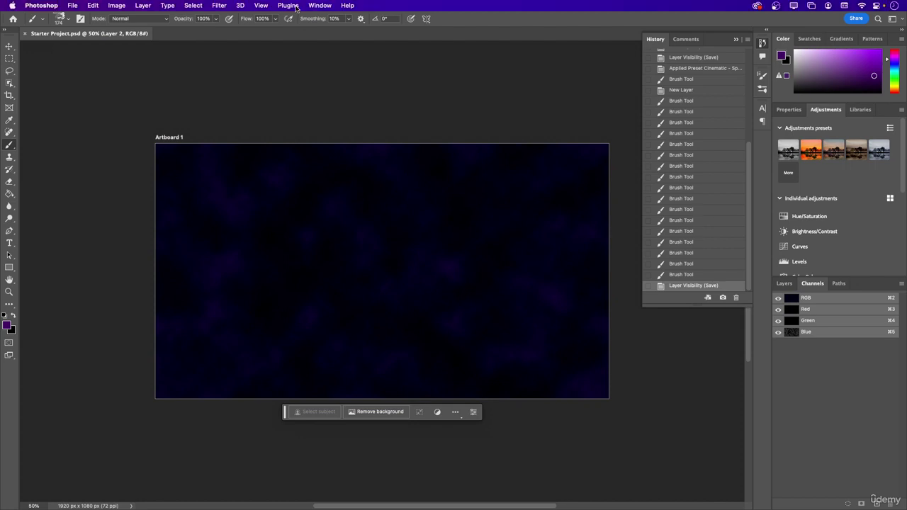
Step: Display the Glyphs, browse the entire Myriad Pro Regular character set, and collapse them again
{"action": "left_click", "coordinate": [317, 5]}
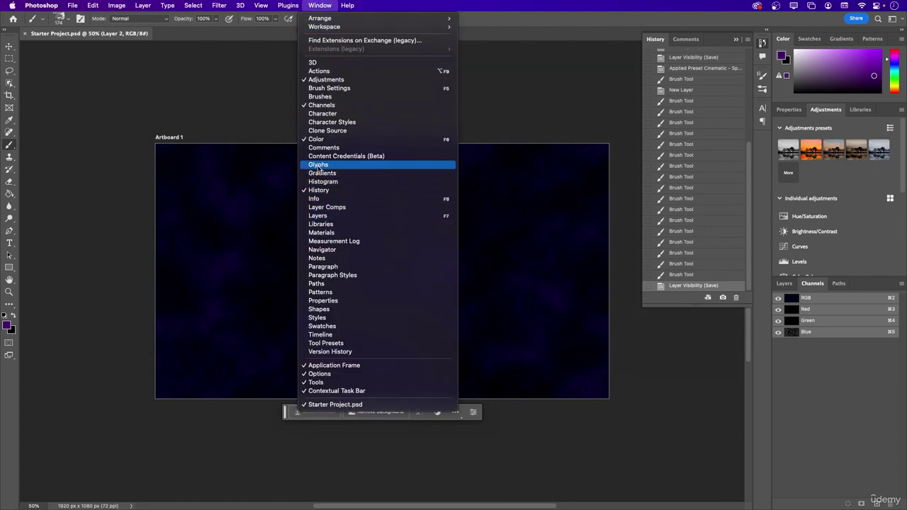
{"action": "left_click", "coordinate": [318, 165]}
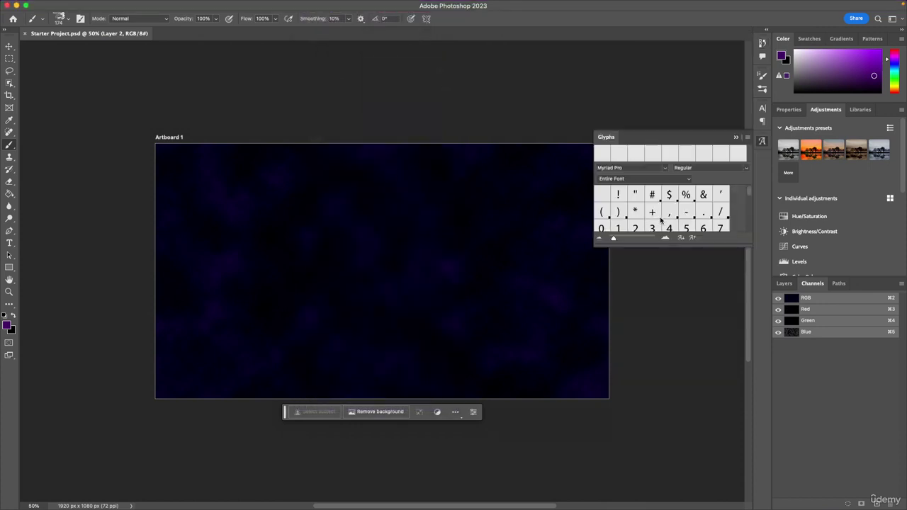
{"action": "scroll", "coordinate": [661, 222], "scroll_direction": "down", "scroll_amount": 2}
{"action": "scroll", "coordinate": [661, 222], "scroll_direction": "down", "scroll_amount": 10}
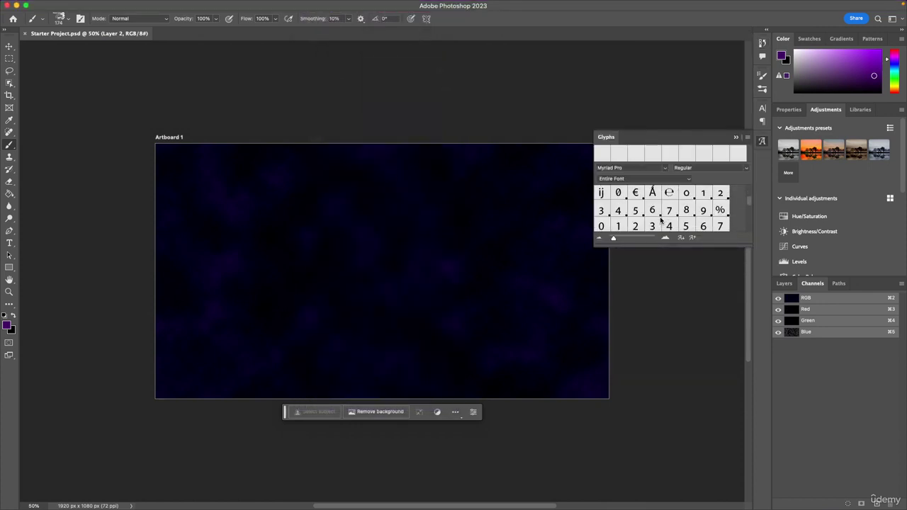
{"action": "scroll", "coordinate": [661, 222], "scroll_direction": "down", "scroll_amount": 15}
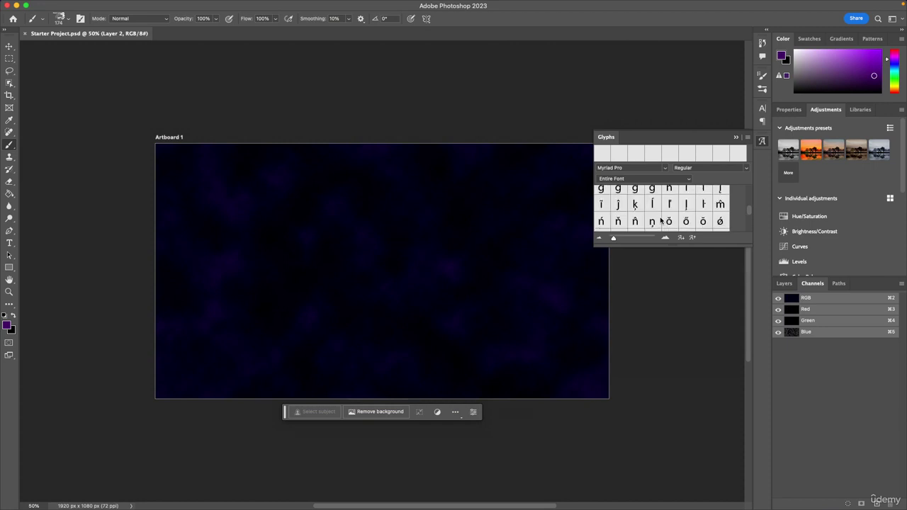
{"action": "scroll", "coordinate": [661, 221], "scroll_direction": "down", "scroll_amount": 5}
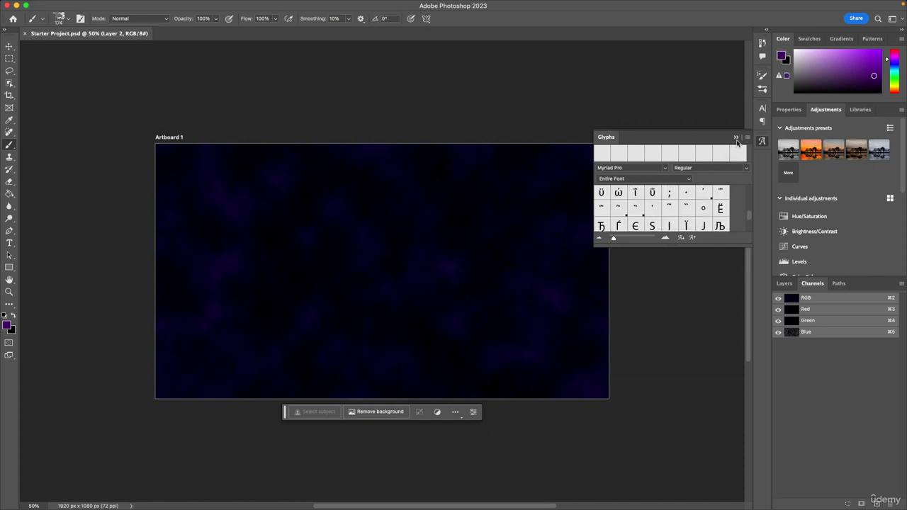
{"action": "left_click", "coordinate": [745, 137]}
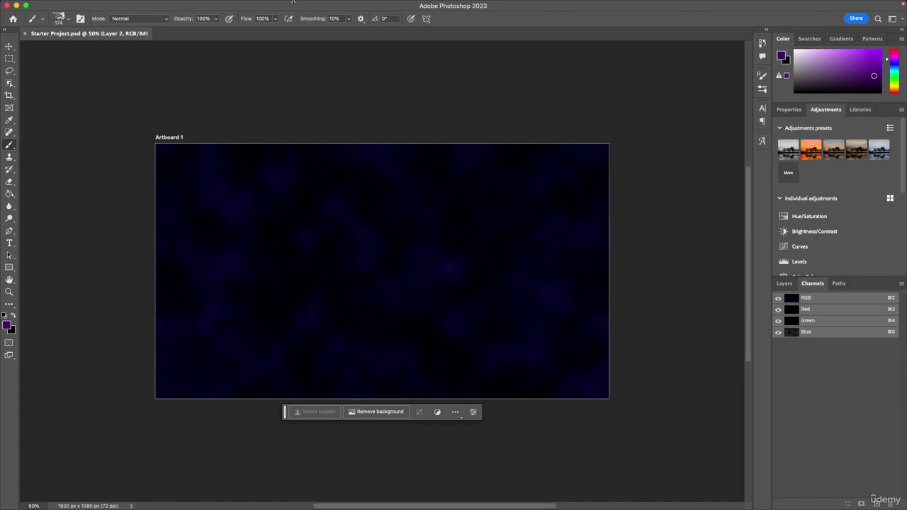
Step: Display the Content Credentials (Beta) information and collapse it again
{"action": "left_click", "coordinate": [318, 5]}
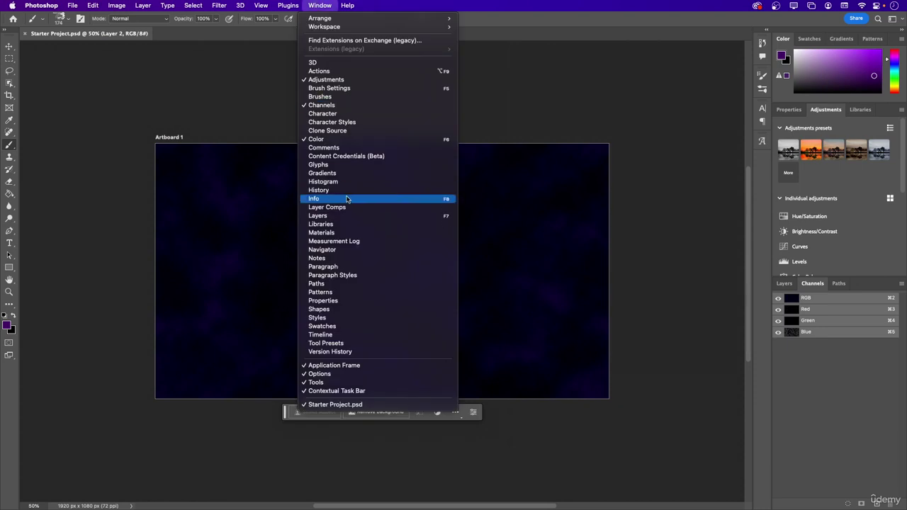
{"action": "left_click", "coordinate": [349, 157]}
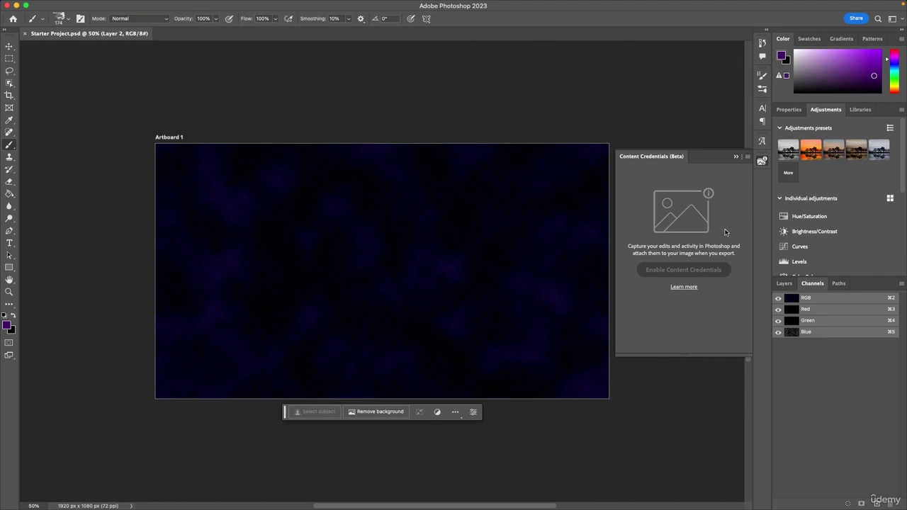
{"action": "left_click", "coordinate": [762, 161]}
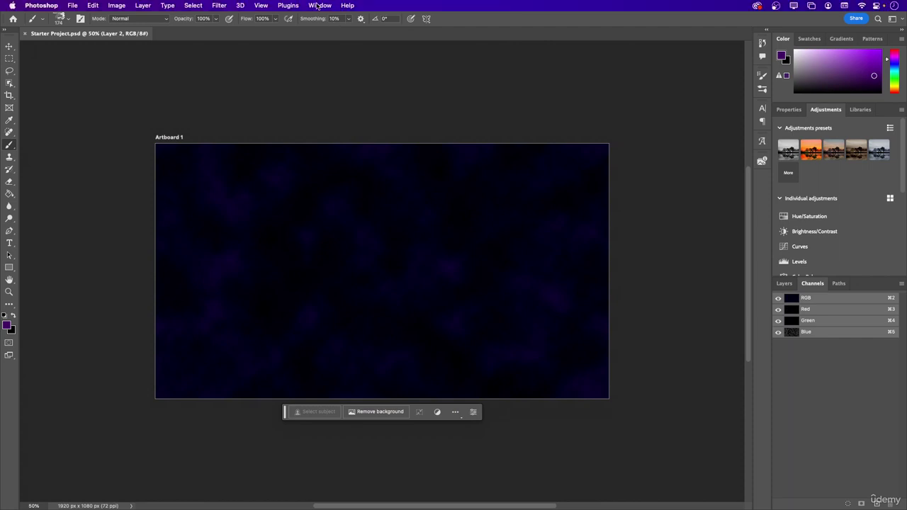
Step: Show the Gradients alongside the layers and apply the purple-to-black Basics preset as a gradient fill above Layer 2
{"action": "left_click", "coordinate": [318, 6]}
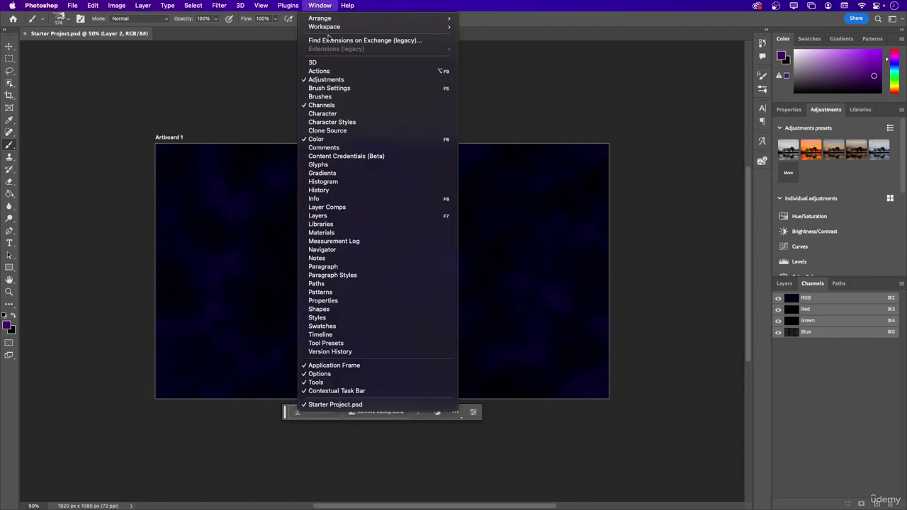
{"action": "left_click", "coordinate": [342, 173]}
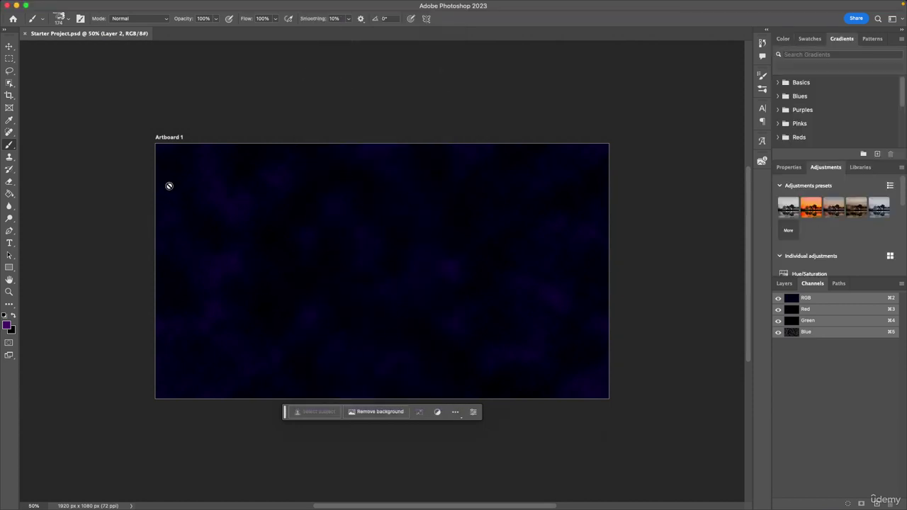
{"action": "left_click", "coordinate": [780, 283]}
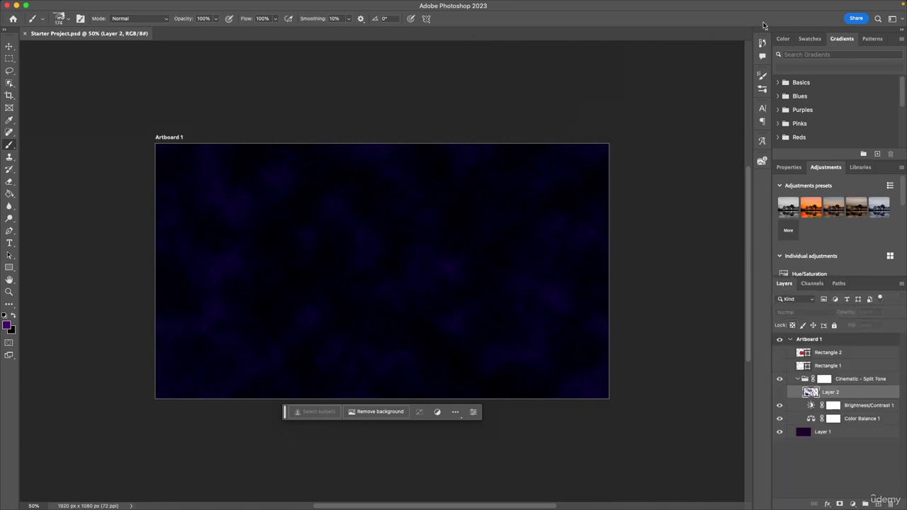
{"action": "left_click", "coordinate": [786, 82]}
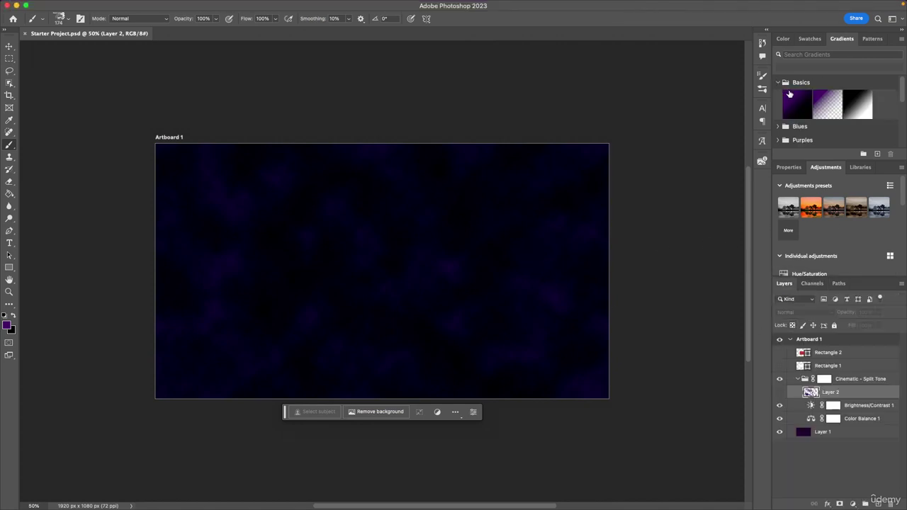
{"action": "left_click", "coordinate": [795, 106]}
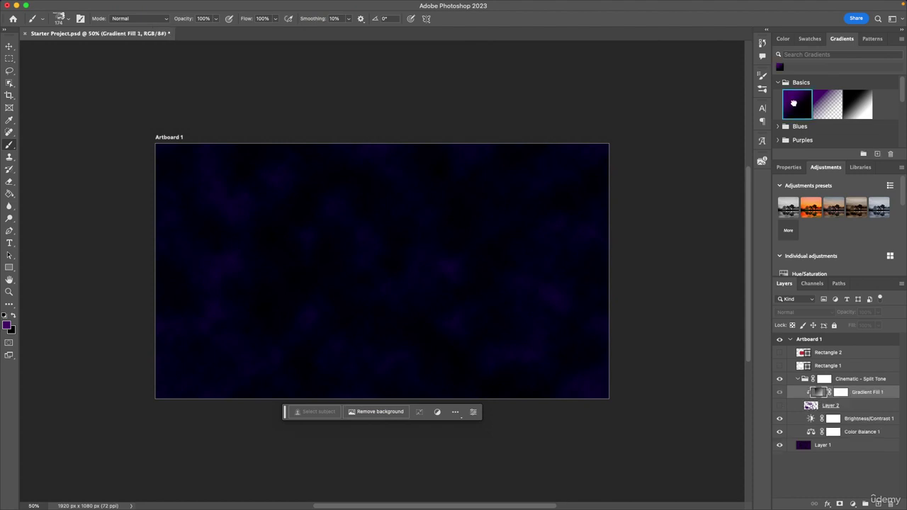
Step: Add a new layer above Gradient Fill 1, apply the purple-to-black Basics gradient to it, and activate the Move tool
{"action": "left_click", "coordinate": [878, 503]}
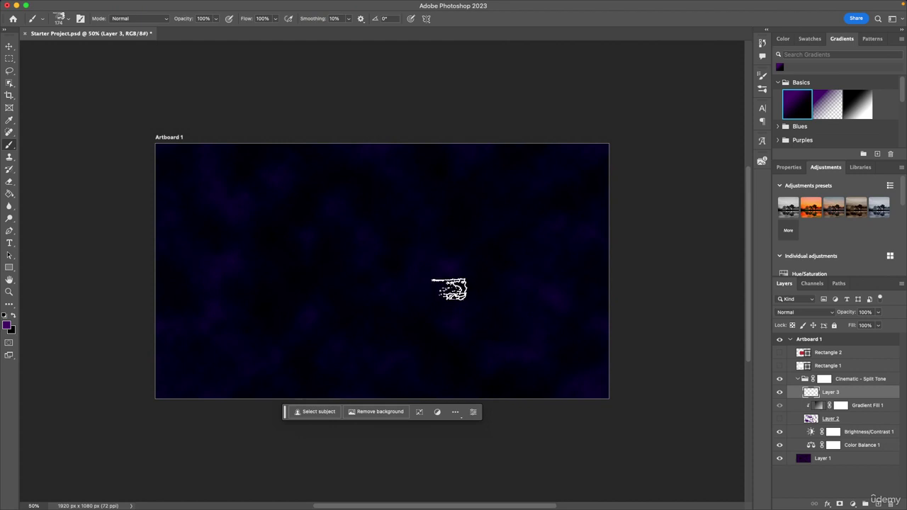
{"action": "left_click", "coordinate": [795, 108]}
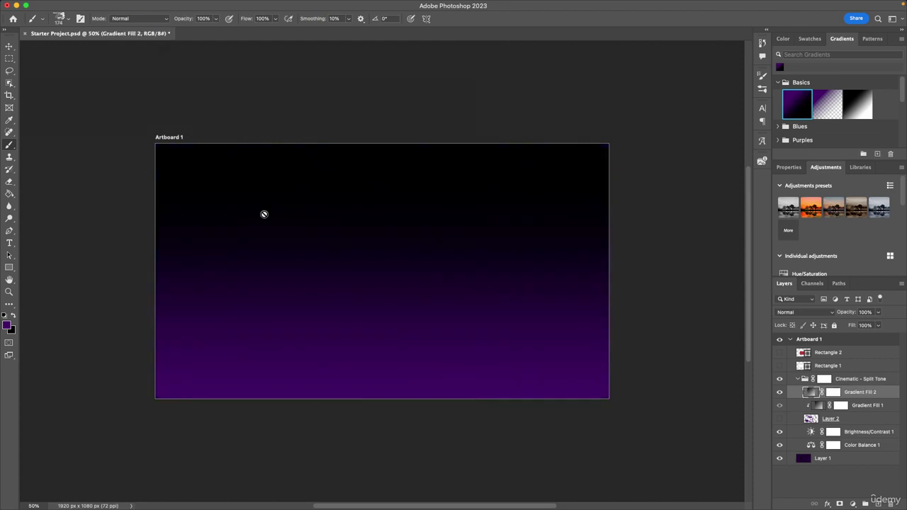
{"action": "key", "text": "v"}
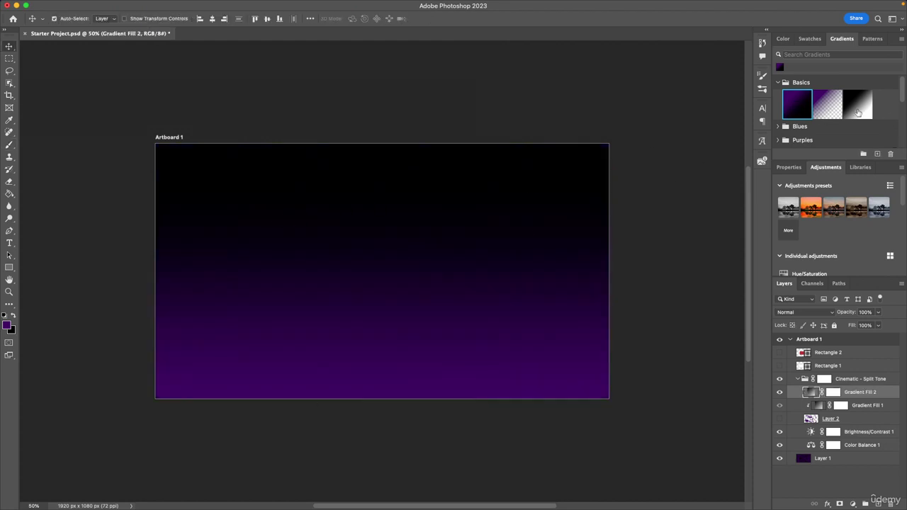
Step: Try the dark navy and the purple-to-turquoise Blues gradients on Gradient Fill 2, and return it to the recent purple-to-black gradient
{"action": "left_click", "coordinate": [779, 126]}
{"action": "scroll", "coordinate": [794, 132], "scroll_direction": "down", "scroll_amount": 5}
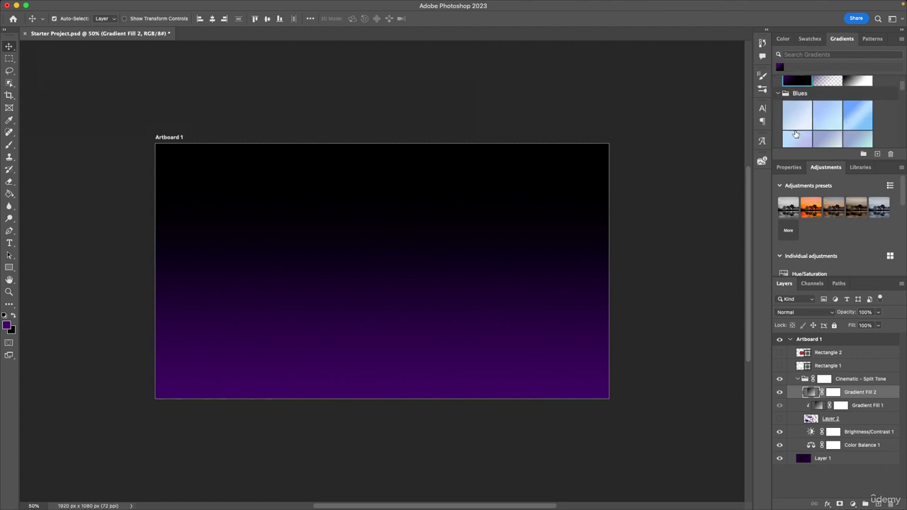
{"action": "scroll", "coordinate": [795, 134], "scroll_direction": "down", "scroll_amount": 5}
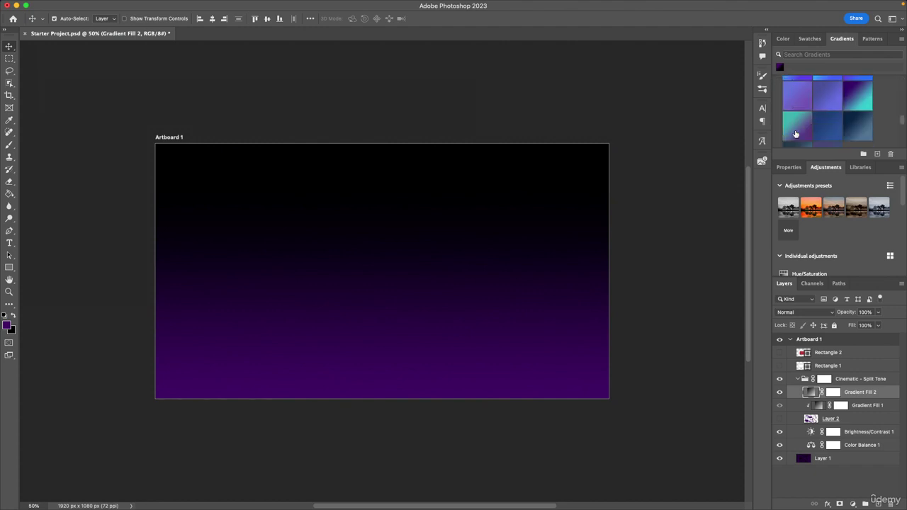
{"action": "left_click", "coordinate": [857, 133]}
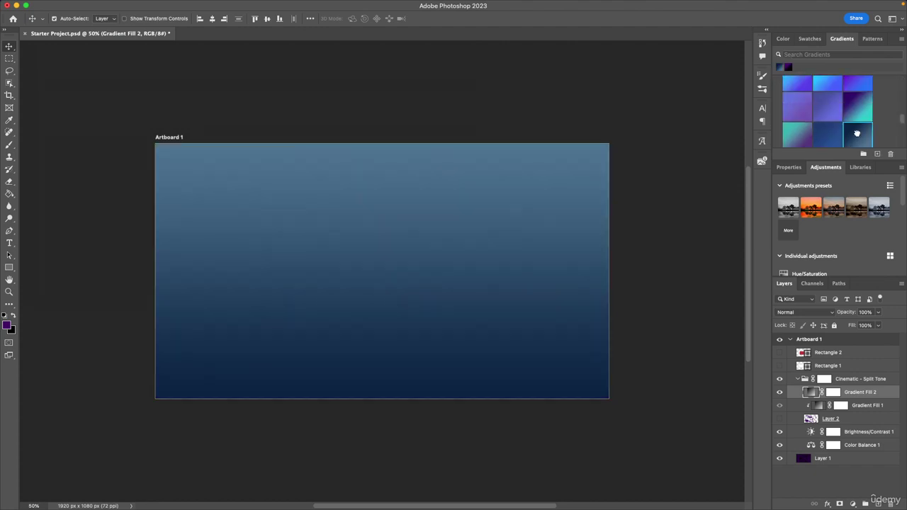
{"action": "left_click", "coordinate": [858, 108]}
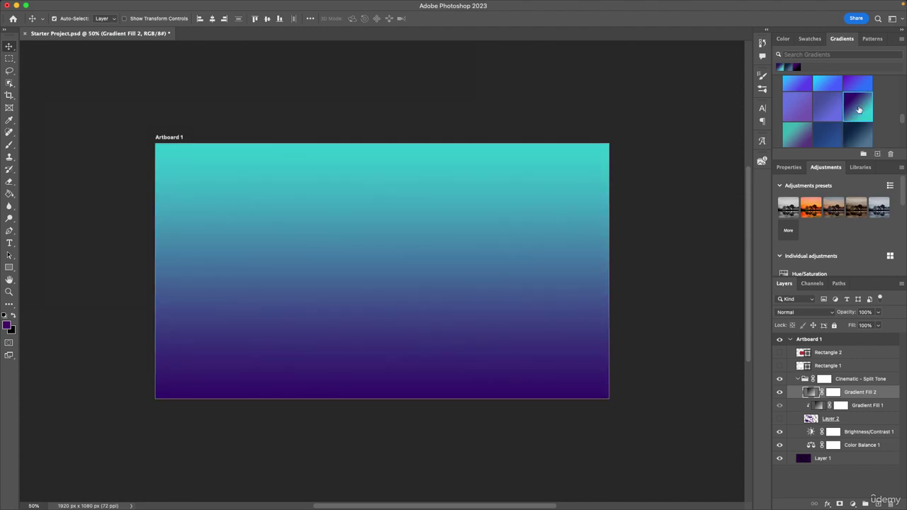
{"action": "scroll", "coordinate": [856, 110], "scroll_direction": "up", "scroll_amount": 3}
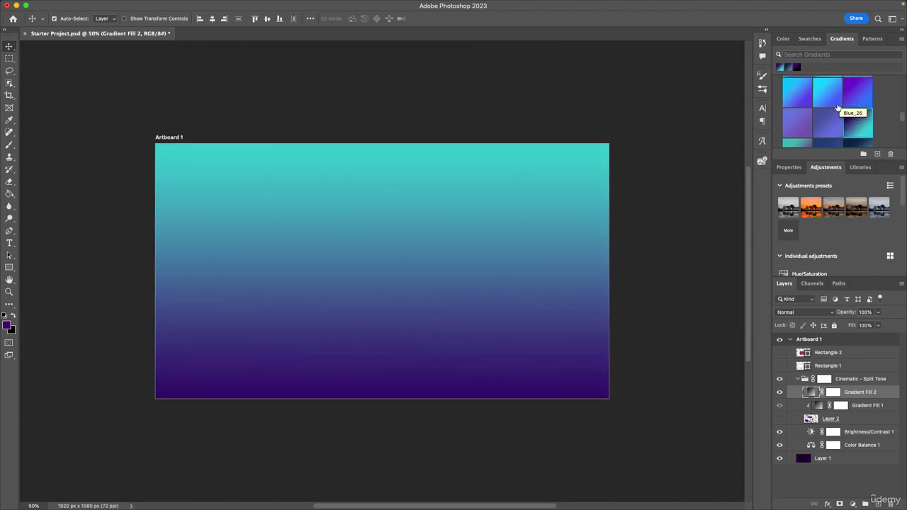
{"action": "left_click", "coordinate": [795, 66]}
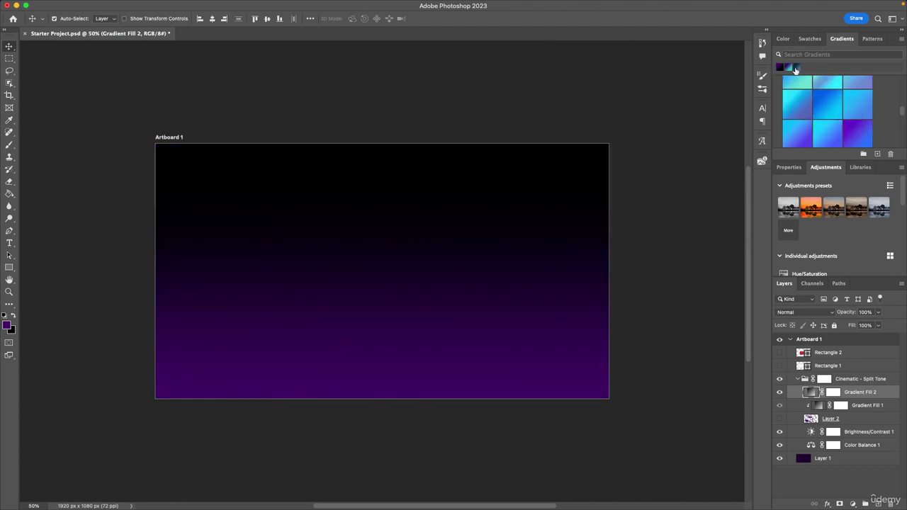
Step: Inspect the foreground color in the Color Picker, cancel without changing it, and save the document
{"action": "left_click", "coordinate": [9, 326]}
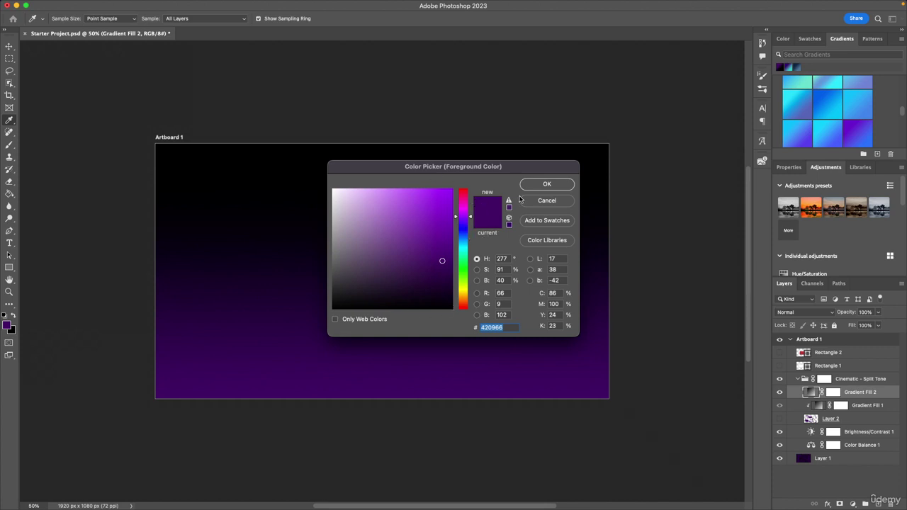
{"action": "left_click", "coordinate": [543, 204]}
{"action": "key", "text": "v"}
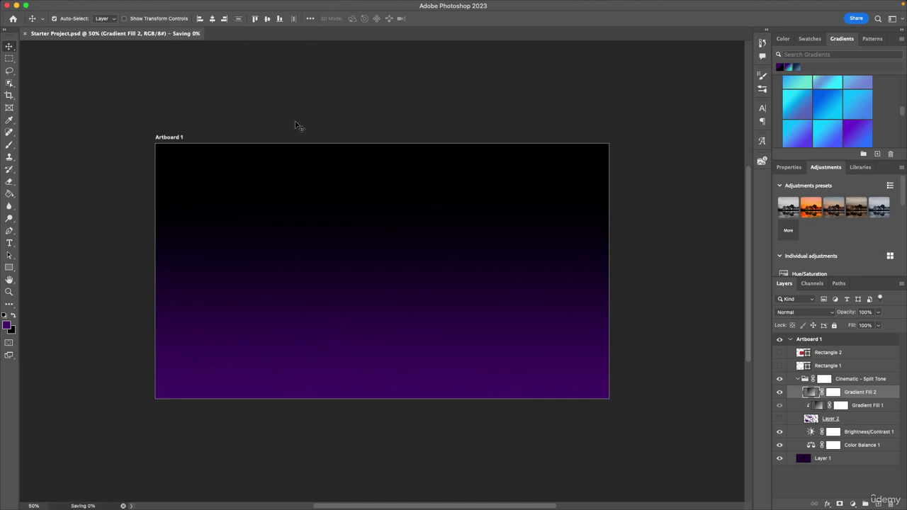
Step: Display the document's Histogram and collapse it again
{"action": "left_click", "coordinate": [320, 5]}
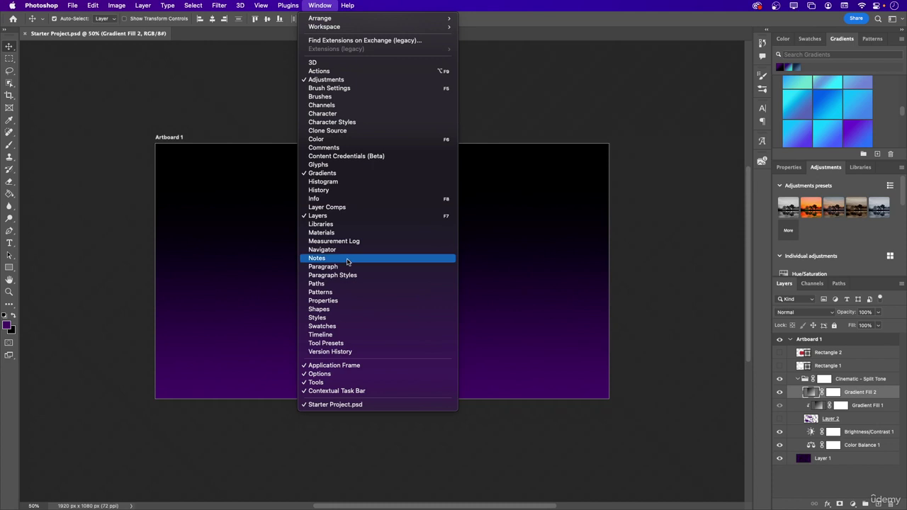
{"action": "left_click", "coordinate": [323, 181]}
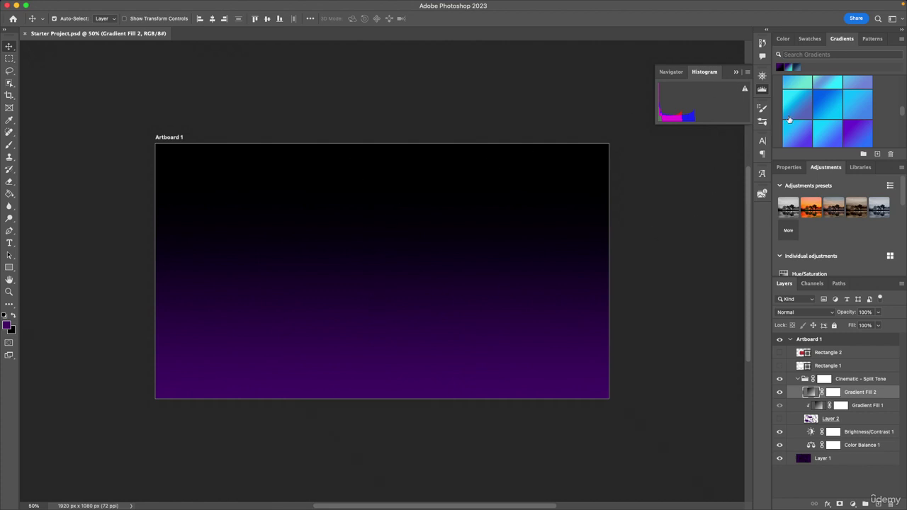
{"action": "left_click", "coordinate": [762, 89]}
Step: Detach the Layers panel from its dock and enlarge it so that it covers the area beside the canvas at full height
{"action": "mouse_move", "coordinate": [260, 4]}
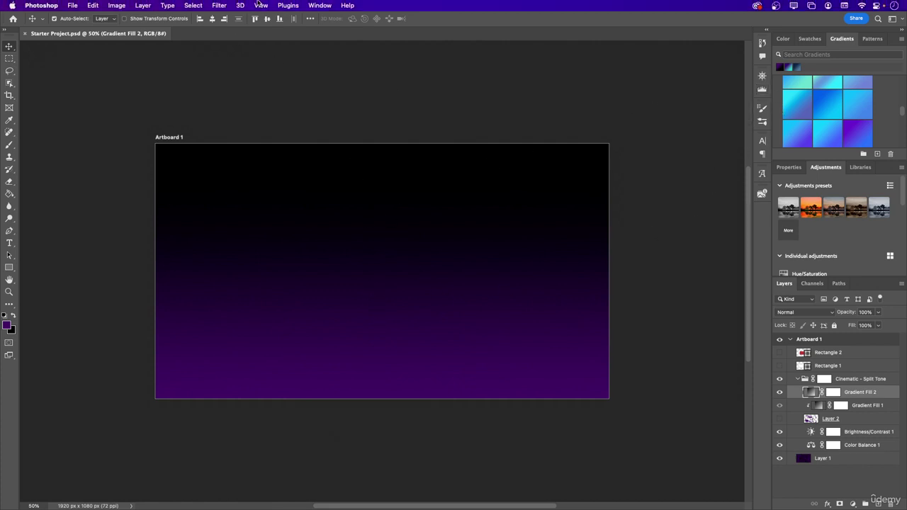
{"action": "left_click", "coordinate": [315, 6]}
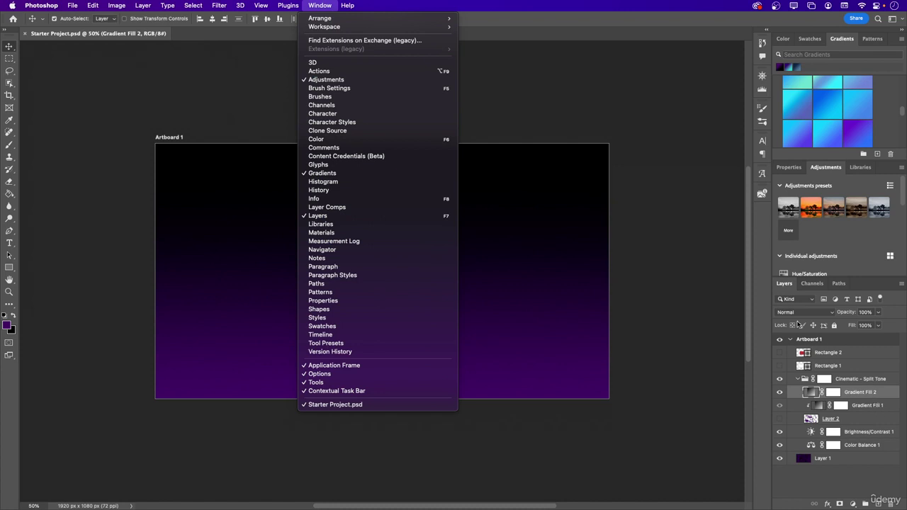
{"action": "key", "text": "Escape"}
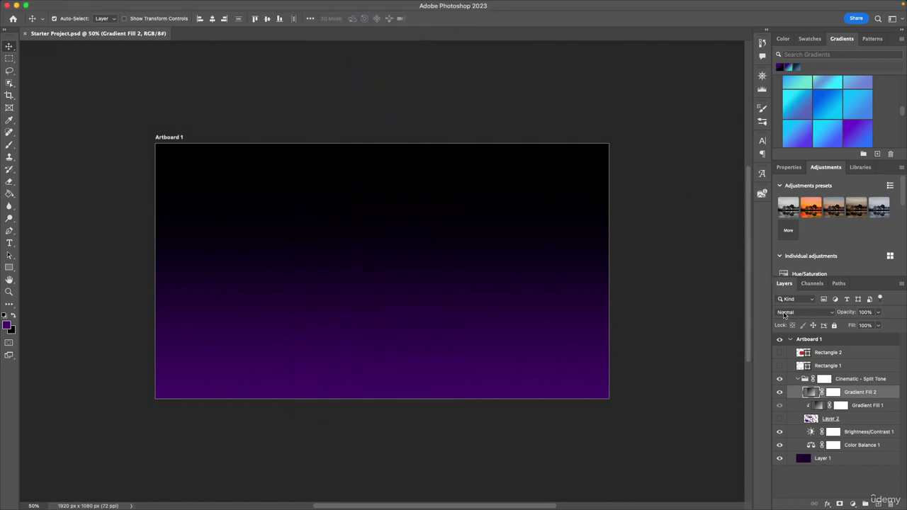
{"action": "left_click_drag", "start_coordinate": [784, 284], "coordinate": [534, 40]}
{"action": "mouse_move", "coordinate": [534, 40]}
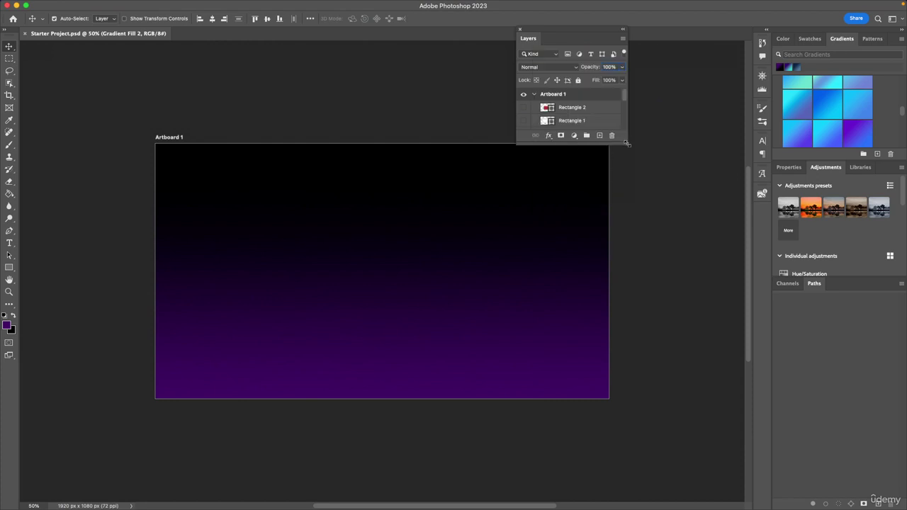
{"action": "left_click_drag", "start_coordinate": [626, 139], "coordinate": [900, 509]}
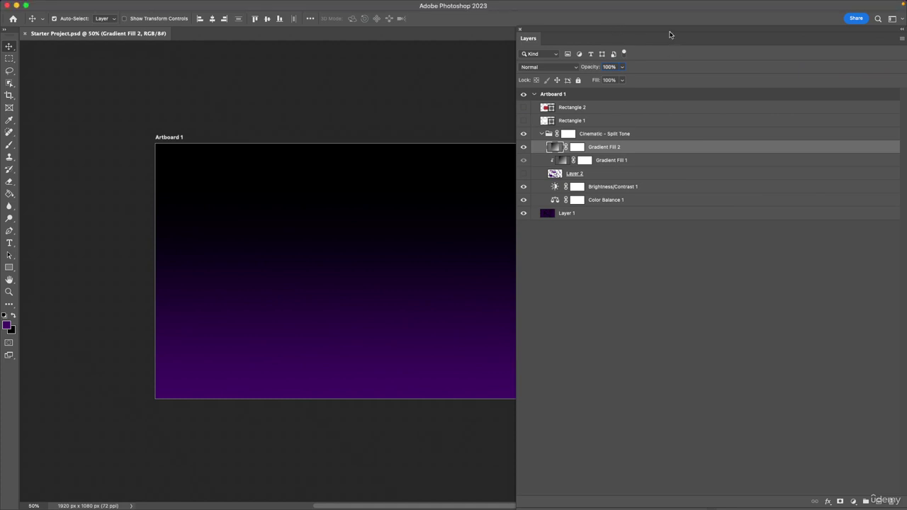
{"action": "left_click_drag", "start_coordinate": [669, 32], "coordinate": [669, 18]}
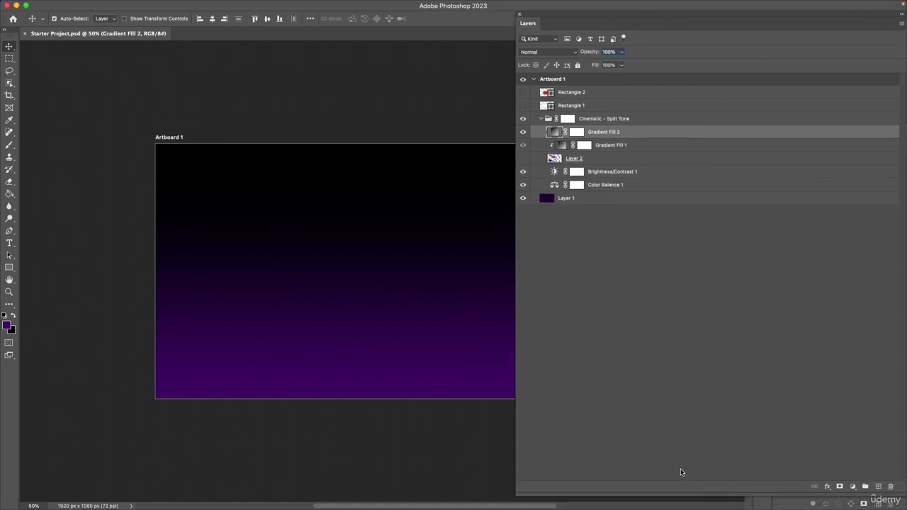
{"action": "left_click_drag", "start_coordinate": [619, 496], "coordinate": [615, 508]}
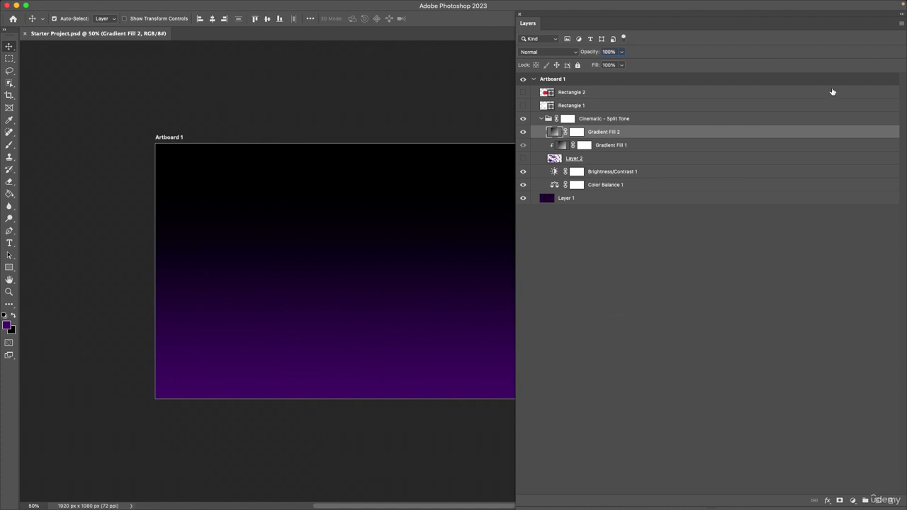
Step: Compare the commands offered within the Layers panel for Gradient Fill 2 with those of the application's main Layer commands
{"action": "left_click", "coordinate": [901, 24]}
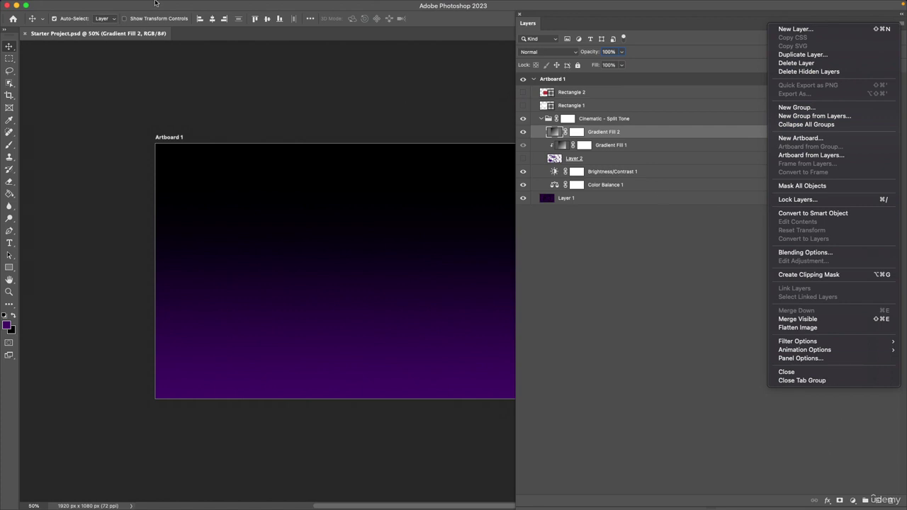
{"action": "left_click", "coordinate": [222, 57]}
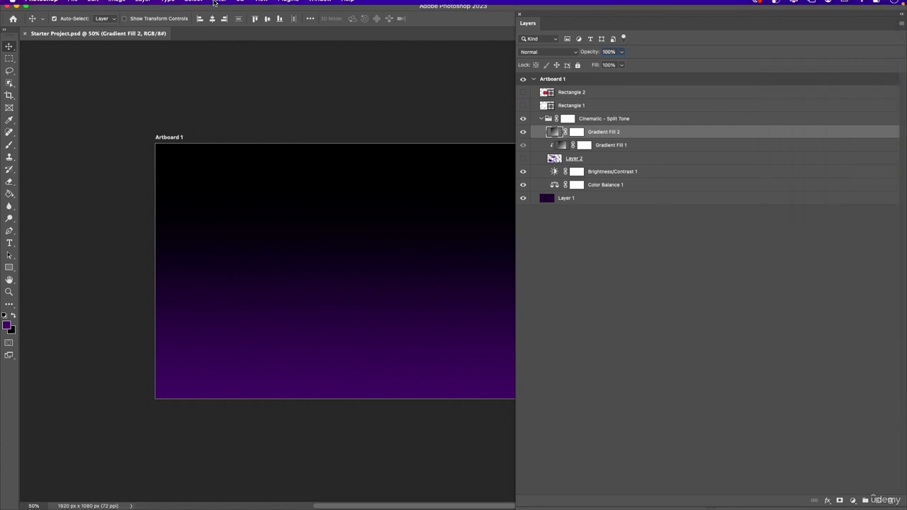
{"action": "left_click", "coordinate": [144, 5]}
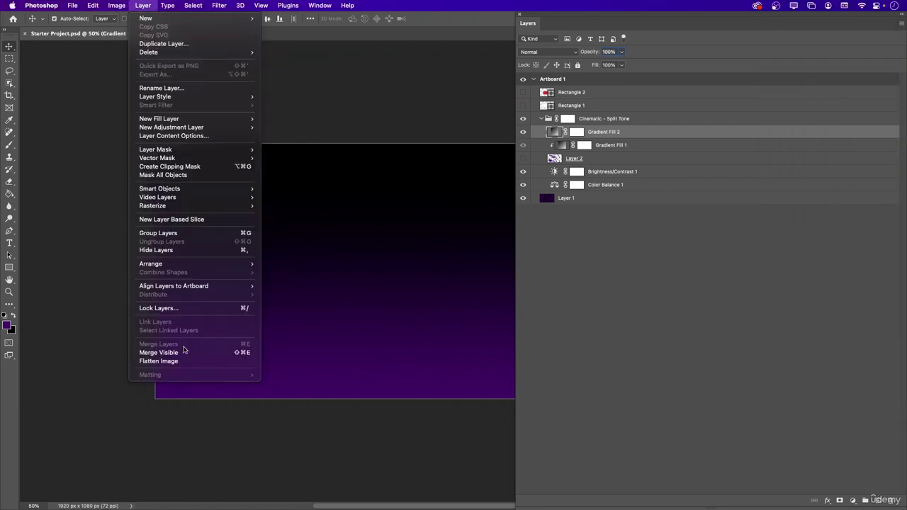
{"action": "mouse_move", "coordinate": [168, 5]}
{"action": "left_click", "coordinate": [693, 312]}
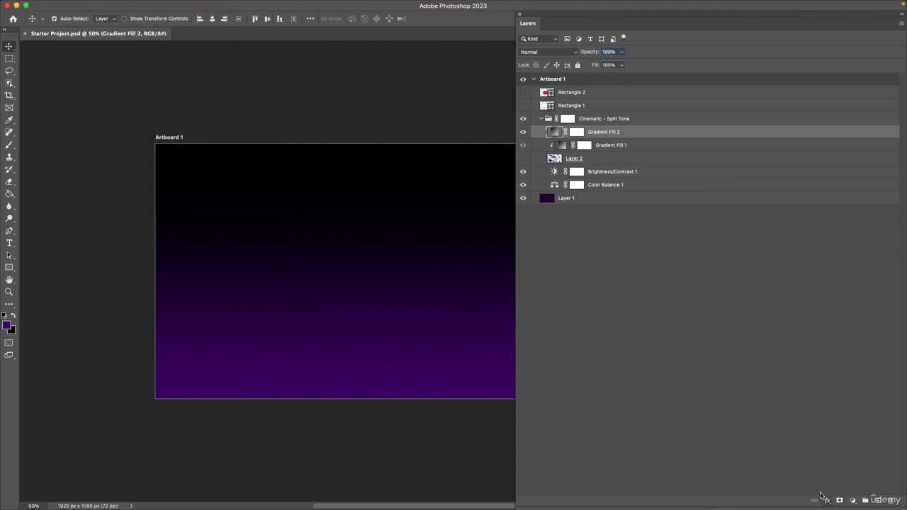
Step: Examine the shortcuts for adding layer effects and for creating fill or adjustment layers, from Solid Color to Selective Color
{"action": "left_click", "coordinate": [826, 503]}
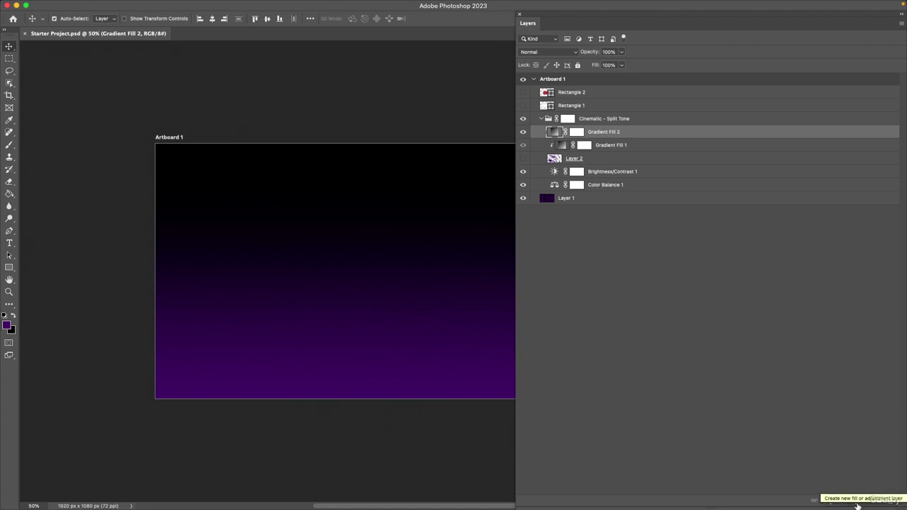
{"action": "left_click", "coordinate": [858, 503]}
{"action": "left_click", "coordinate": [808, 425]}
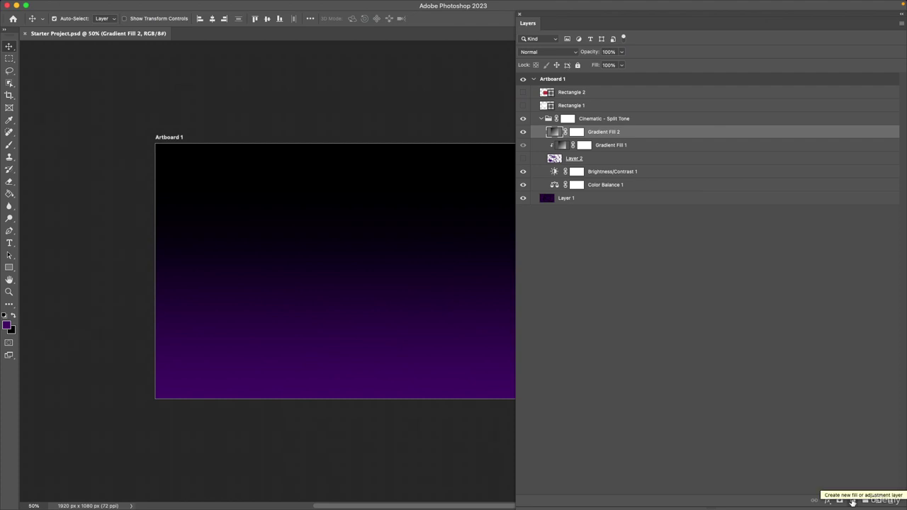
{"action": "left_click", "coordinate": [852, 502]}
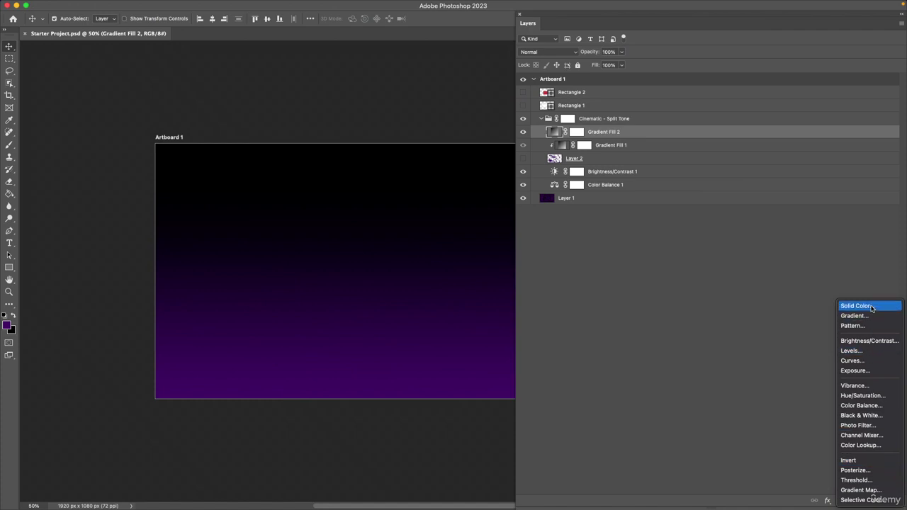
{"action": "left_click", "coordinate": [825, 439]}
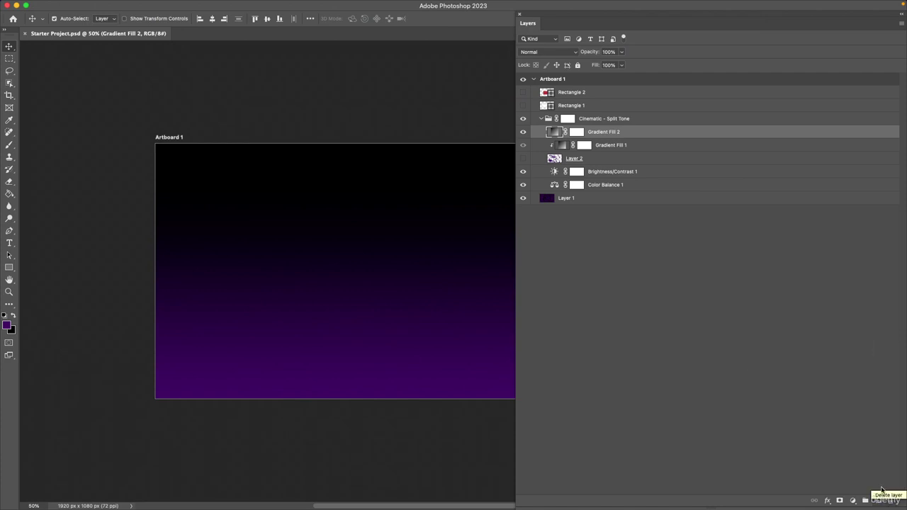
Step: Deselect Gradient Fill 2 and examine the Layers panel's commands with no layer selected
{"action": "left_click", "coordinate": [698, 291]}
{"action": "left_click", "coordinate": [901, 24]}
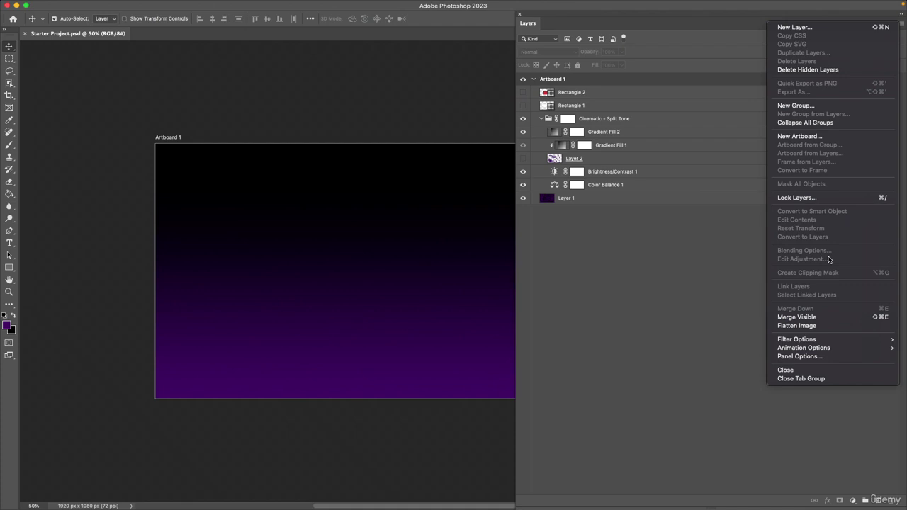
{"action": "left_click", "coordinate": [709, 288]}
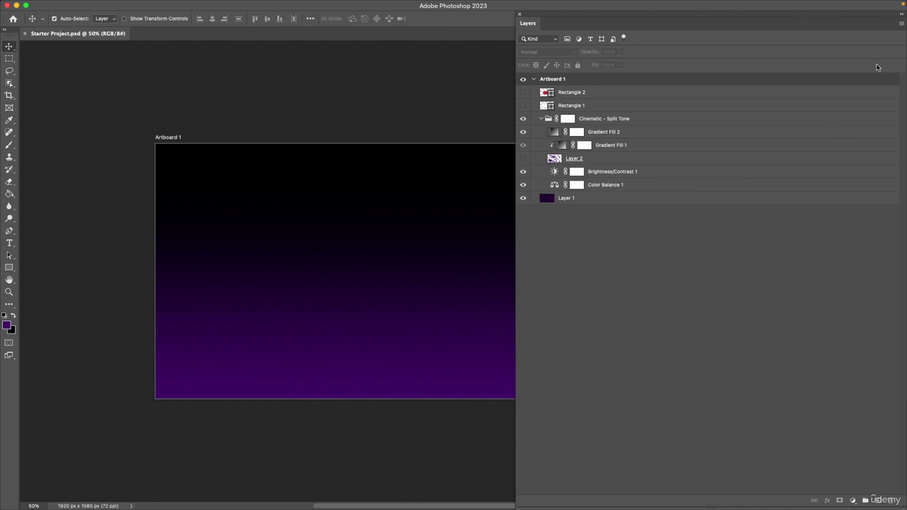
{"action": "left_click", "coordinate": [901, 24]}
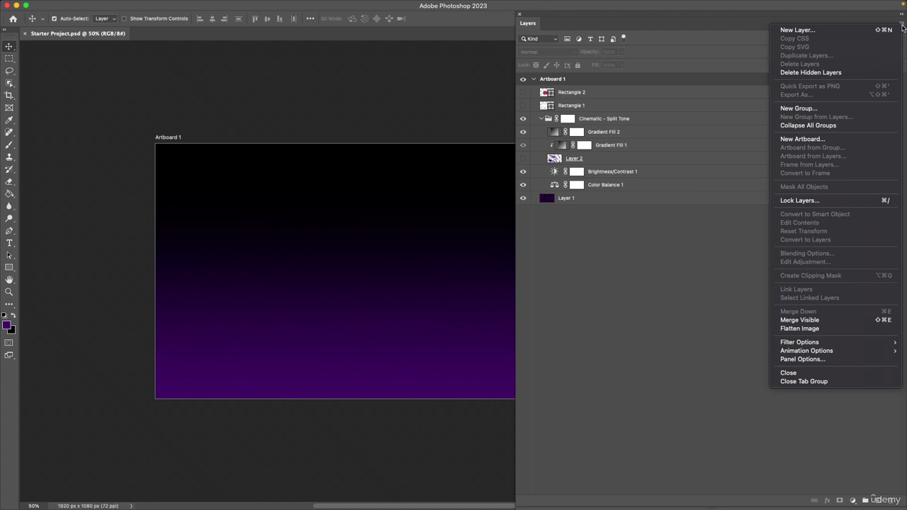
{"action": "left_click", "coordinate": [679, 332]}
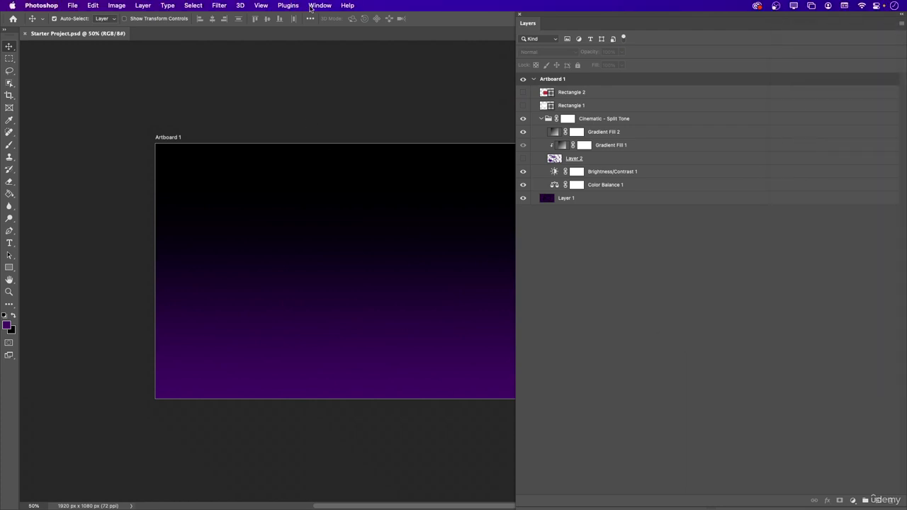
Step: Show the Materials panel, examine its Adobe Substance materials and its commands, and close it again
{"action": "left_click", "coordinate": [285, 7]}
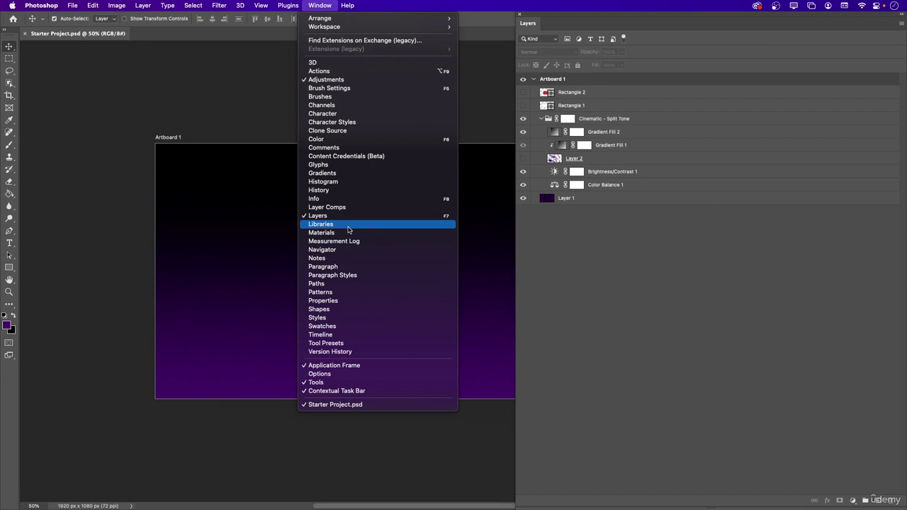
{"action": "left_click", "coordinate": [348, 233]}
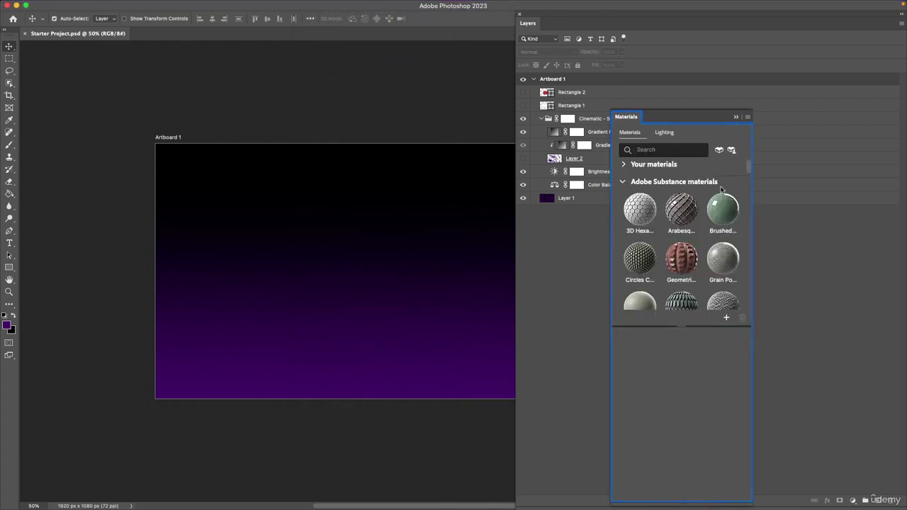
{"action": "left_click", "coordinate": [748, 116]}
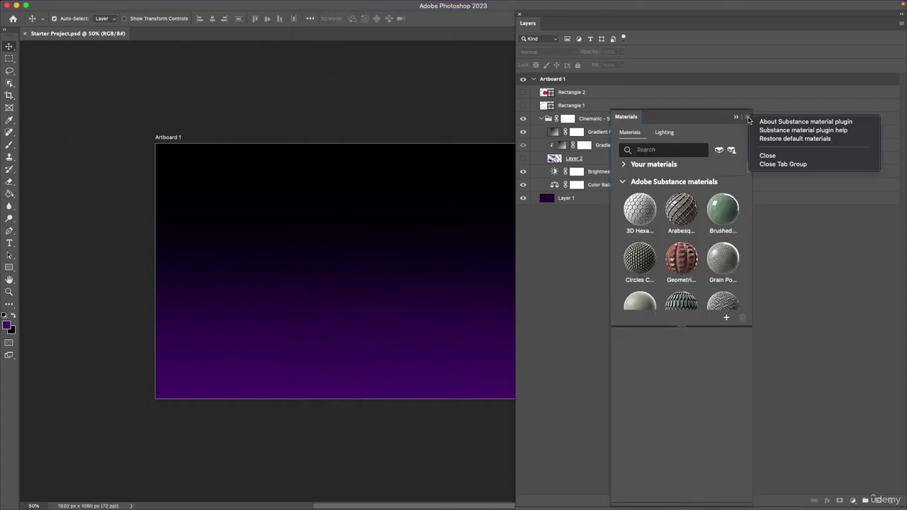
{"action": "left_click", "coordinate": [767, 155]}
Step: Show the Shapes panel, look through the Wild Animals group and the panel's commands, and close it
{"action": "left_click", "coordinate": [319, 5]}
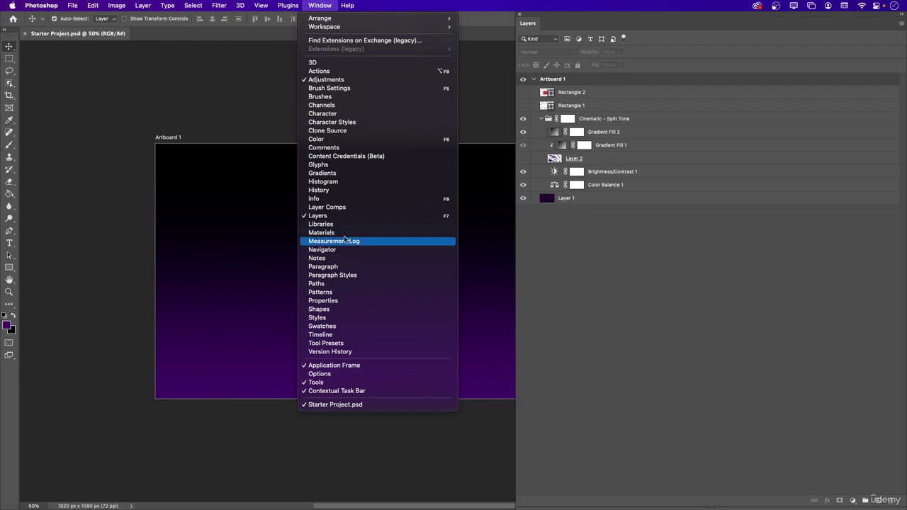
{"action": "left_click", "coordinate": [336, 312]}
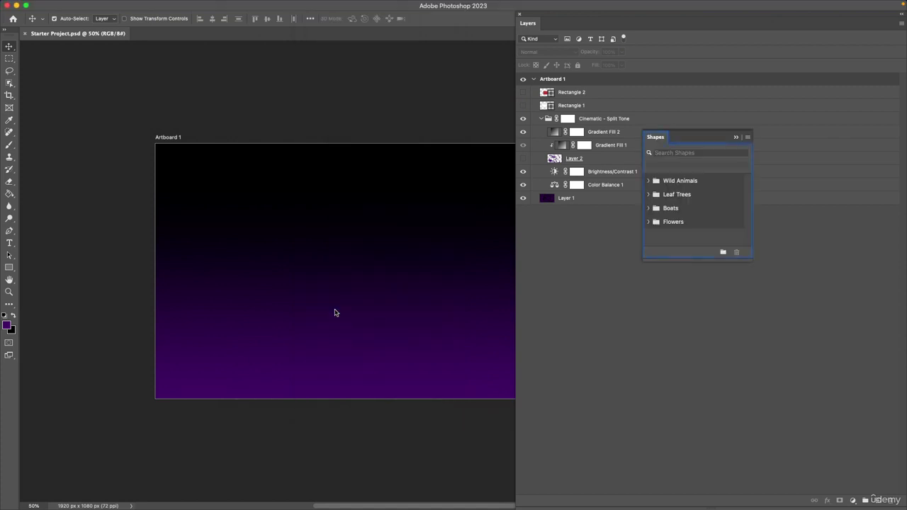
{"action": "left_click", "coordinate": [648, 181]}
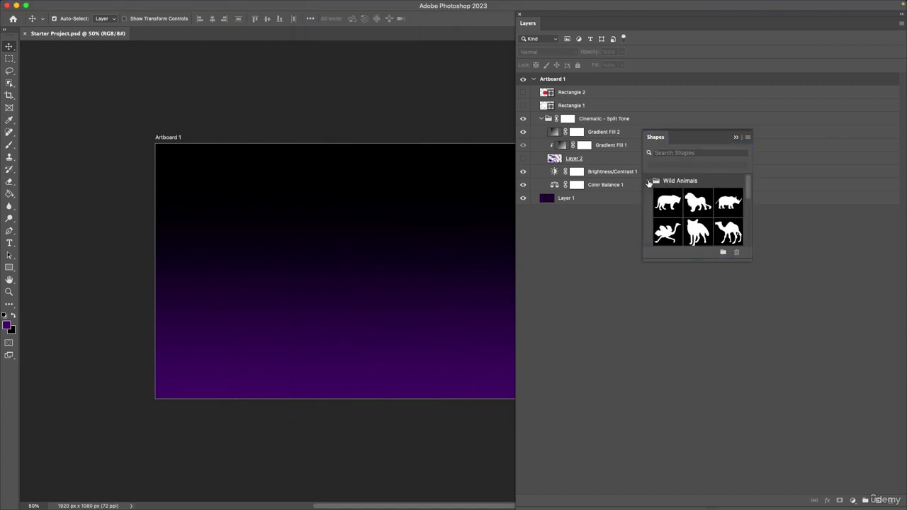
{"action": "left_click", "coordinate": [649, 182]}
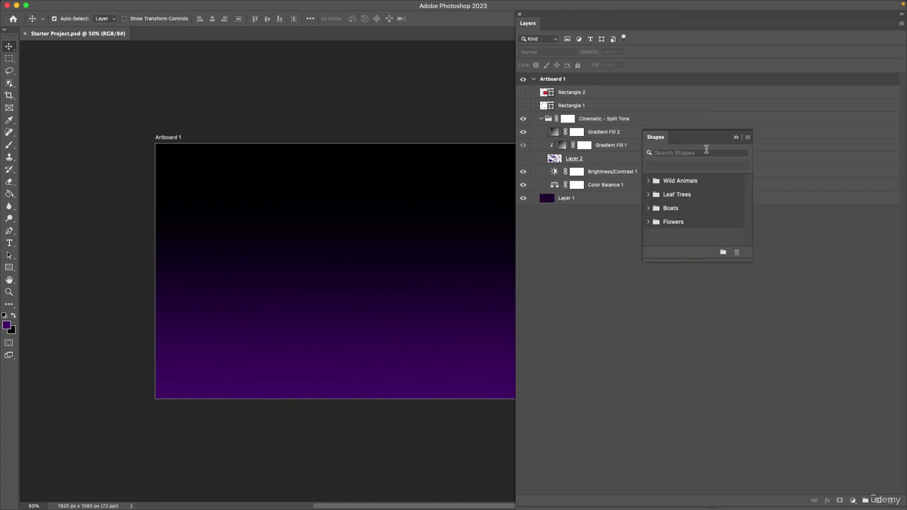
{"action": "left_click", "coordinate": [748, 137]}
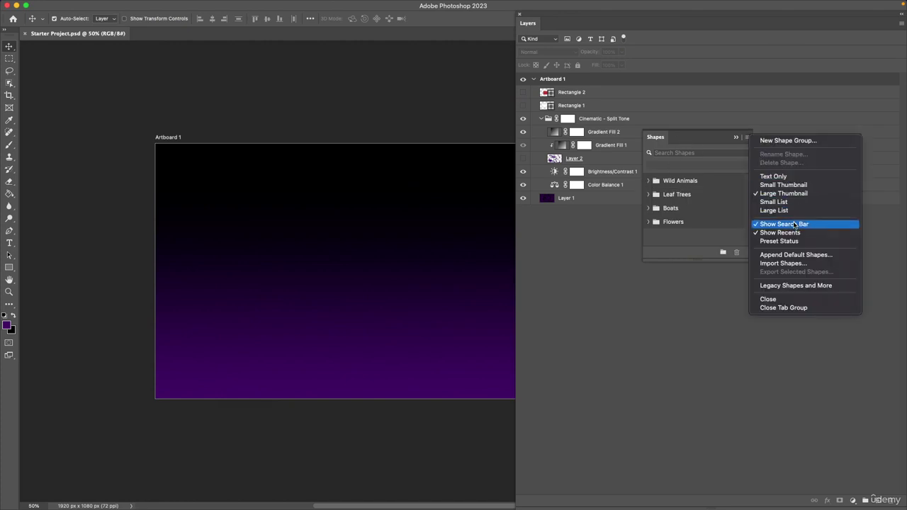
{"action": "left_click", "coordinate": [803, 298]}
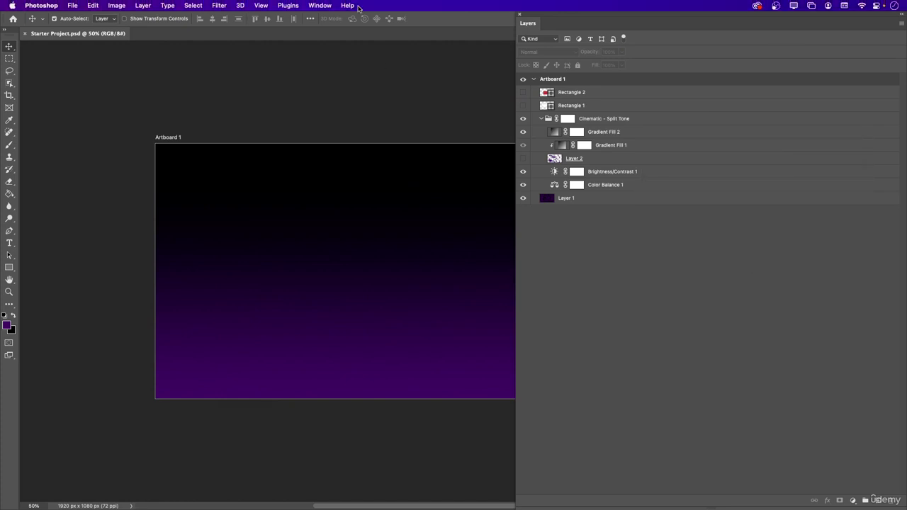
Step: Show the Styles panel, expand its Basics and Natural groups, and make the panel taller to fit their thumbnails
{"action": "left_click", "coordinate": [323, 5]}
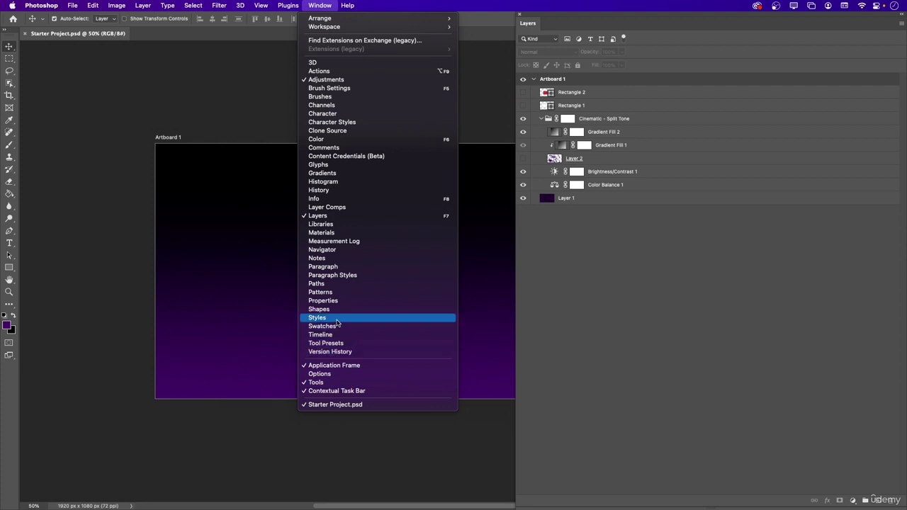
{"action": "left_click", "coordinate": [337, 320]}
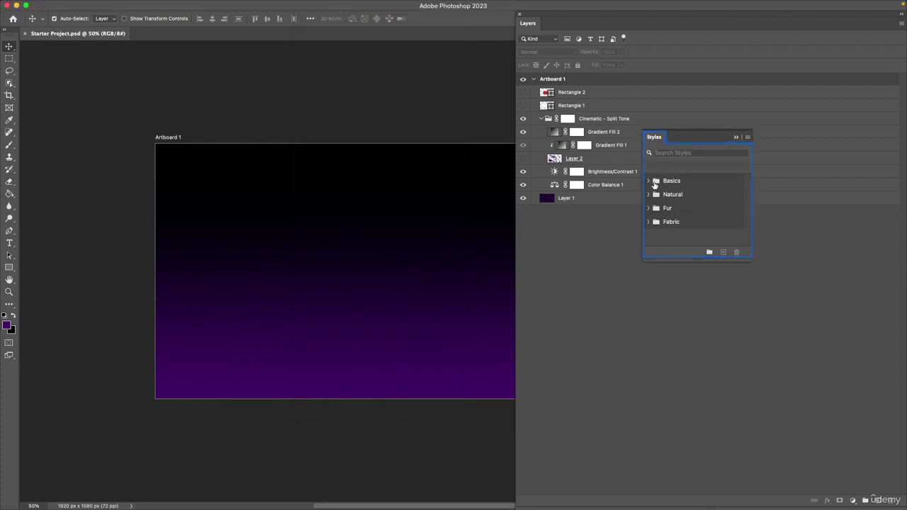
{"action": "left_click", "coordinate": [648, 181]}
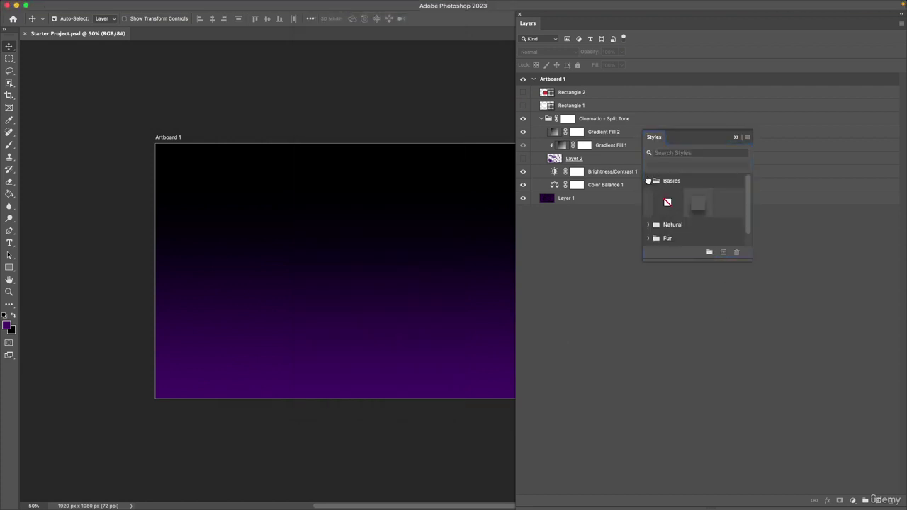
{"action": "left_click", "coordinate": [649, 225]}
{"action": "scroll", "coordinate": [691, 220], "scroll_direction": "down", "scroll_amount": 1}
{"action": "scroll", "coordinate": [692, 220], "scroll_direction": "down", "scroll_amount": 2}
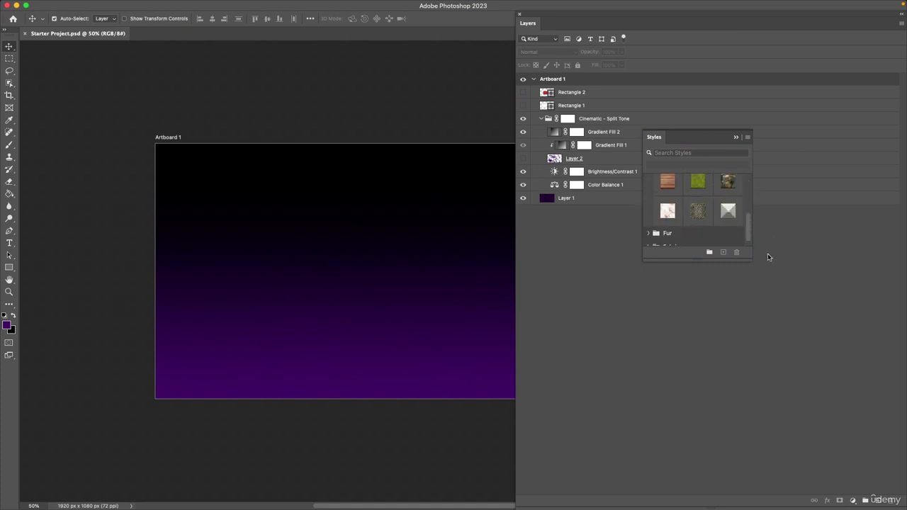
{"action": "left_click_drag", "start_coordinate": [750, 261], "coordinate": [789, 374]}
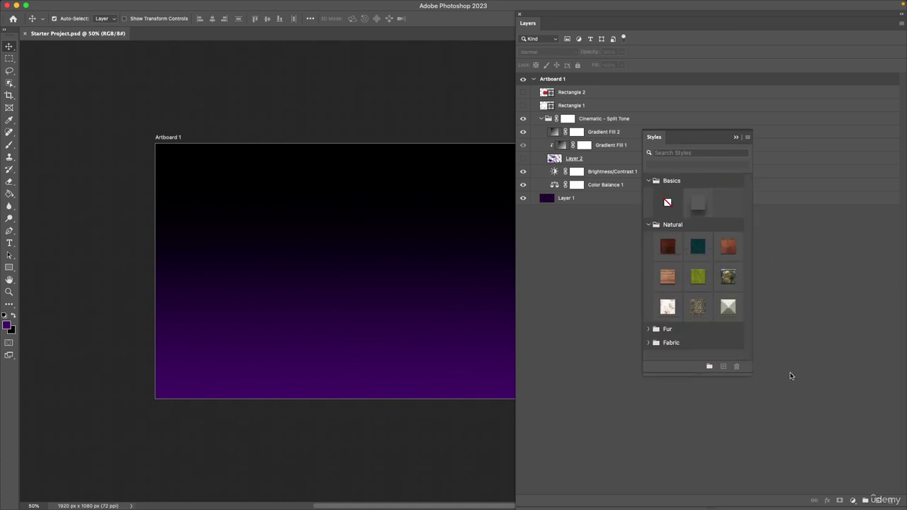
Step: Look through the Fur and Fabric groups of layer styles and close the Styles panel
{"action": "left_click", "coordinate": [651, 329]}
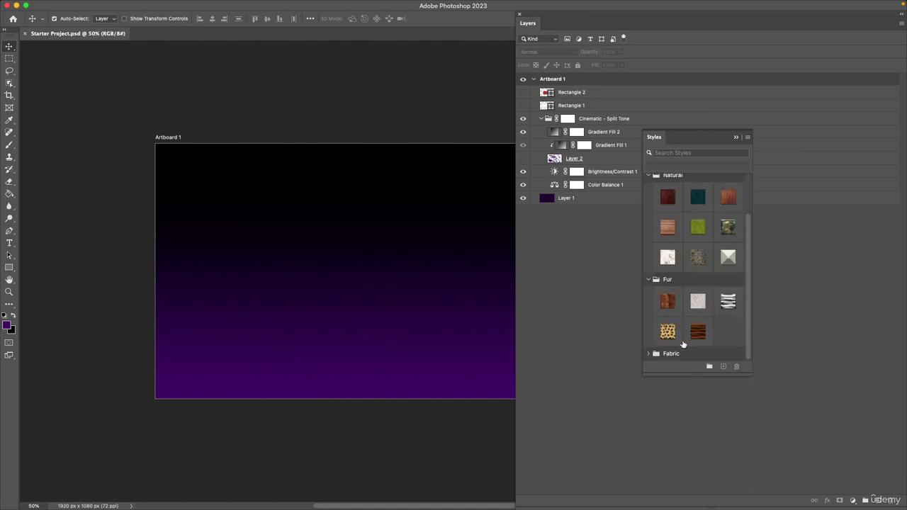
{"action": "left_click", "coordinate": [650, 352]}
{"action": "scroll", "coordinate": [654, 346], "scroll_direction": "down", "scroll_amount": 3}
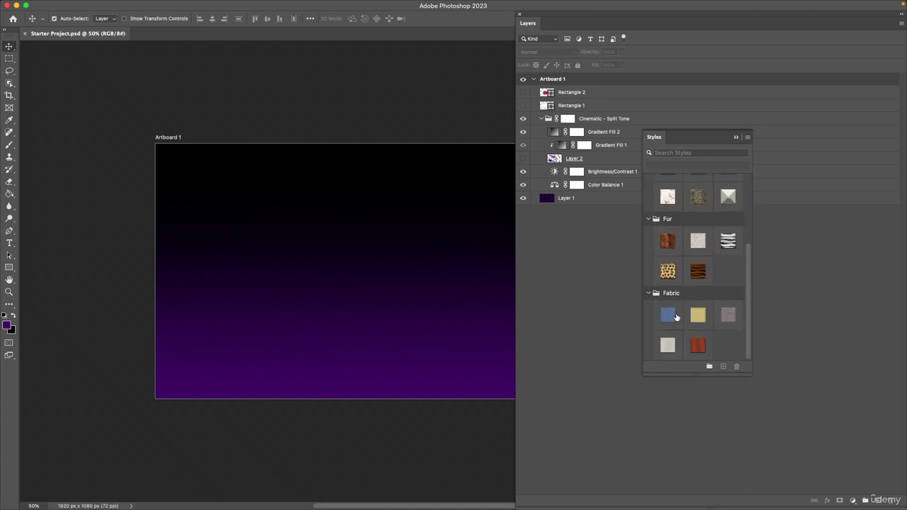
{"action": "scroll", "coordinate": [699, 306], "scroll_direction": "up", "scroll_amount": 5}
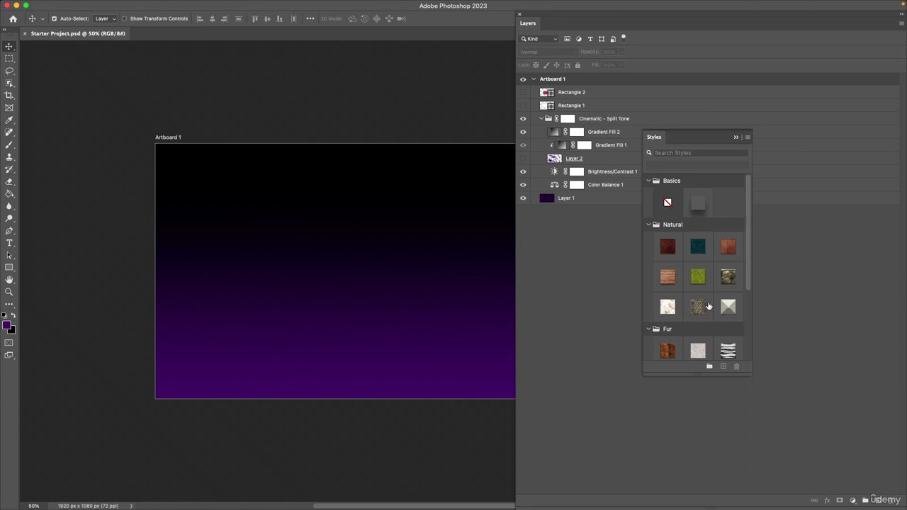
{"action": "left_click", "coordinate": [747, 137]}
{"action": "left_click", "coordinate": [782, 307]}
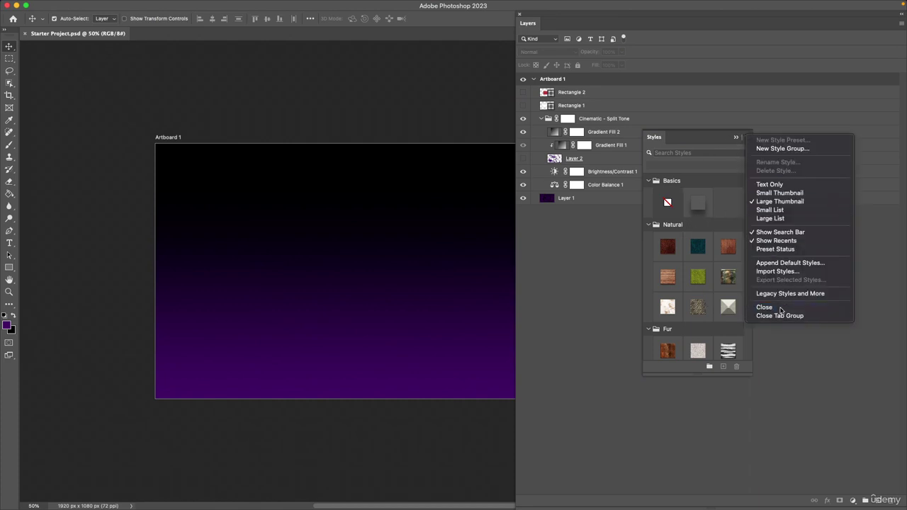
Step: Turn on the Swatches panel and reset the Essentials workspace to its default panel layout
{"action": "mouse_move", "coordinate": [295, 6]}
{"action": "left_click", "coordinate": [325, 7]}
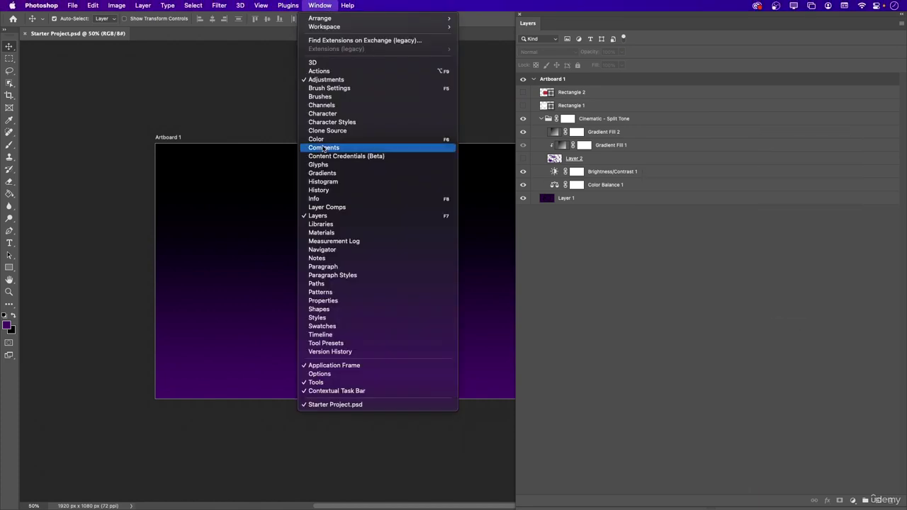
{"action": "left_click", "coordinate": [328, 327]}
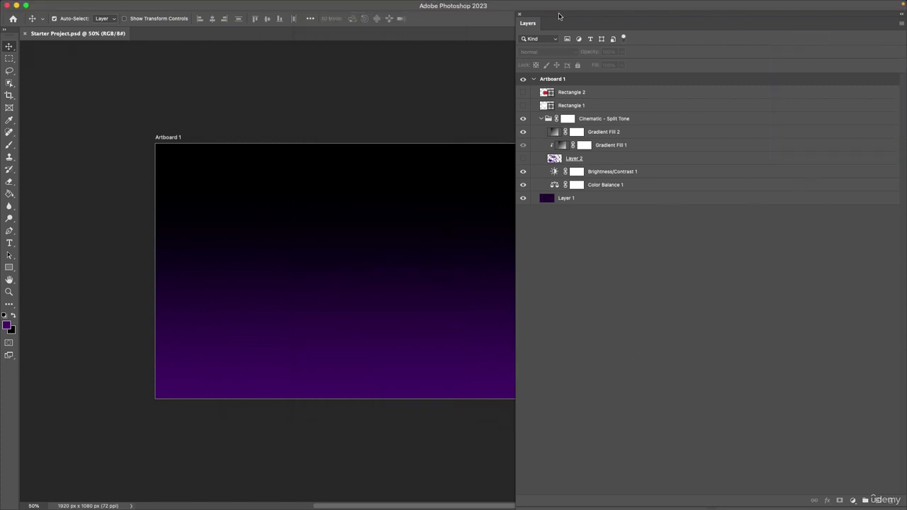
{"action": "left_click", "coordinate": [331, 6]}
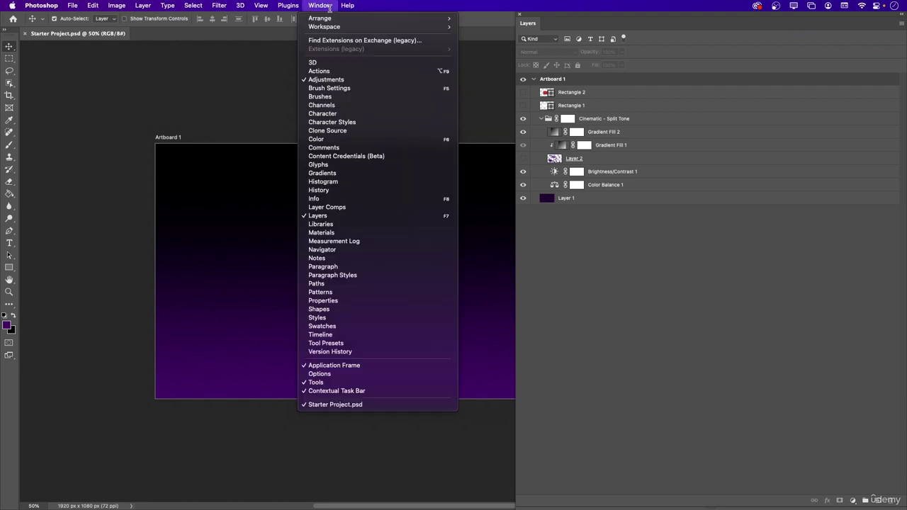
{"action": "mouse_move", "coordinate": [439, 27]}
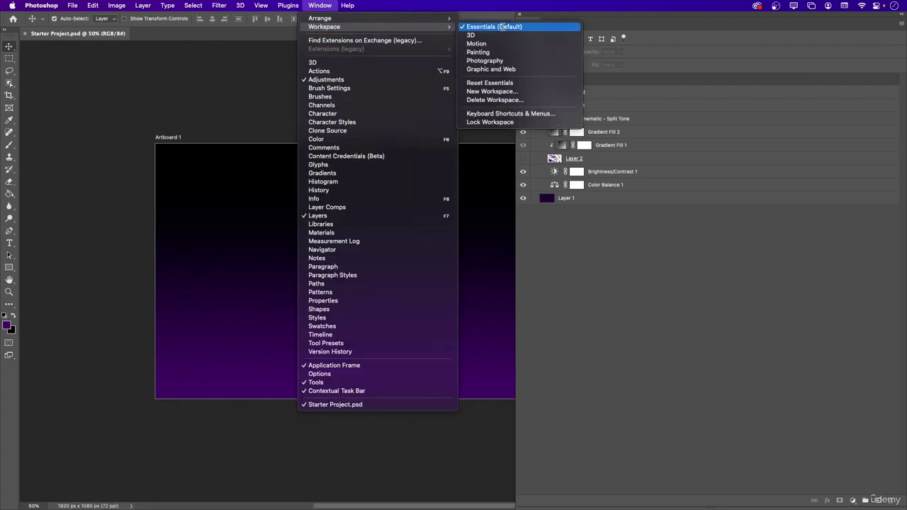
{"action": "left_click", "coordinate": [500, 82]}
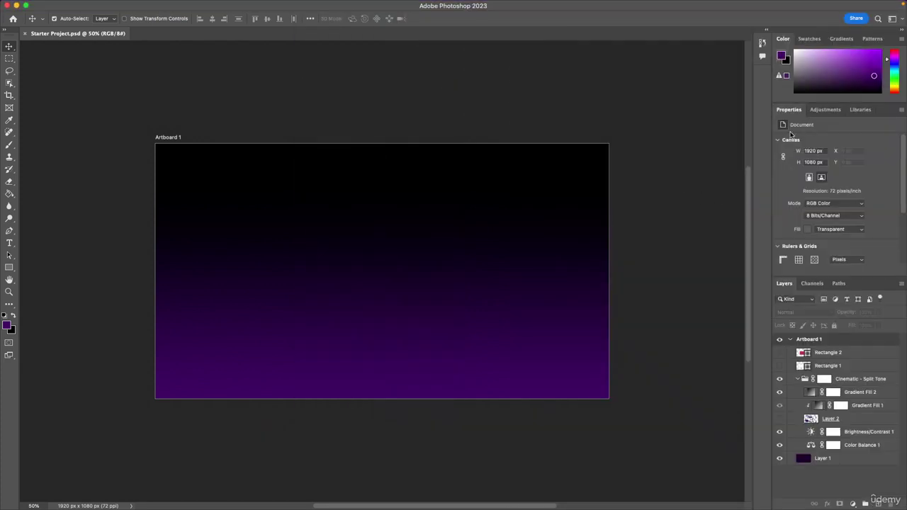
Step: Bring up the swatches and view the RGB, CMYK, Grayscale and Pastel groups, collapsing each one again
{"action": "left_click", "coordinate": [805, 41]}
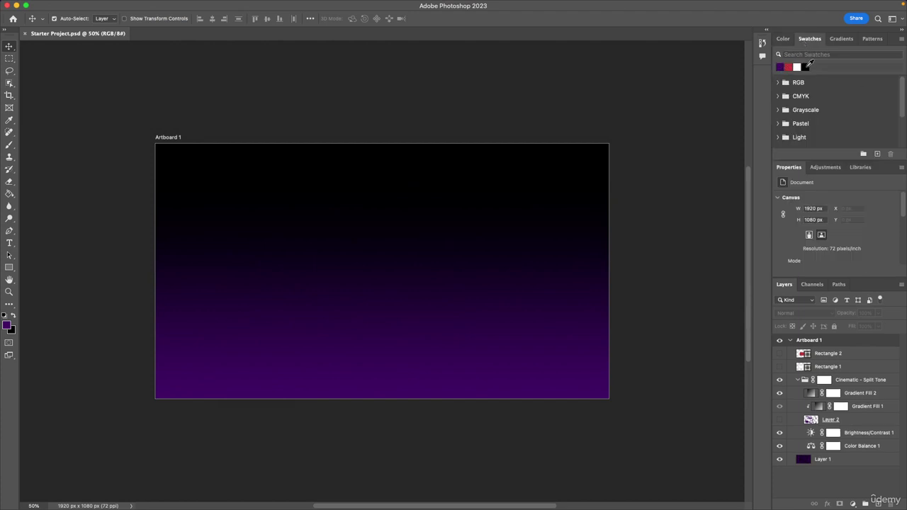
{"action": "left_click", "coordinate": [777, 82]}
{"action": "left_click", "coordinate": [778, 83]}
{"action": "left_click", "coordinate": [777, 95]}
{"action": "left_click", "coordinate": [777, 96]}
{"action": "left_click", "coordinate": [778, 109]}
{"action": "left_click", "coordinate": [779, 110]}
{"action": "left_click", "coordinate": [778, 123]}
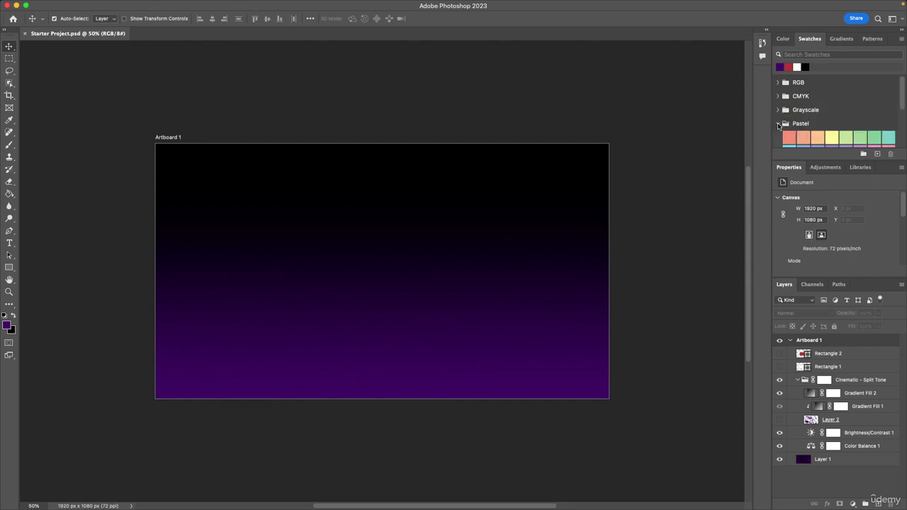
{"action": "left_click", "coordinate": [778, 123]}
Step: Examine the remaining swatch groups, view the colors in the Dark group and collapse it again
{"action": "scroll", "coordinate": [799, 122], "scroll_direction": "down", "scroll_amount": 1}
{"action": "scroll", "coordinate": [800, 124], "scroll_direction": "down", "scroll_amount": 3}
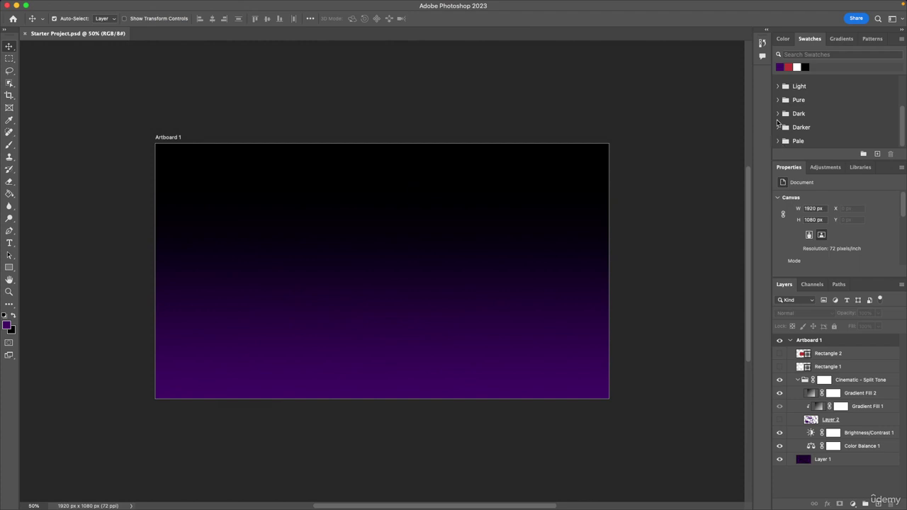
{"action": "left_click", "coordinate": [778, 114]}
{"action": "scroll", "coordinate": [778, 114], "scroll_direction": "down", "scroll_amount": 2}
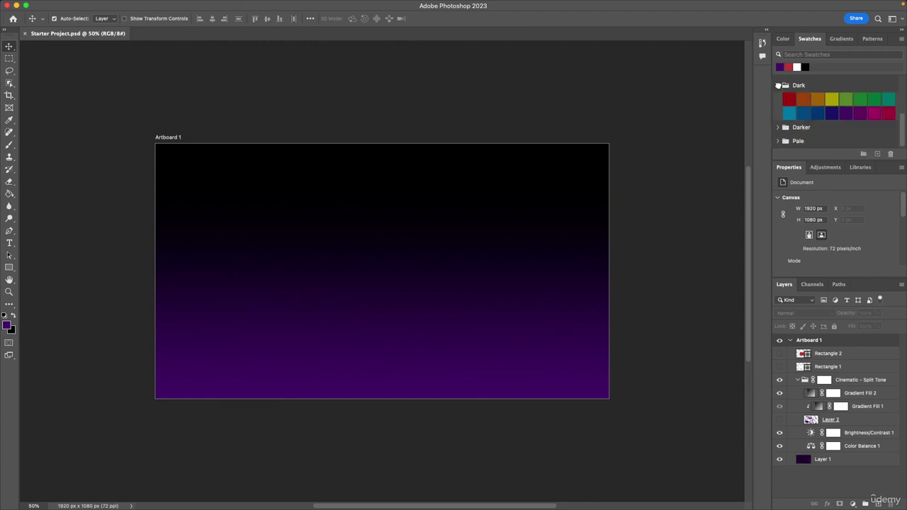
{"action": "left_click", "coordinate": [778, 85]}
{"action": "scroll", "coordinate": [812, 127], "scroll_direction": "up", "scroll_amount": 3}
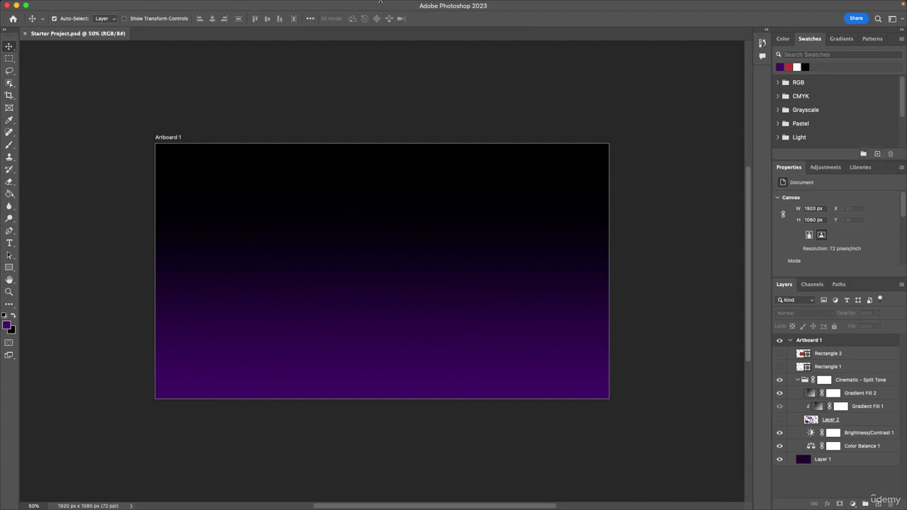
Step: Show the Timeline panel below the canvas and hide it again
{"action": "mouse_move", "coordinate": [375, 5]}
{"action": "left_click", "coordinate": [320, 6]}
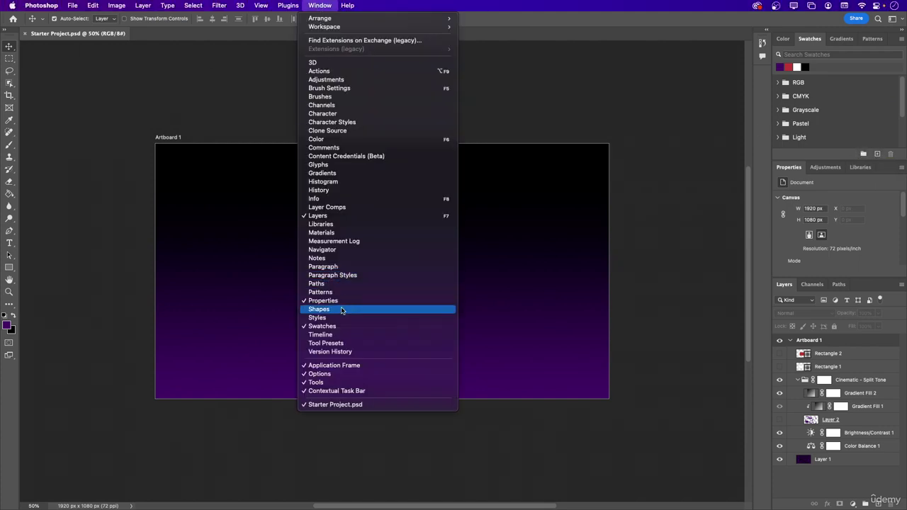
{"action": "left_click", "coordinate": [340, 336]}
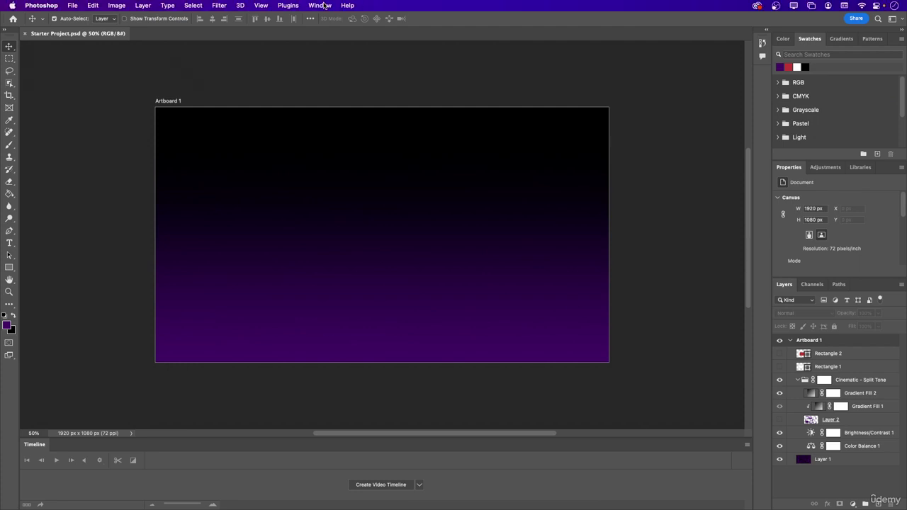
{"action": "left_click", "coordinate": [320, 5]}
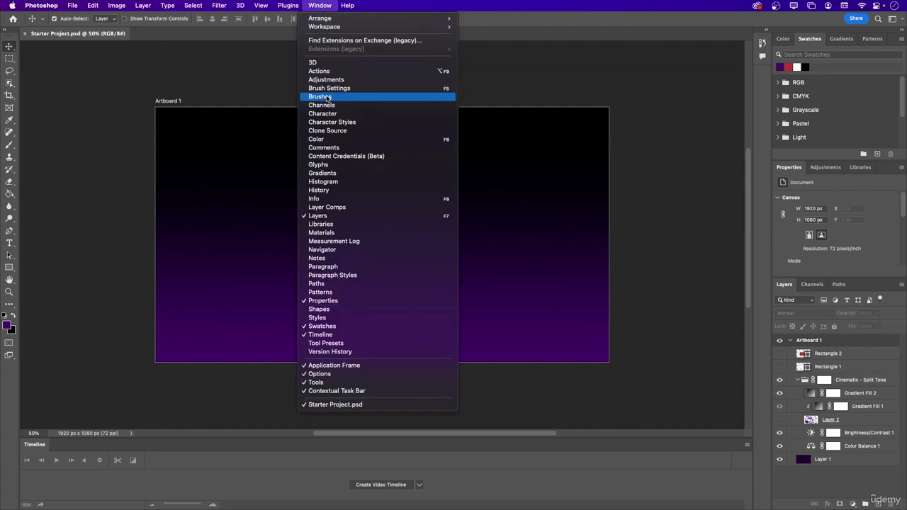
{"action": "left_click", "coordinate": [323, 336]}
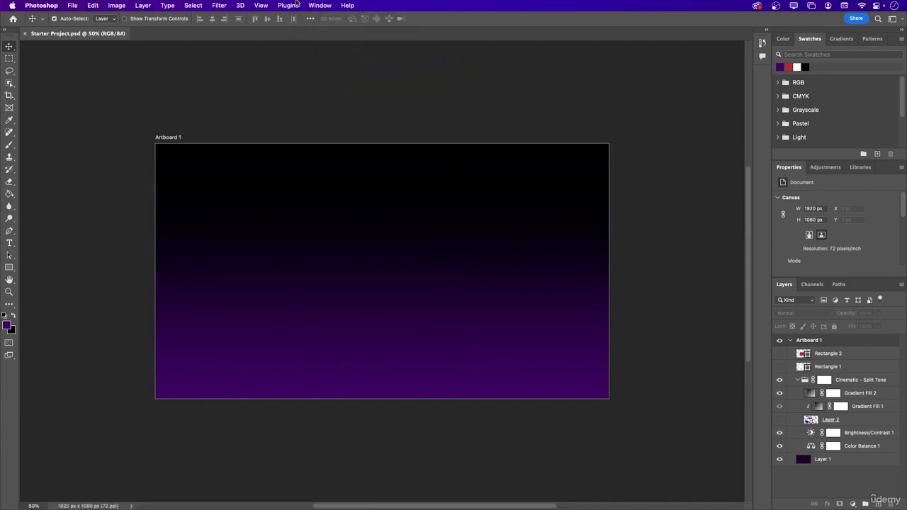
Step: Add the Tool Presets panel to the dock and collapse it
{"action": "left_click", "coordinate": [331, 6]}
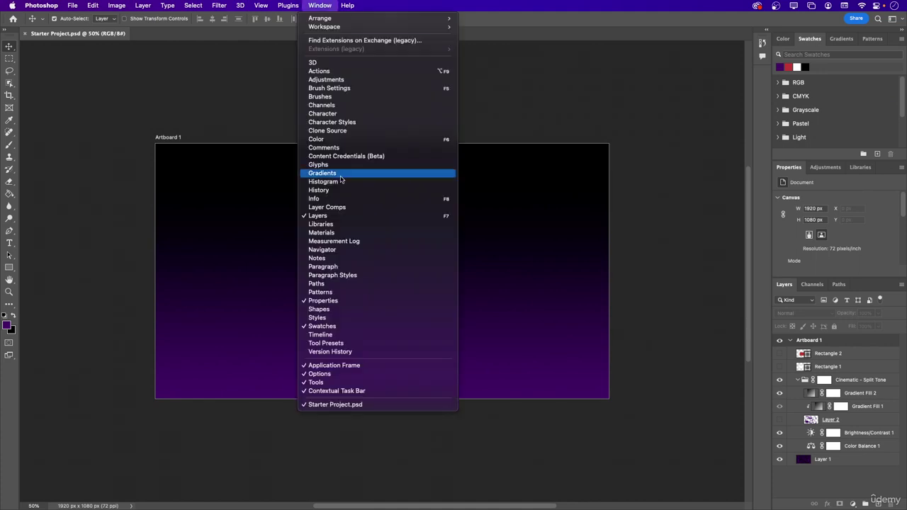
{"action": "left_click", "coordinate": [362, 345]}
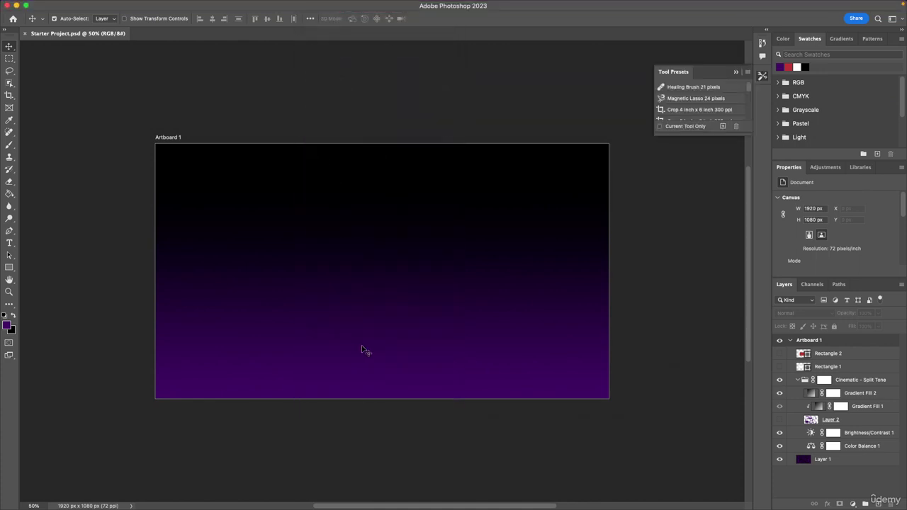
{"action": "left_click", "coordinate": [762, 76]}
Step: Add the Version History panel to the dock and collapse it
{"action": "left_click", "coordinate": [313, 6]}
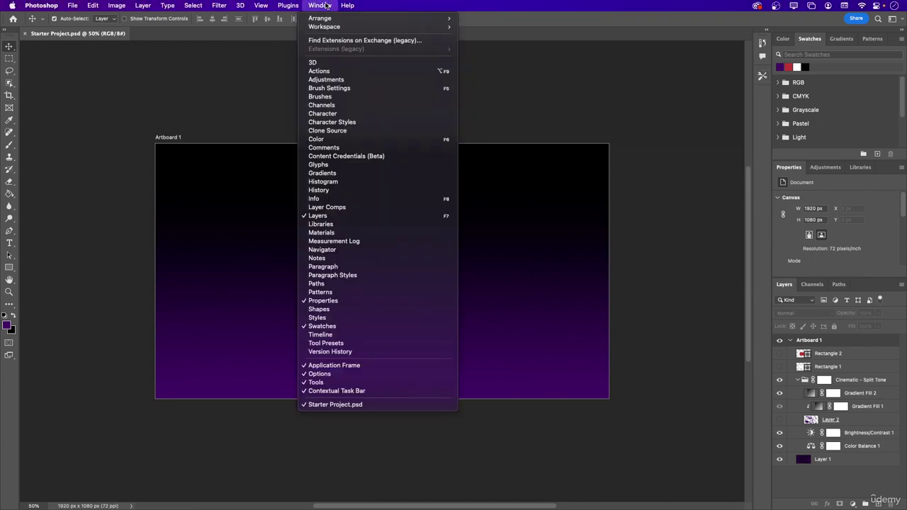
{"action": "left_click", "coordinate": [346, 353]}
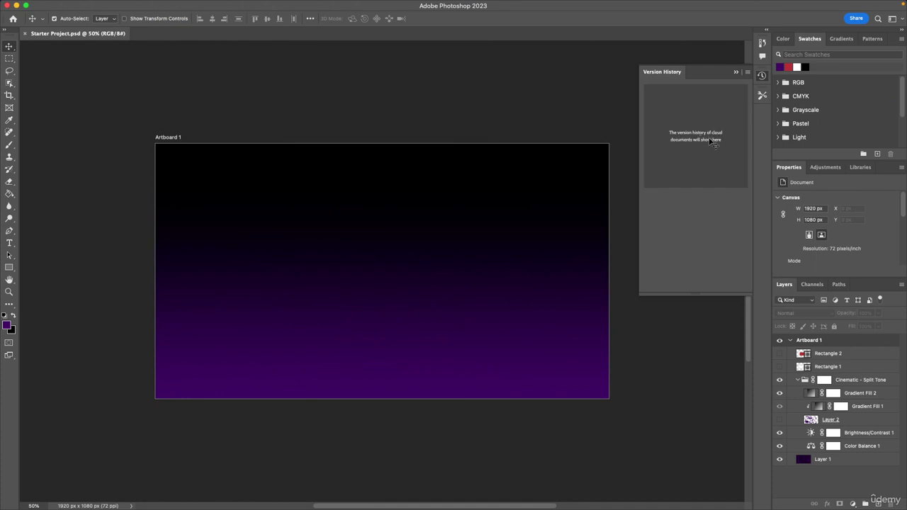
{"action": "left_click", "coordinate": [760, 78]}
Step: Turn off the Application Frame so the document floats in its own window, and turn the frame on again
{"action": "mouse_move", "coordinate": [282, 9]}
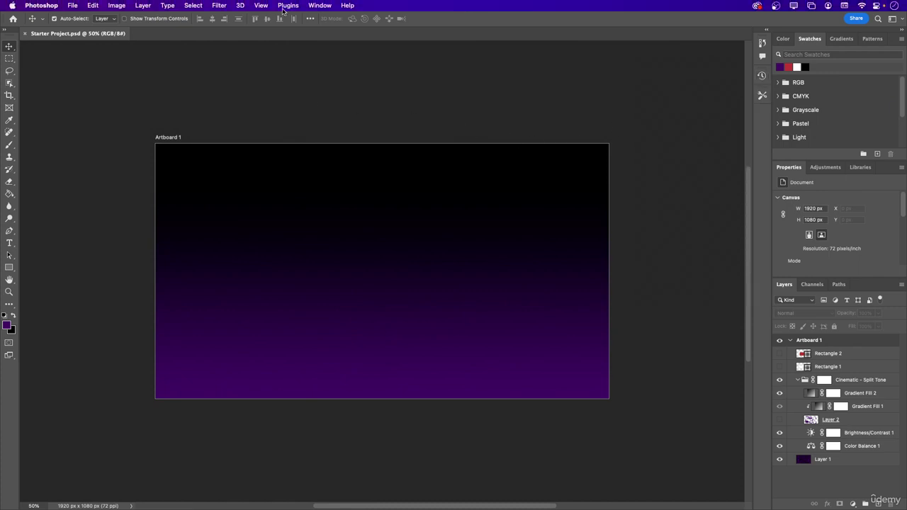
{"action": "left_click", "coordinate": [319, 5]}
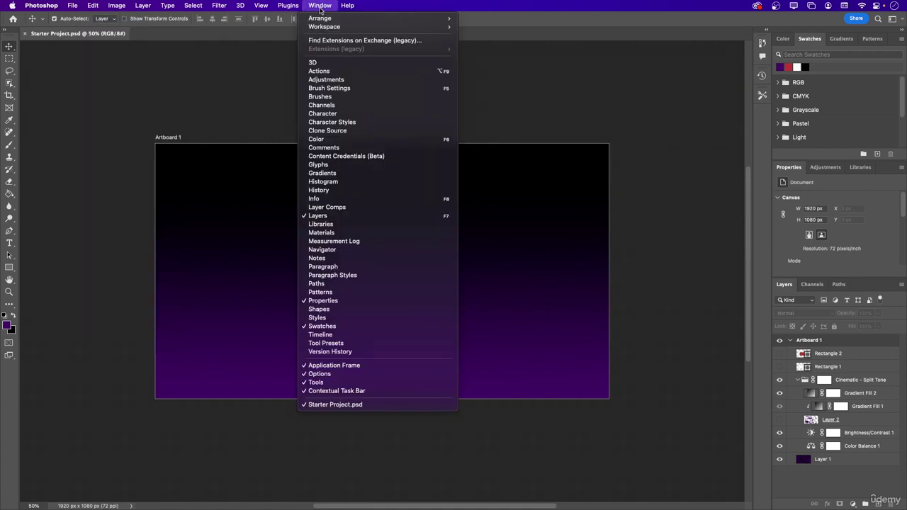
{"action": "left_click", "coordinate": [341, 366]}
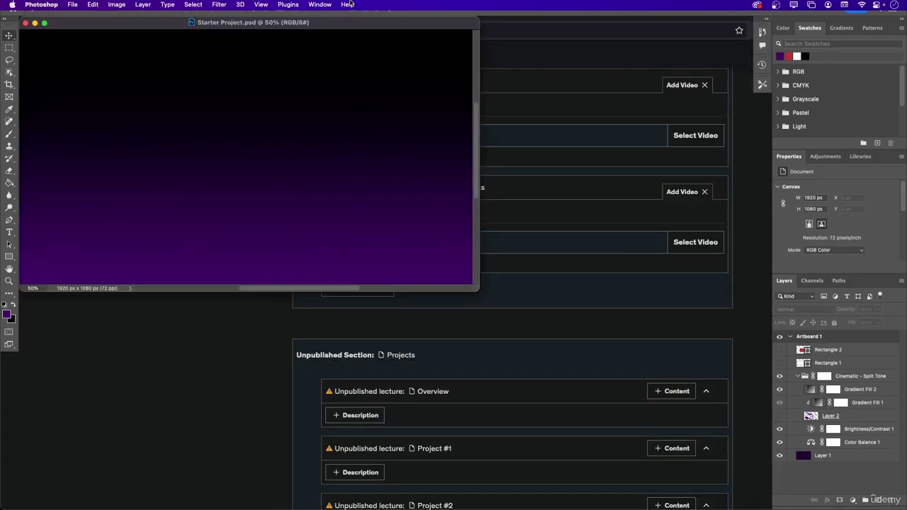
{"action": "left_click", "coordinate": [326, 6]}
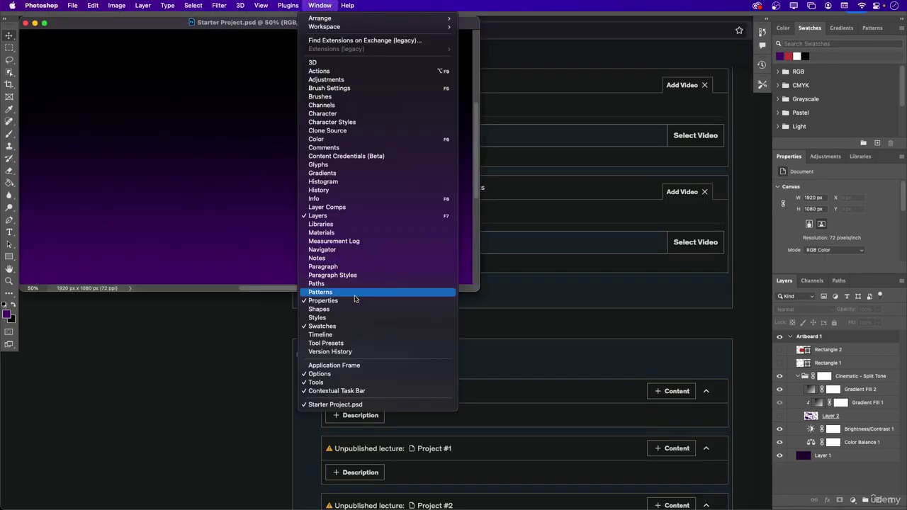
{"action": "left_click", "coordinate": [358, 365]}
Step: Hide the Options bar above the document and show it again
{"action": "left_click", "coordinate": [320, 6]}
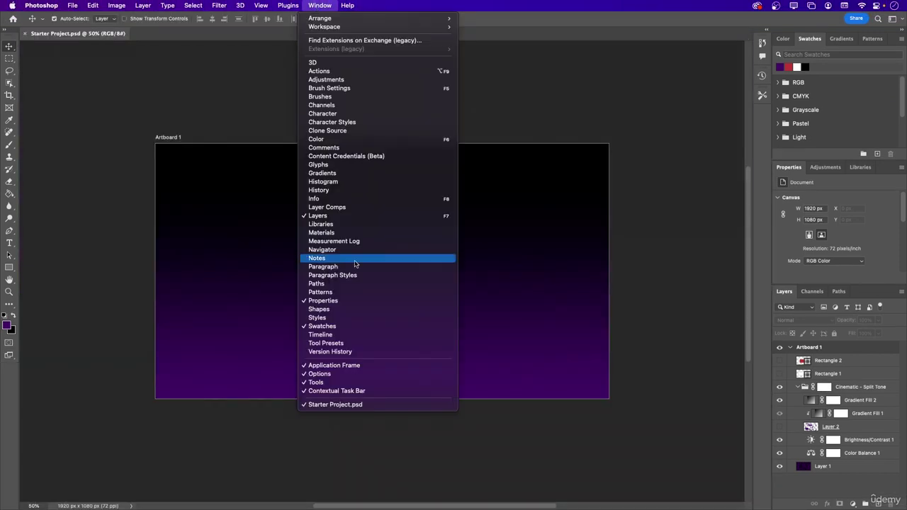
{"action": "left_click", "coordinate": [358, 374]}
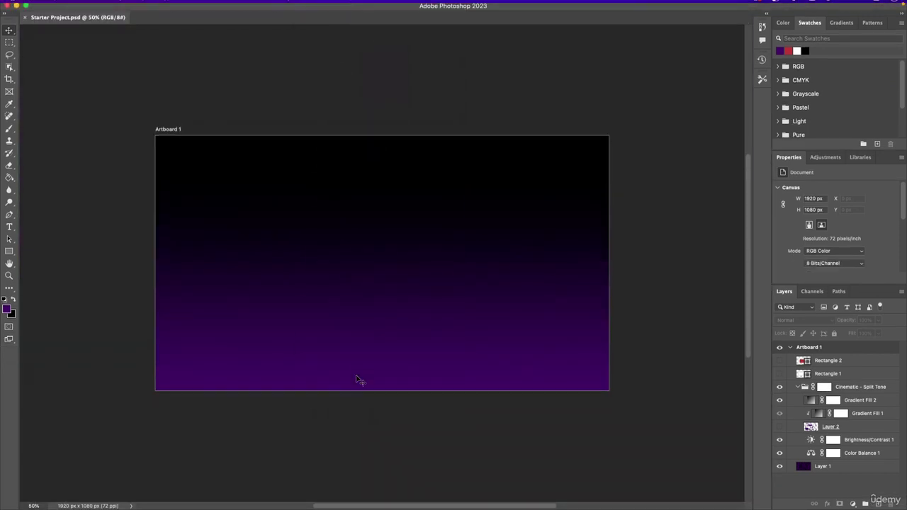
{"action": "left_click", "coordinate": [328, 6]}
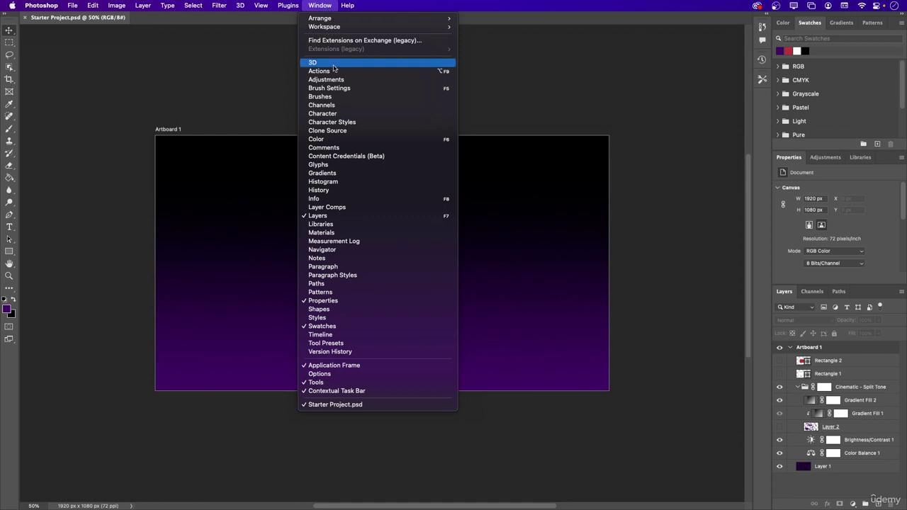
{"action": "left_click", "coordinate": [364, 374]}
Step: Hide the Tools panel beside the canvas and bring it back
{"action": "left_click", "coordinate": [320, 5]}
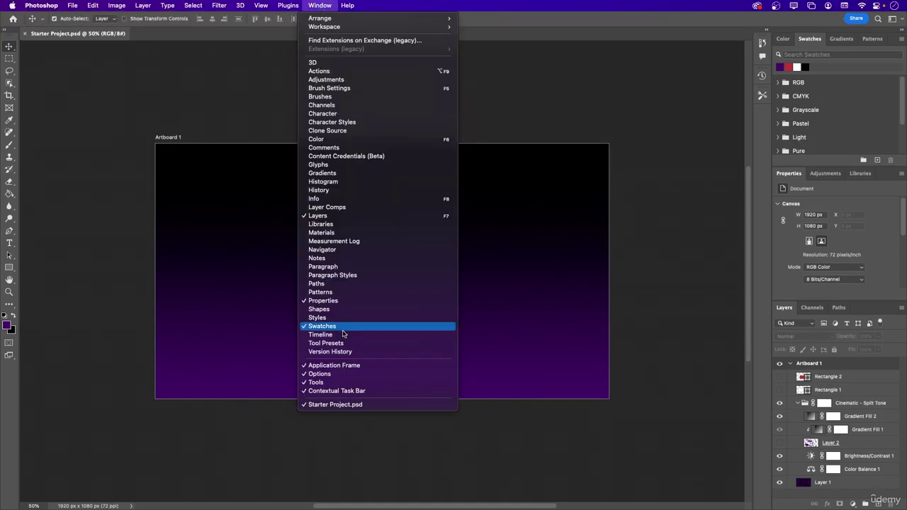
{"action": "left_click", "coordinate": [336, 383]}
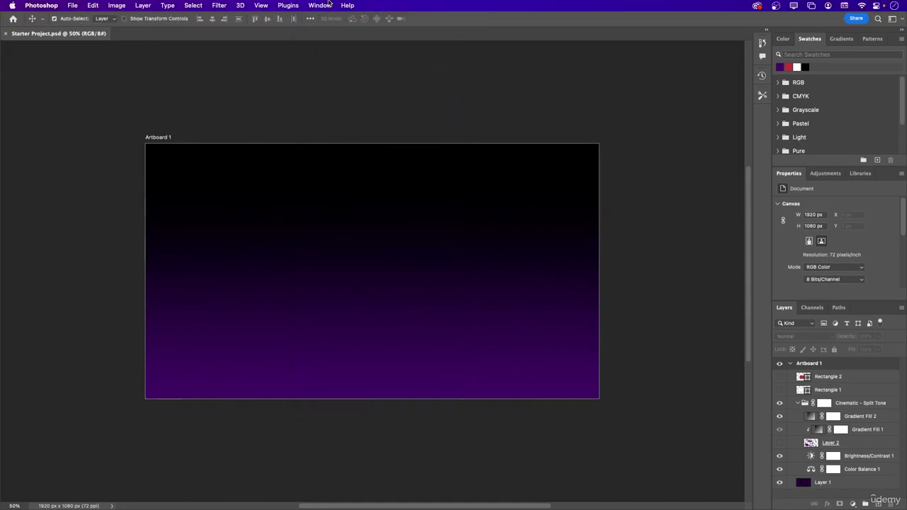
{"action": "left_click", "coordinate": [329, 4]}
{"action": "left_click", "coordinate": [349, 384]}
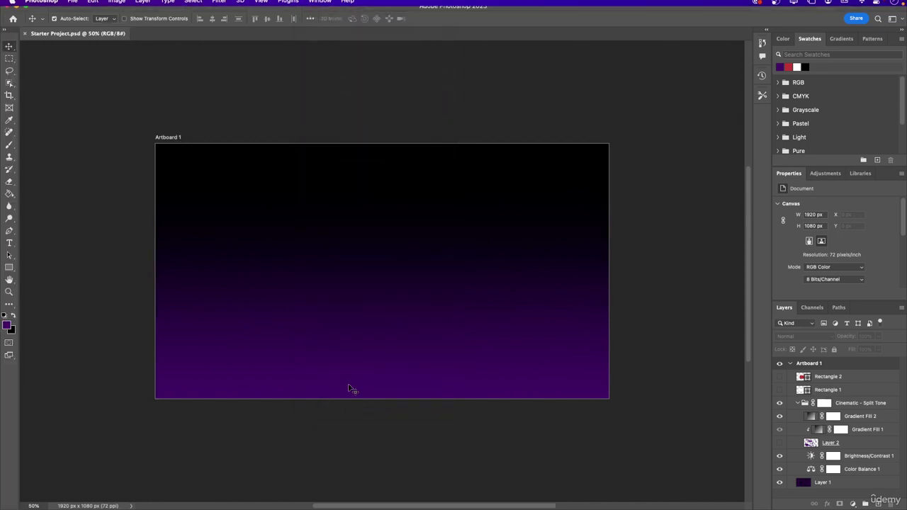
Step: Turn the Contextual Task Bar off and on again, and briefly hide all panels to view only the canvas
{"action": "left_click", "coordinate": [319, 5]}
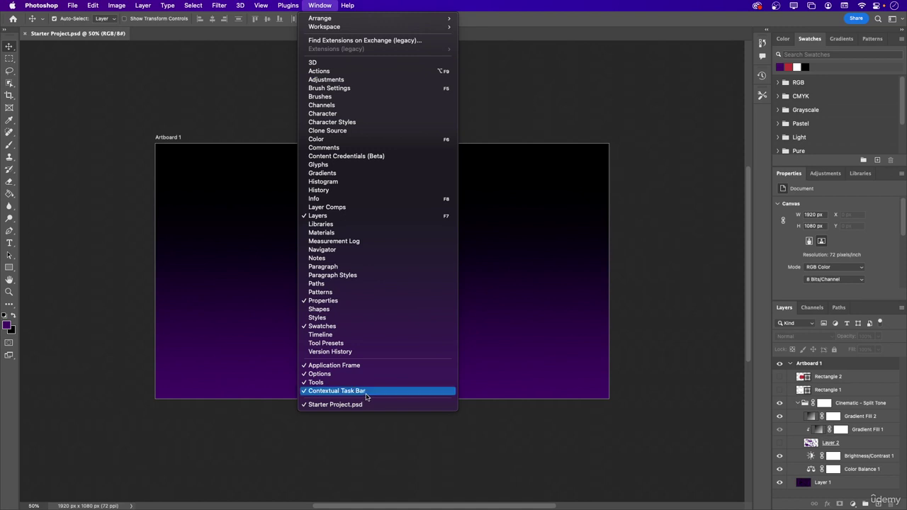
{"action": "left_click", "coordinate": [366, 393]}
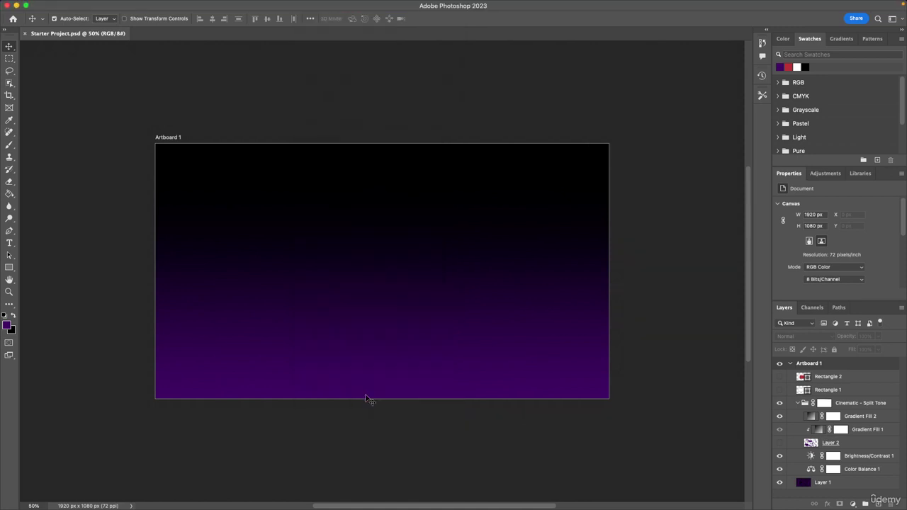
{"action": "left_click", "coordinate": [318, 5]}
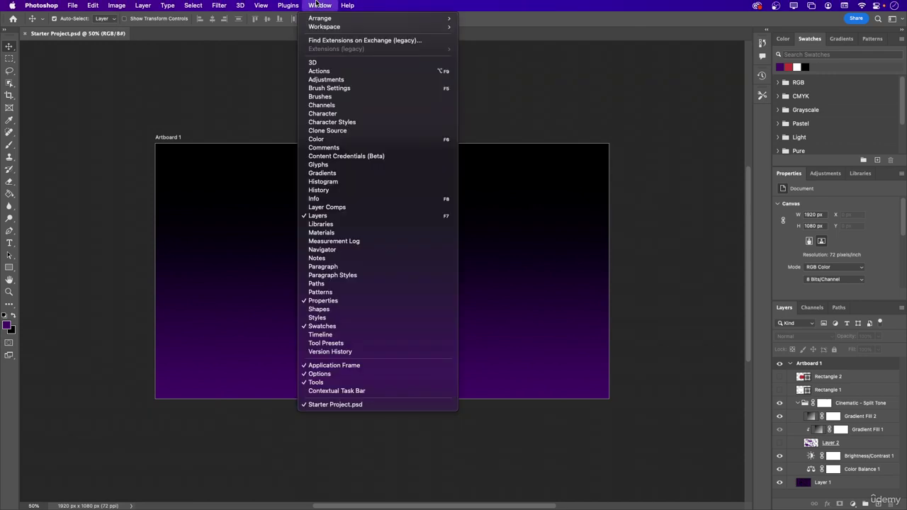
{"action": "left_click", "coordinate": [343, 392]}
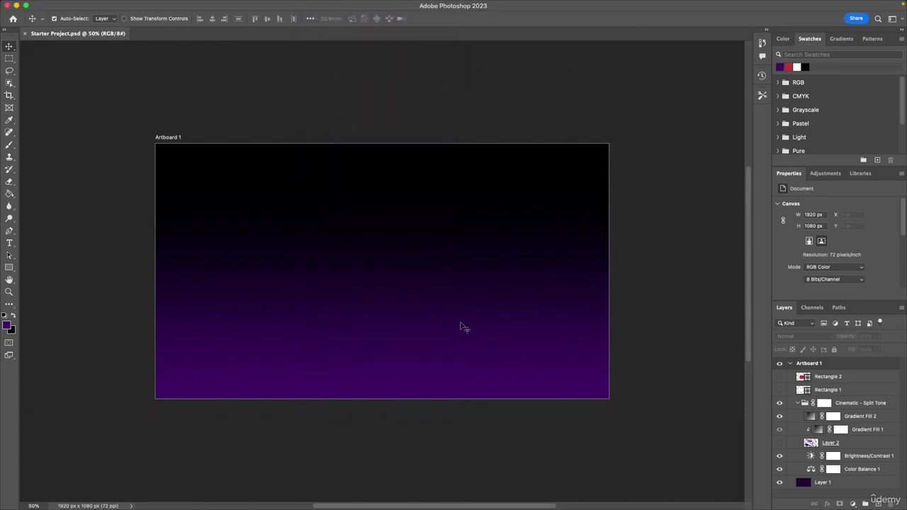
{"action": "key", "text": "Tab"}
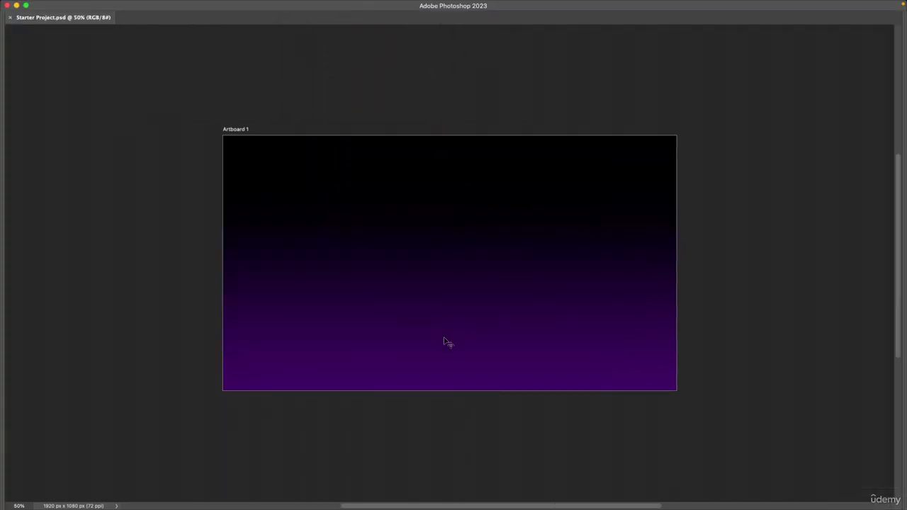
{"action": "key", "text": "Tab"}
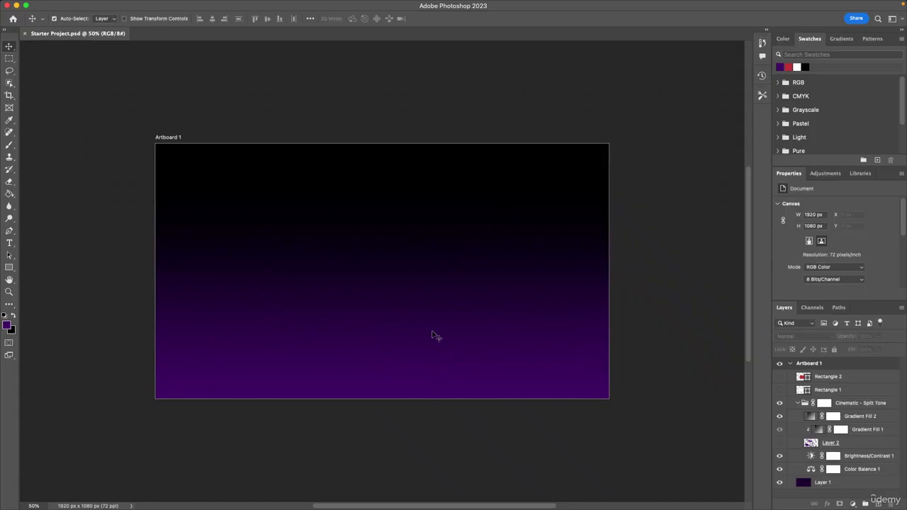